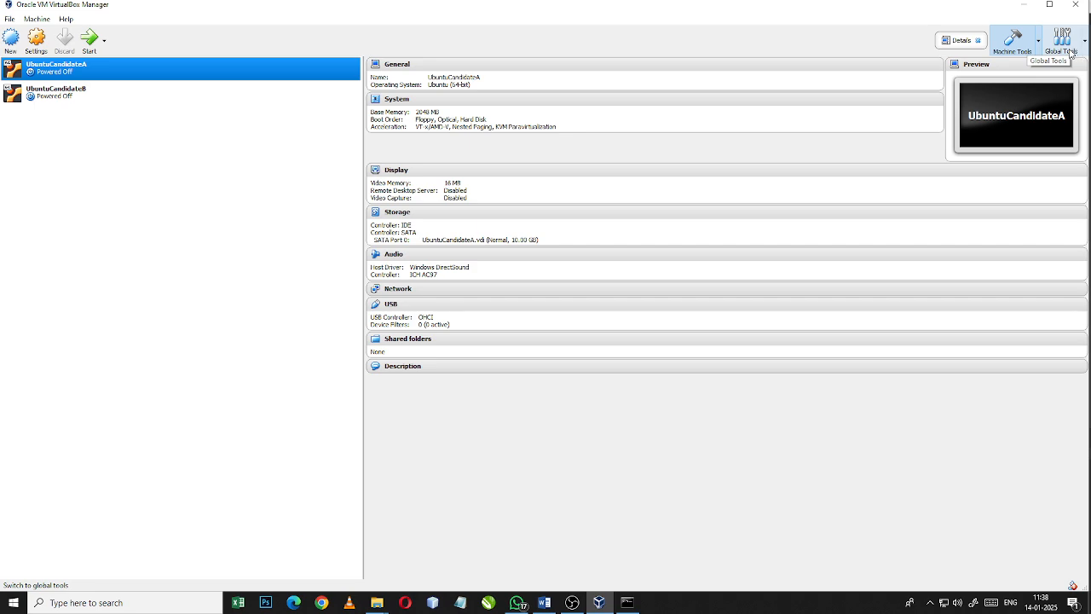
- Inspect UbuntuCandidateA.vdi among the hard disks in the Virtual Media Manager, and return to the virtual machine details
{"action": "left_click", "coordinate": [1084, 44]}
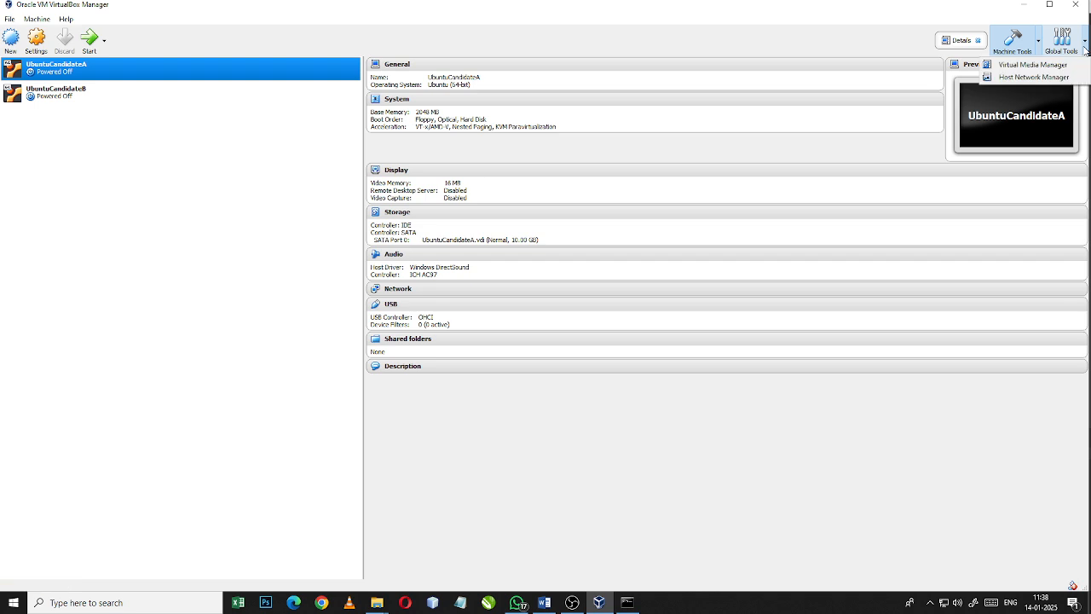
{"action": "left_click", "coordinate": [1017, 68]}
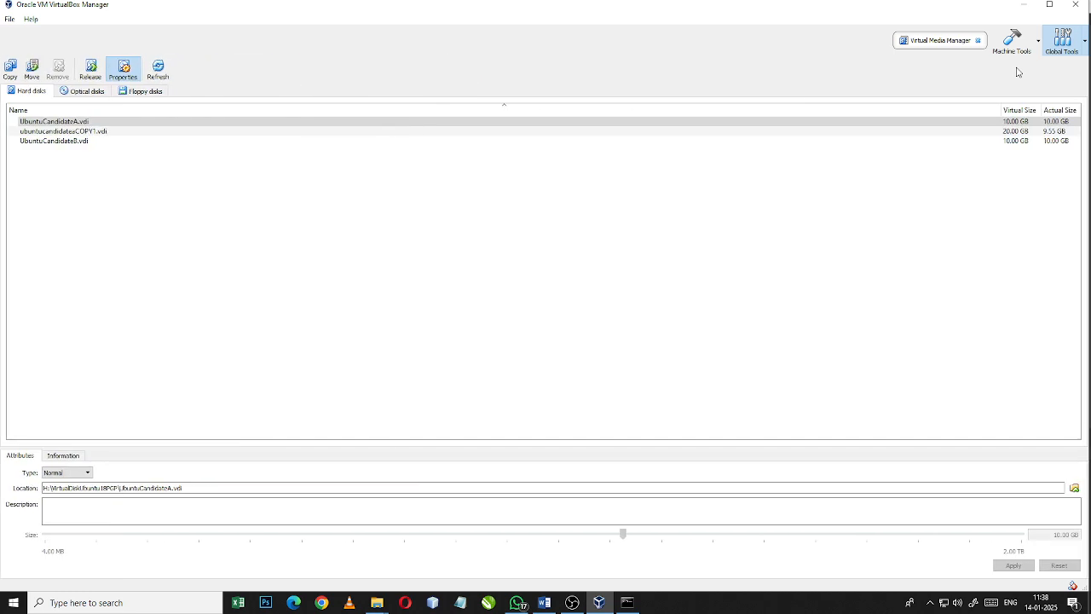
{"action": "right_click", "coordinate": [72, 127]}
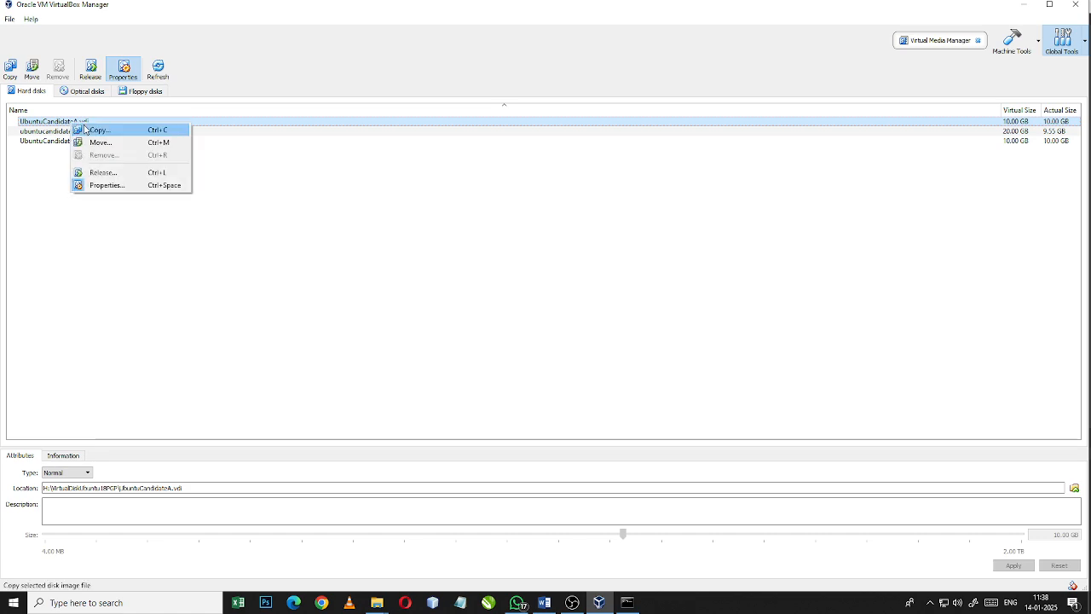
{"action": "left_click", "coordinate": [56, 129]}
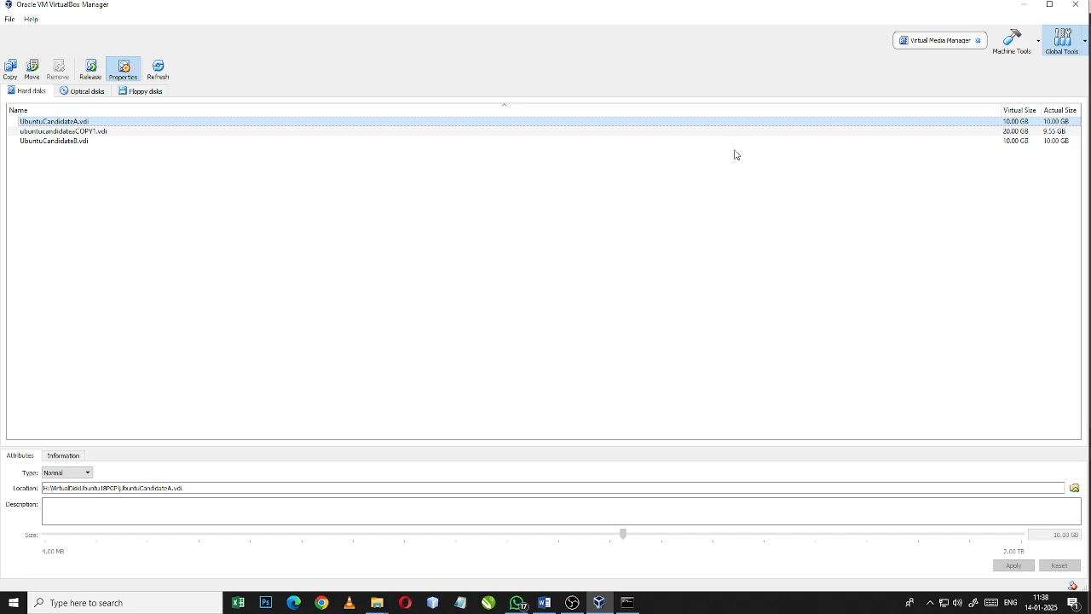
{"action": "left_click", "coordinate": [1006, 46]}
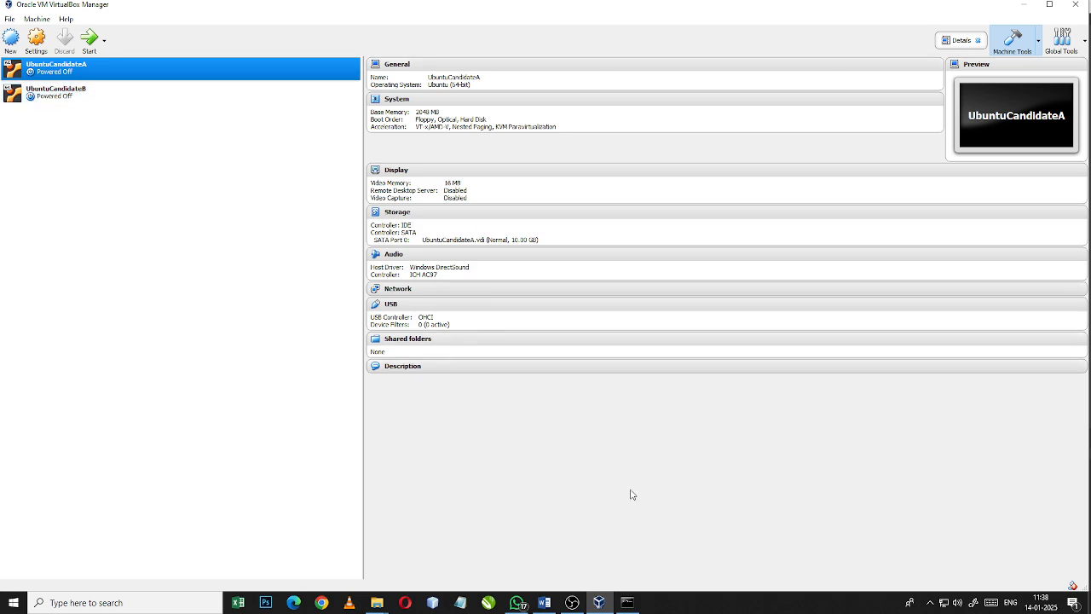
- Switch to the Word guide and read the steps for locating the virtual disk and converting it to dynamic storage
{"action": "left_click", "coordinate": [550, 604]}
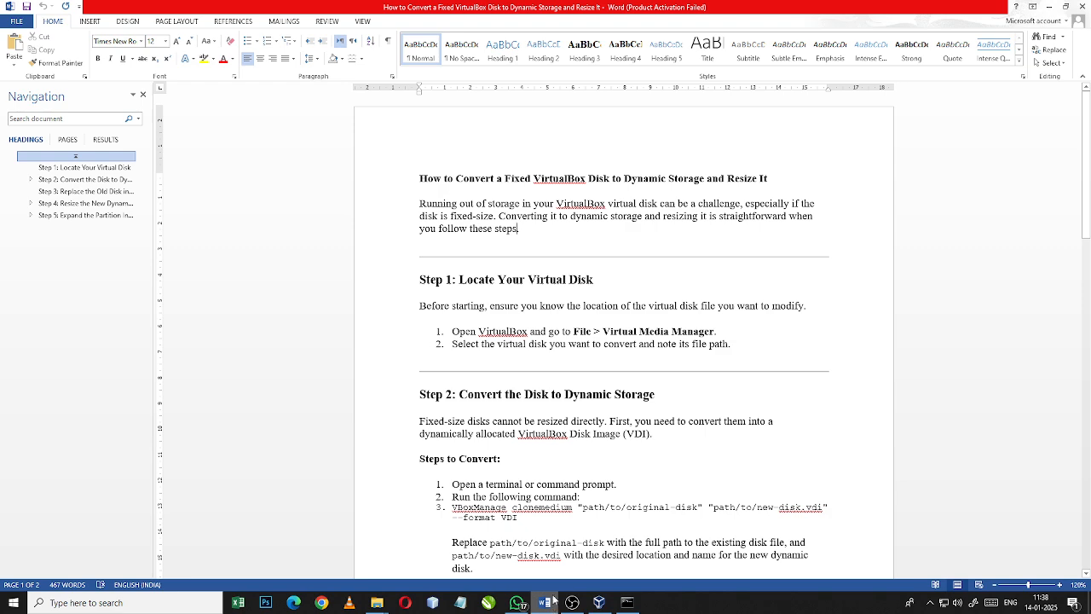
{"action": "scroll", "coordinate": [532, 387], "scroll_direction": "down", "scroll_amount": 2}
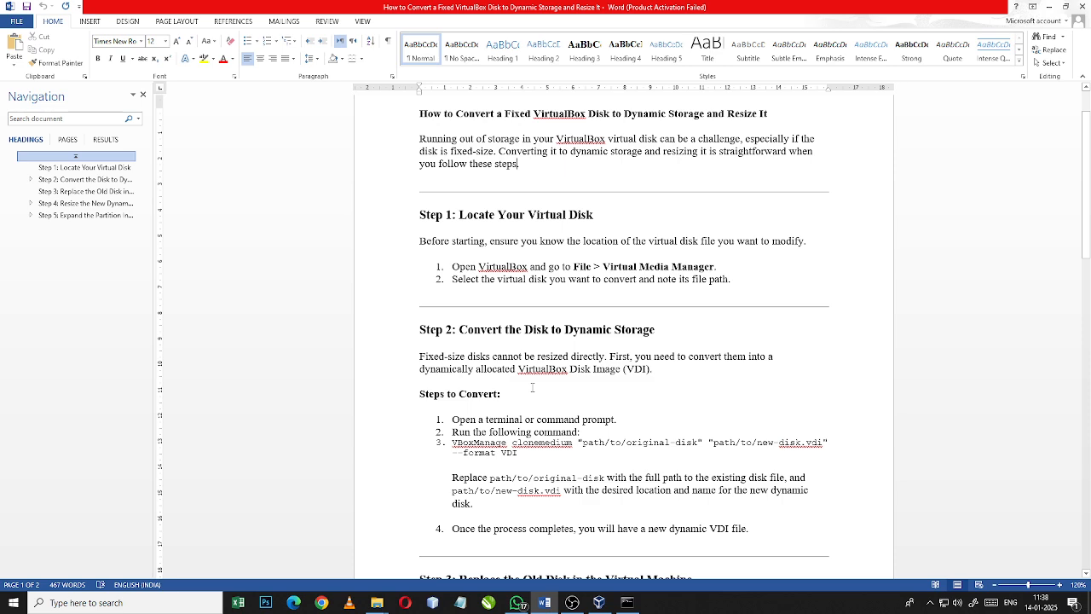
{"action": "scroll", "coordinate": [532, 387], "scroll_direction": "down", "scroll_amount": 1}
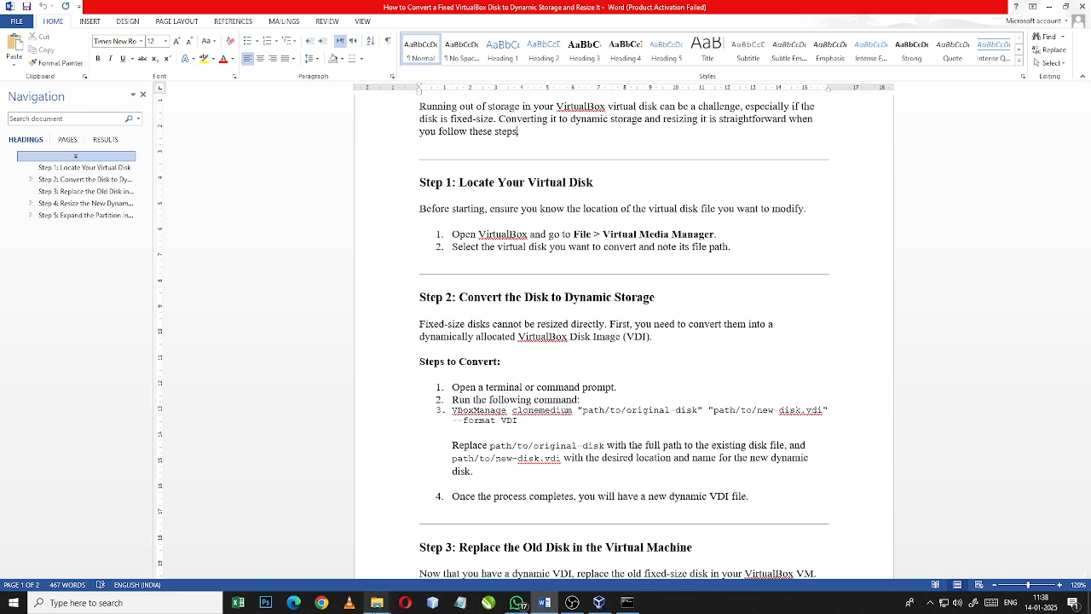
- Close the File Explorer window named Oracle VM VirtualBox
{"action": "mouse_move", "coordinate": [376, 607]}
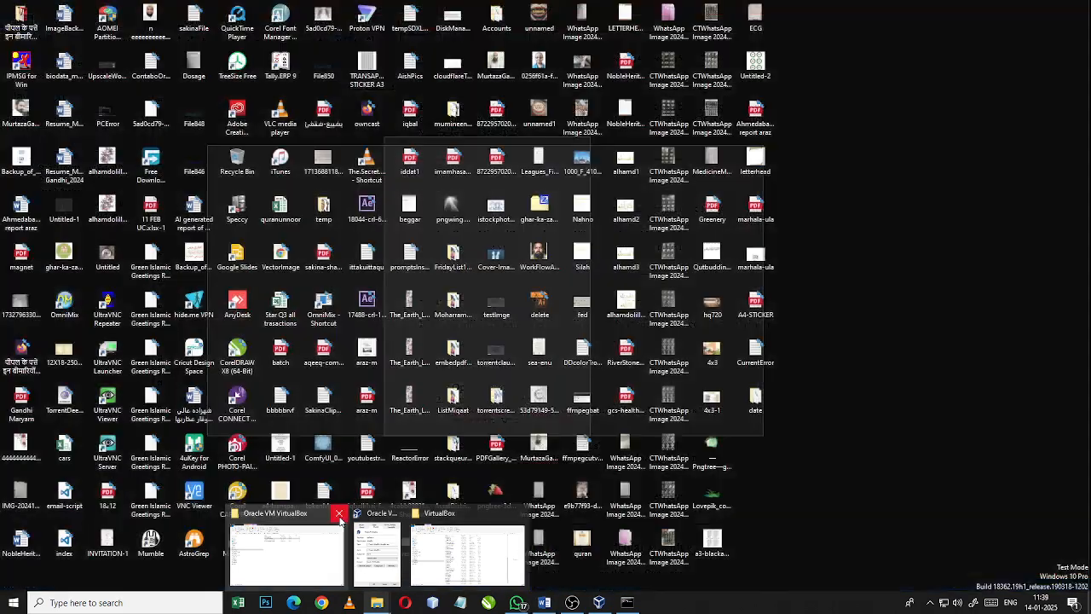
{"action": "left_click", "coordinate": [336, 514]}
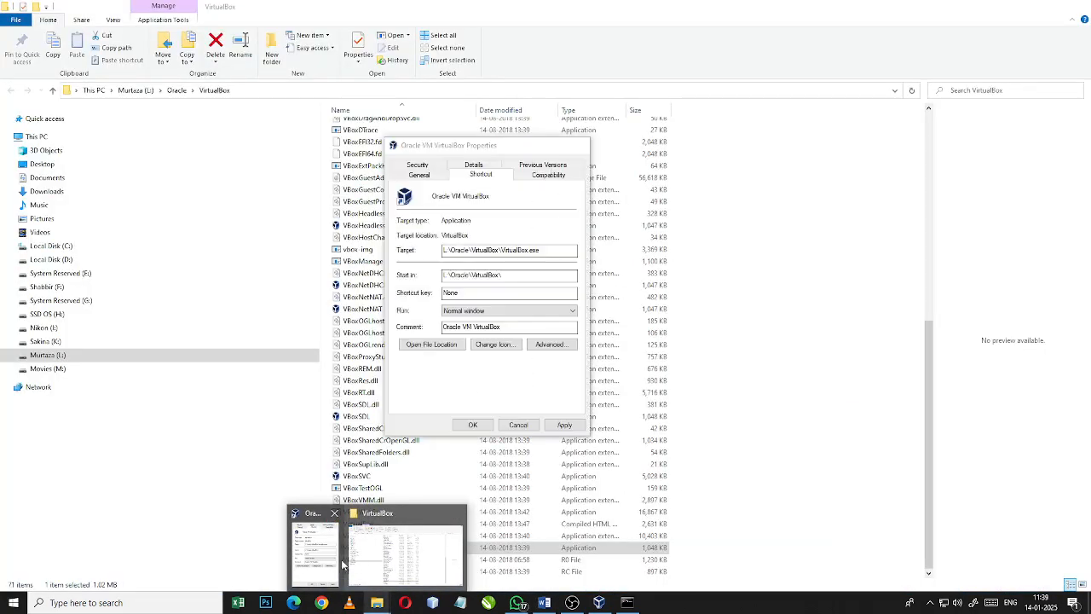
{"action": "mouse_move", "coordinate": [333, 564]}
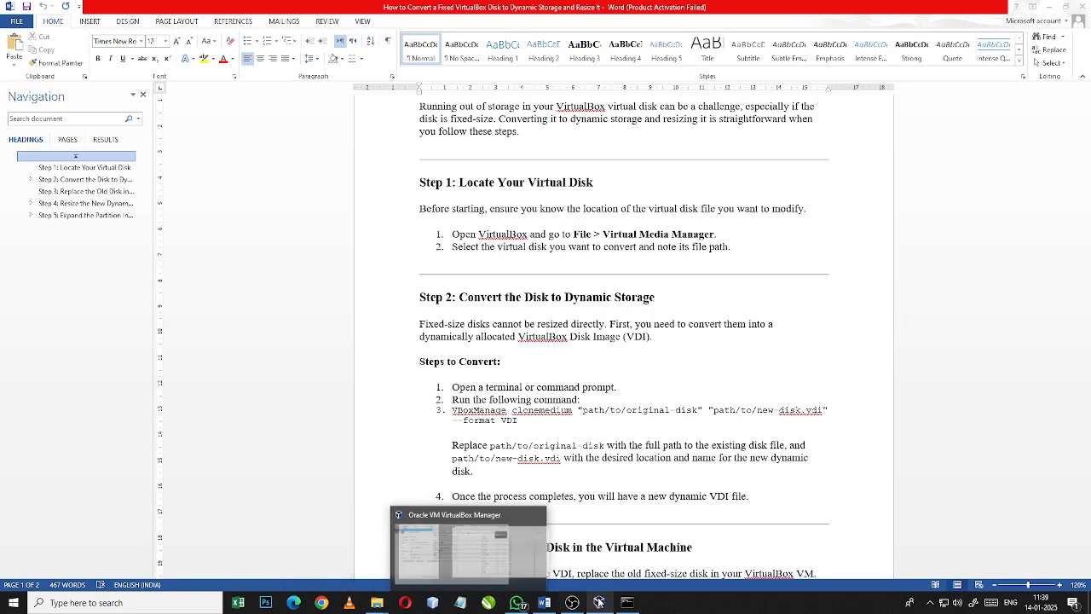
- Switch to VirtualBox and open the storage settings of UbuntuCandidateA with its UbuntuCandidateA.vdi disk selected
{"action": "left_click", "coordinate": [599, 603]}
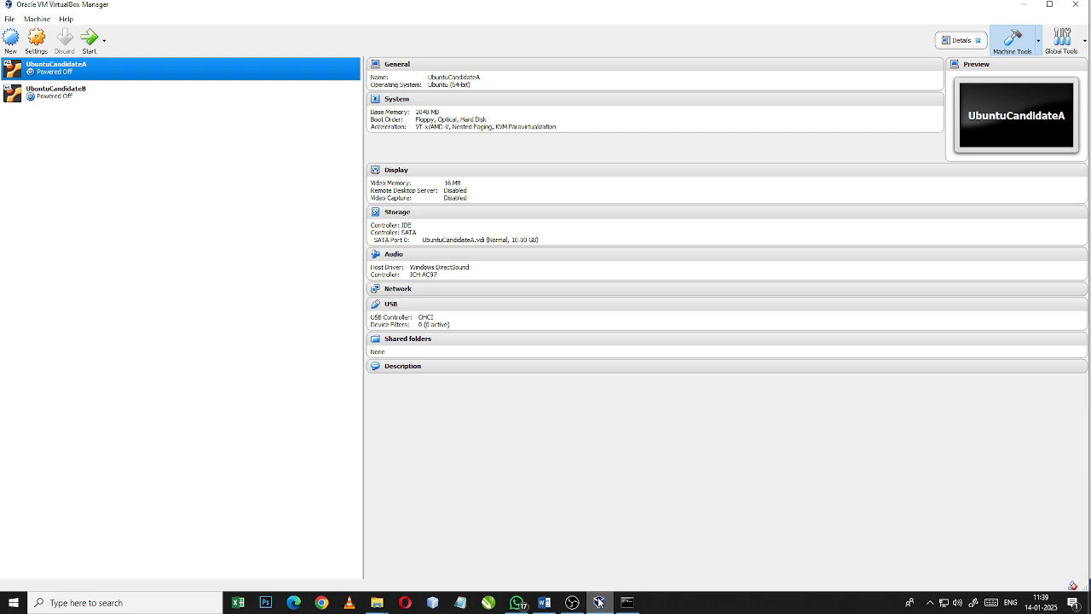
{"action": "right_click", "coordinate": [62, 74]}
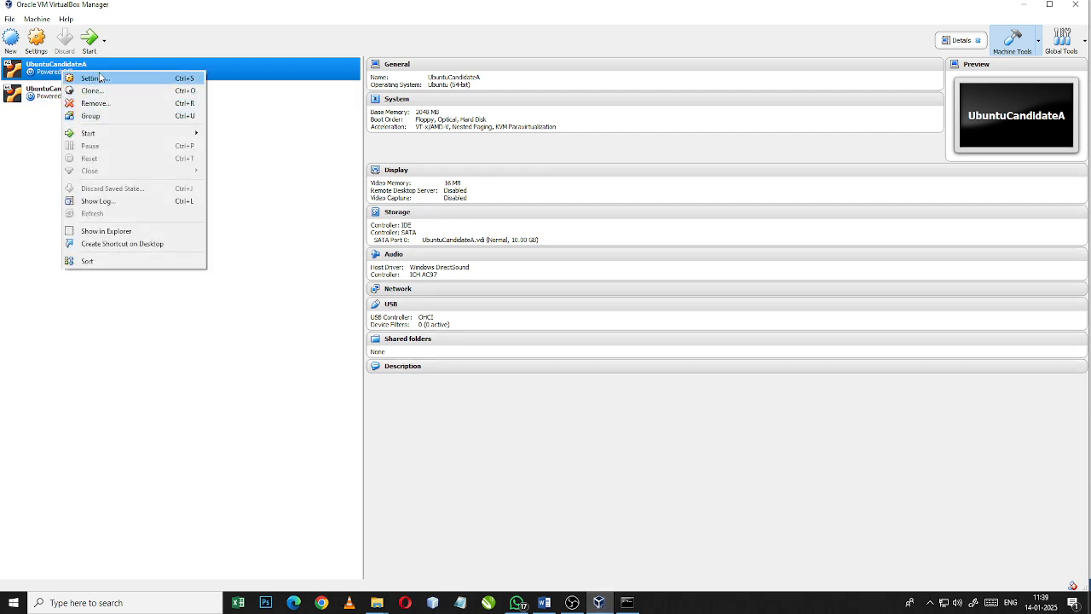
{"action": "left_click", "coordinate": [102, 80]}
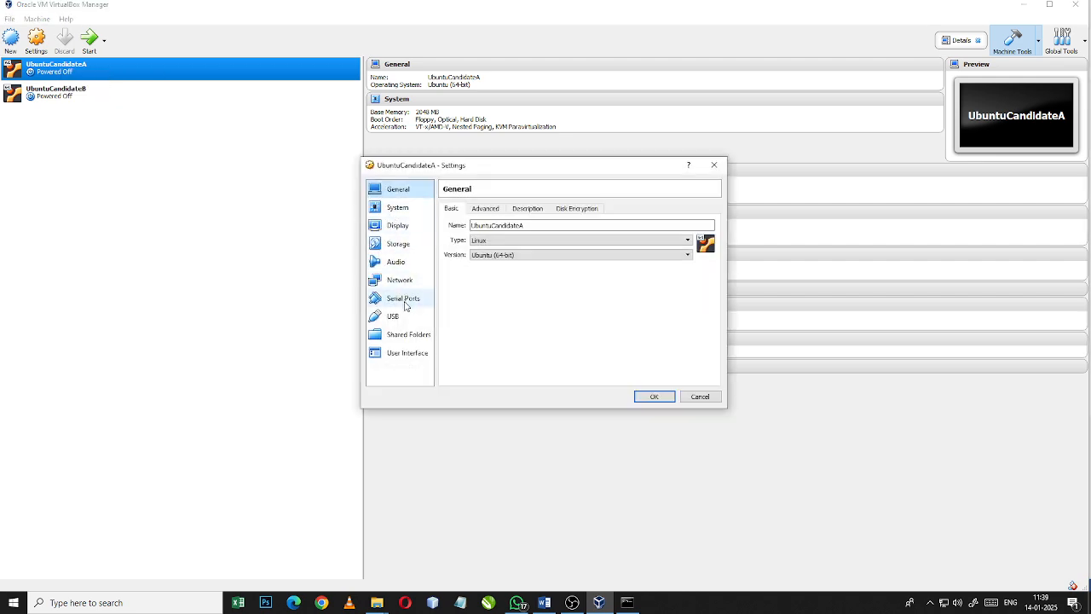
{"action": "left_click", "coordinate": [398, 248]}
{"action": "left_click", "coordinate": [471, 252]}
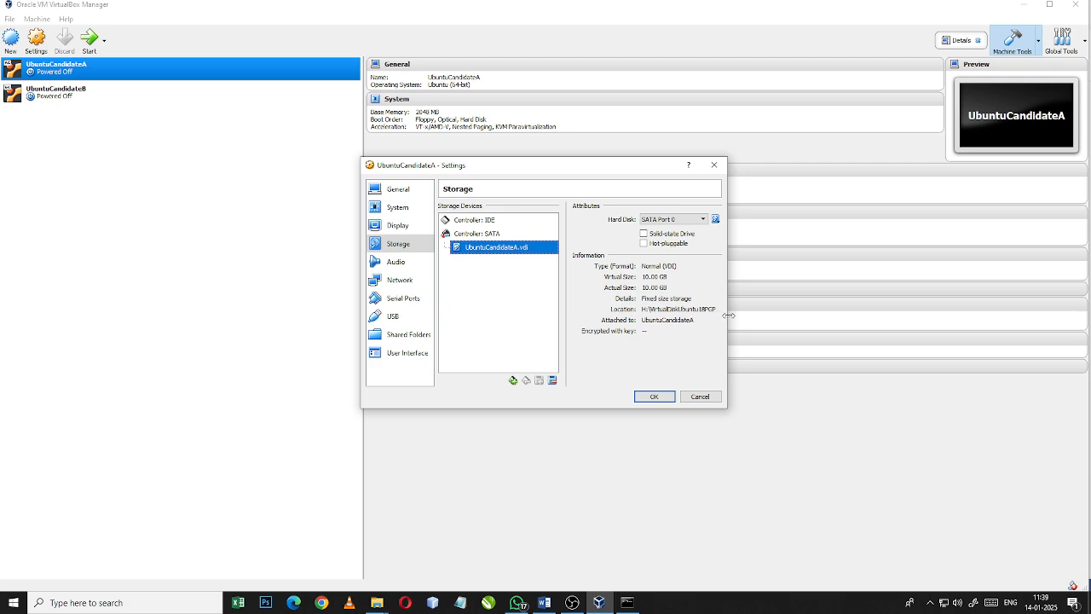
- Copy the full location path of UbuntuCandidateA.vdi from the storage settings and paste it into a new Notepad document
{"action": "left_click_drag", "start_coordinate": [728, 315], "coordinate": [810, 315]}
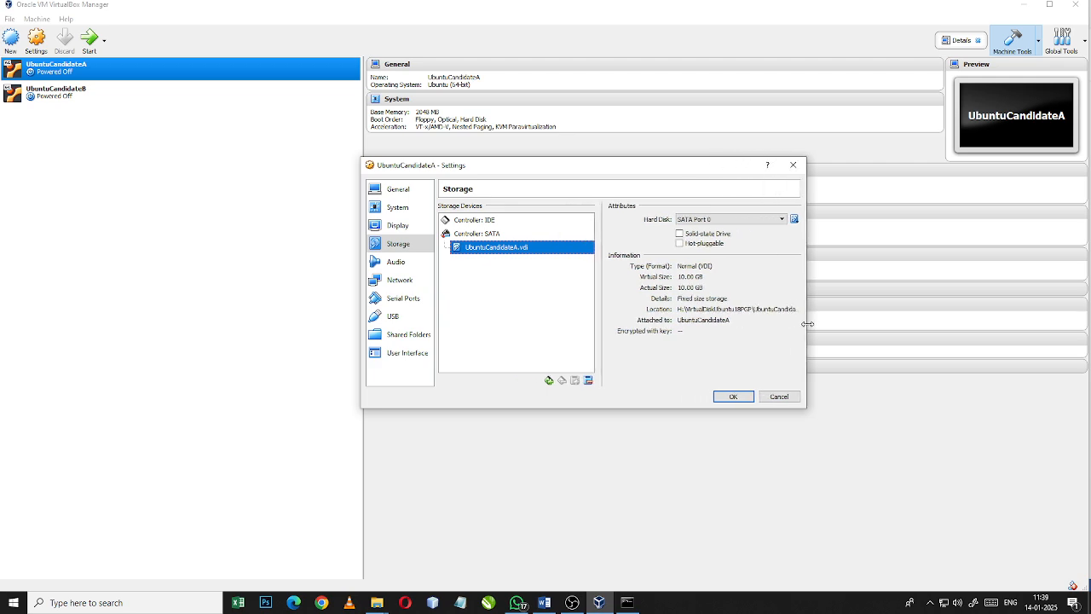
{"action": "left_click", "coordinate": [751, 314]}
{"action": "right_click", "coordinate": [724, 317]}
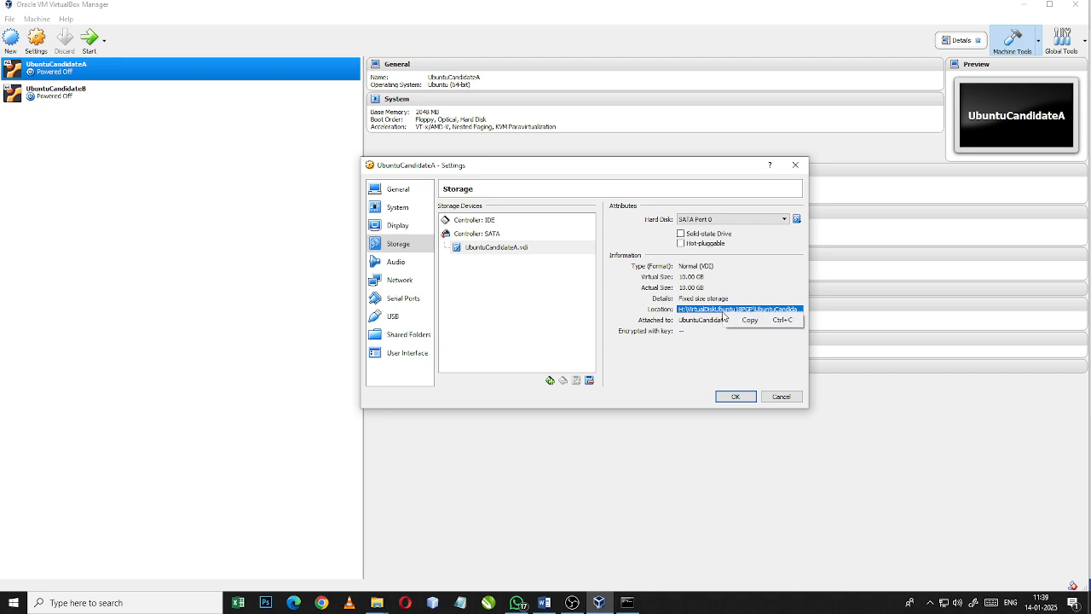
{"action": "left_click", "coordinate": [738, 319]}
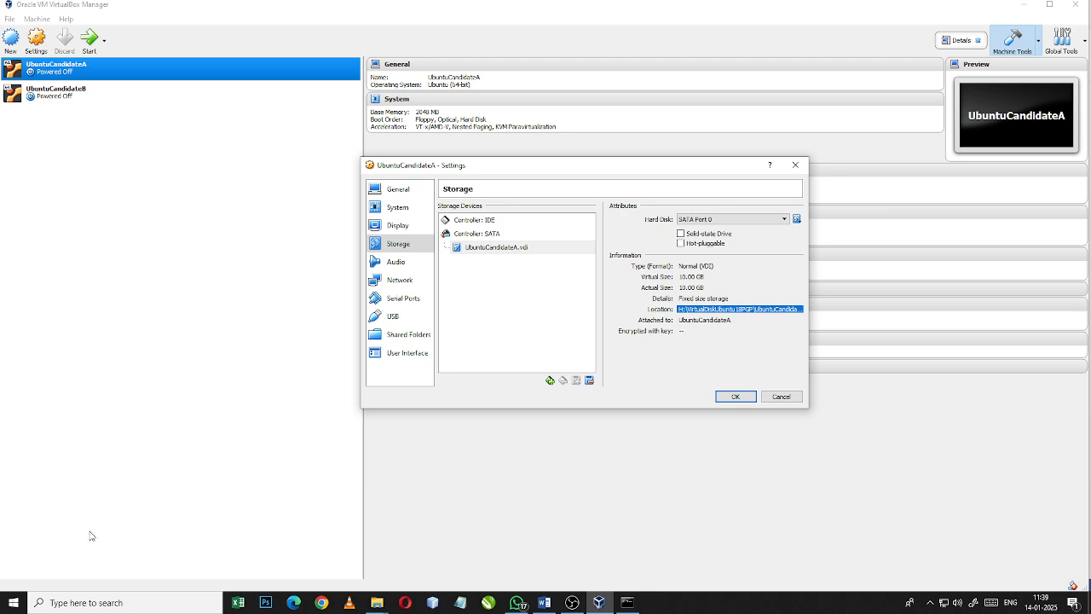
{"action": "left_click", "coordinate": [460, 602]}
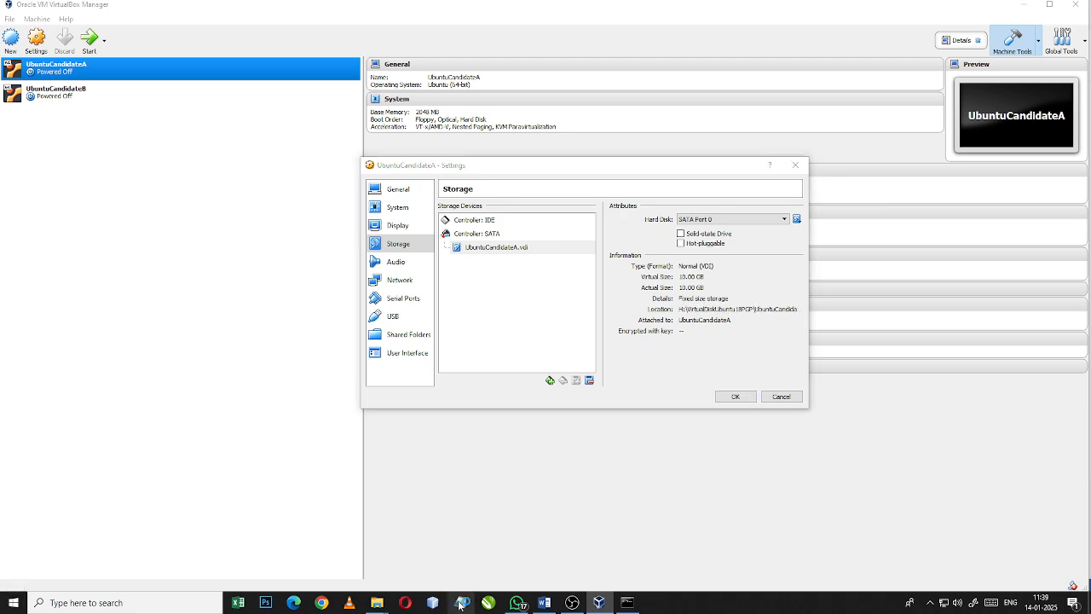
{"action": "key", "text": "ctrl+v"}
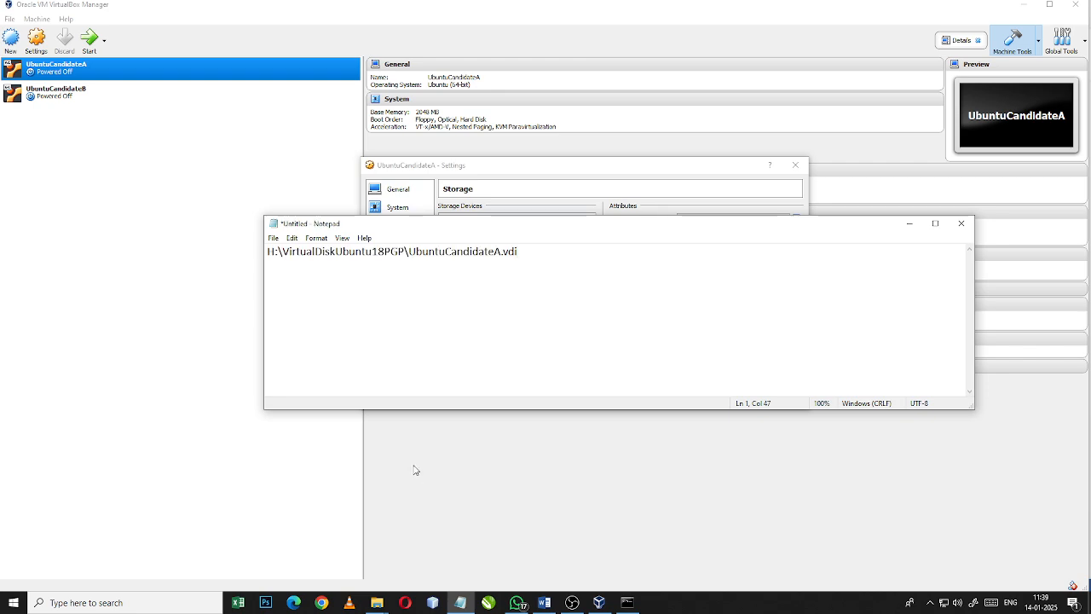
{"action": "left_click", "coordinate": [498, 512]}
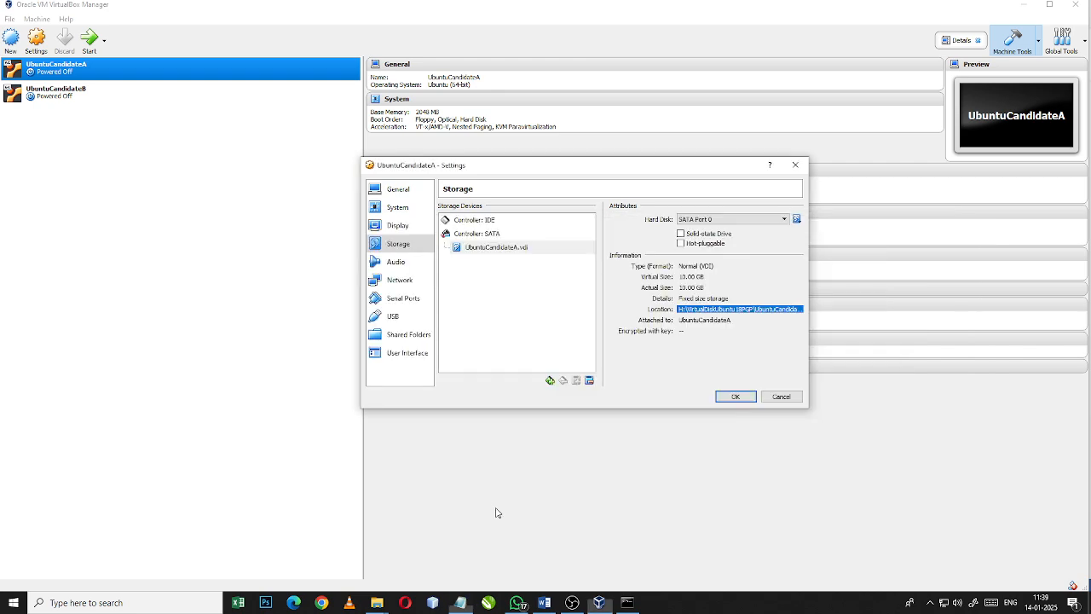
- Copy the VBoxManage clonemedium command from Step 2 of the Word guide into Notepad, below the disk path
{"action": "left_click", "coordinate": [544, 602]}
{"action": "left_click", "coordinate": [569, 435]}
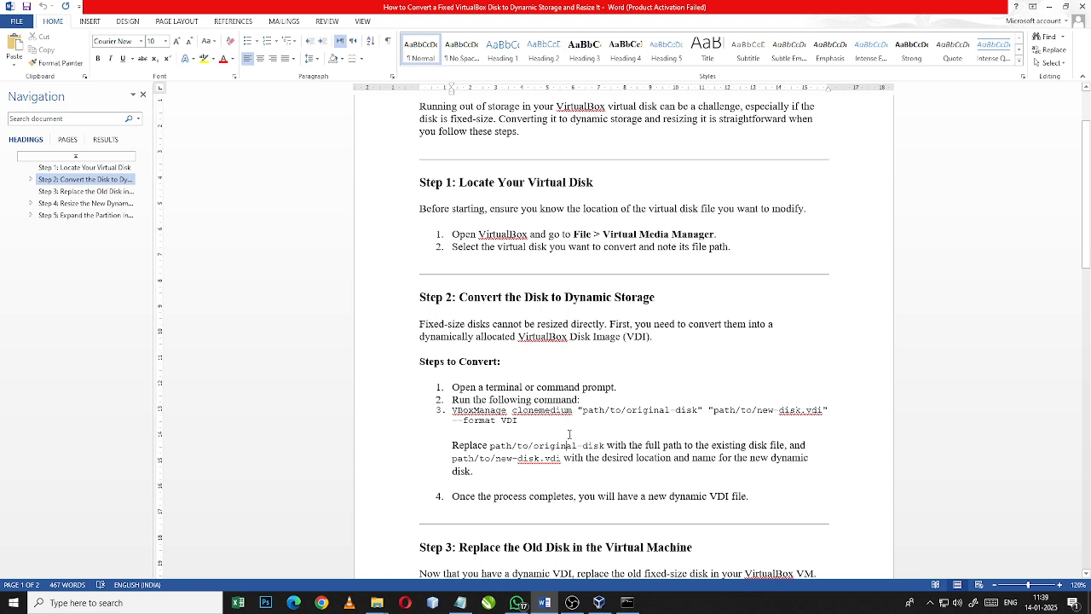
{"action": "scroll", "coordinate": [570, 435], "scroll_direction": "down", "scroll_amount": 1}
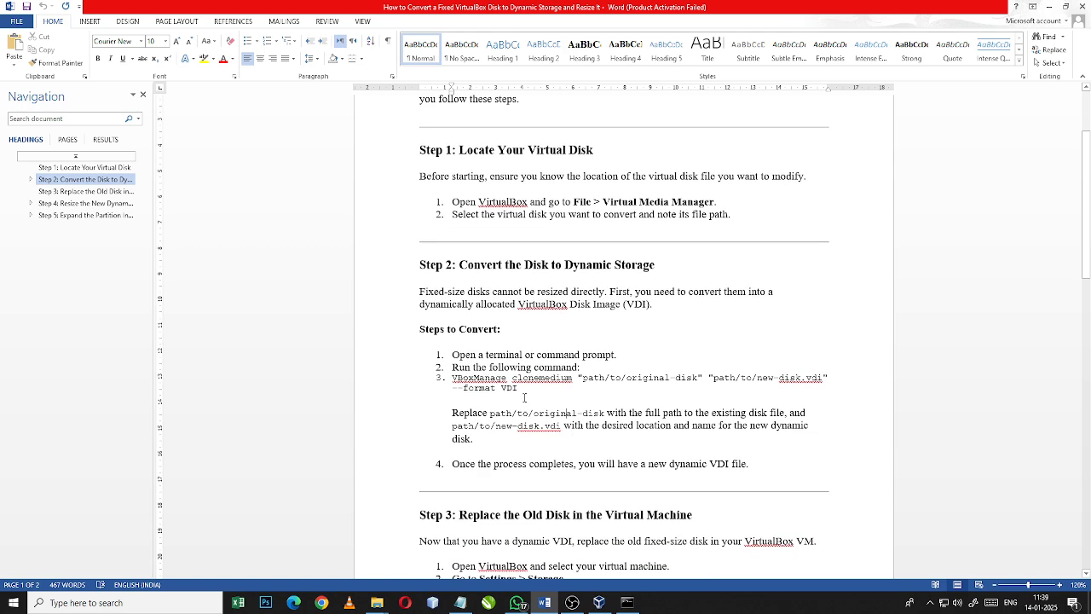
{"action": "left_click_drag", "start_coordinate": [520, 388], "coordinate": [452, 377]}
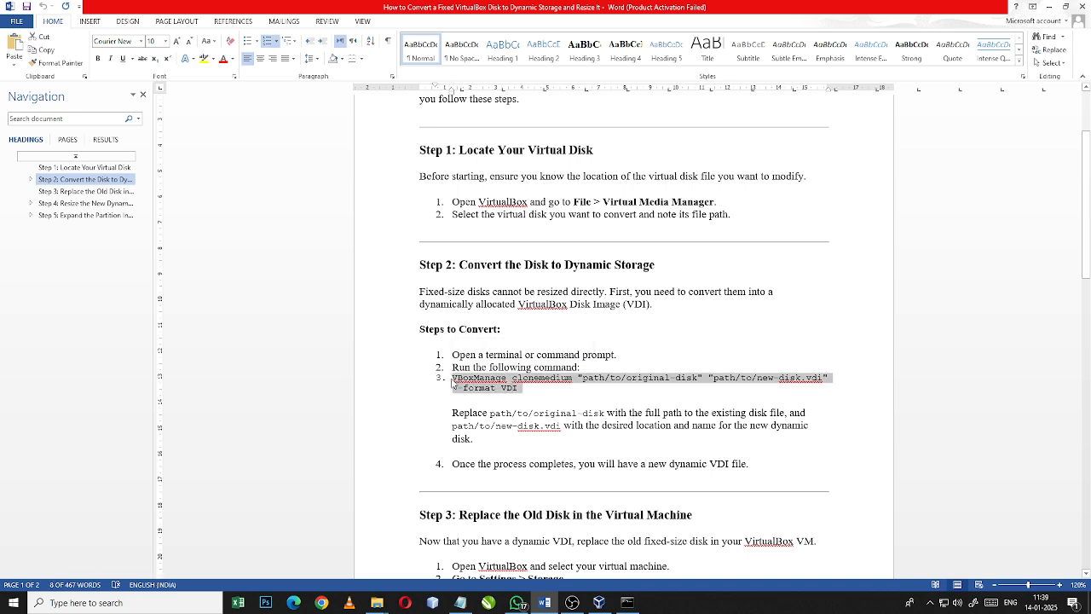
{"action": "left_click", "coordinate": [460, 602]}
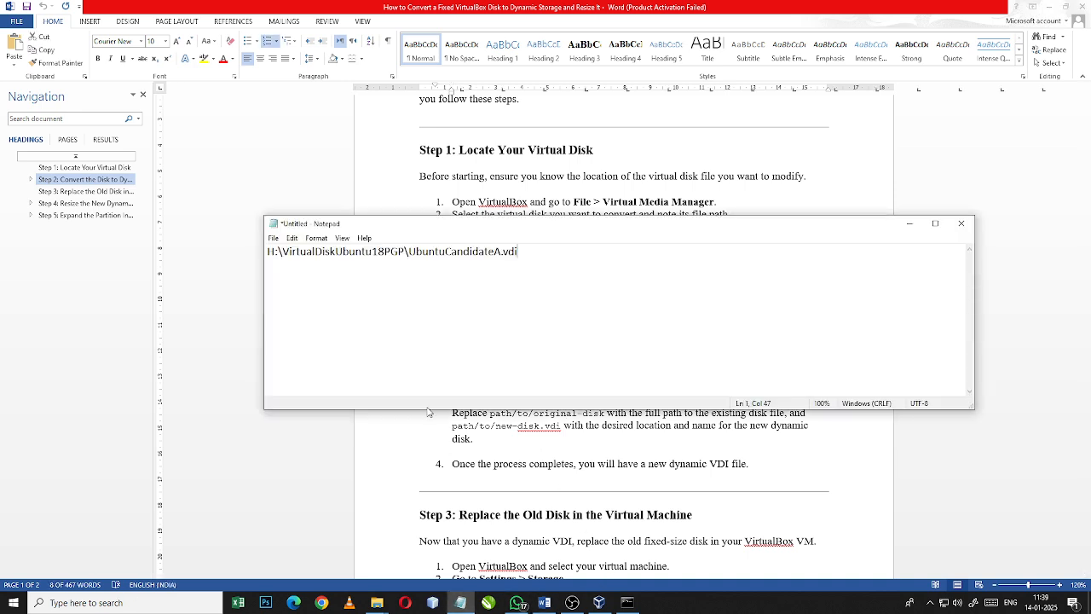
{"action": "key", "text": "ctrl+v"}
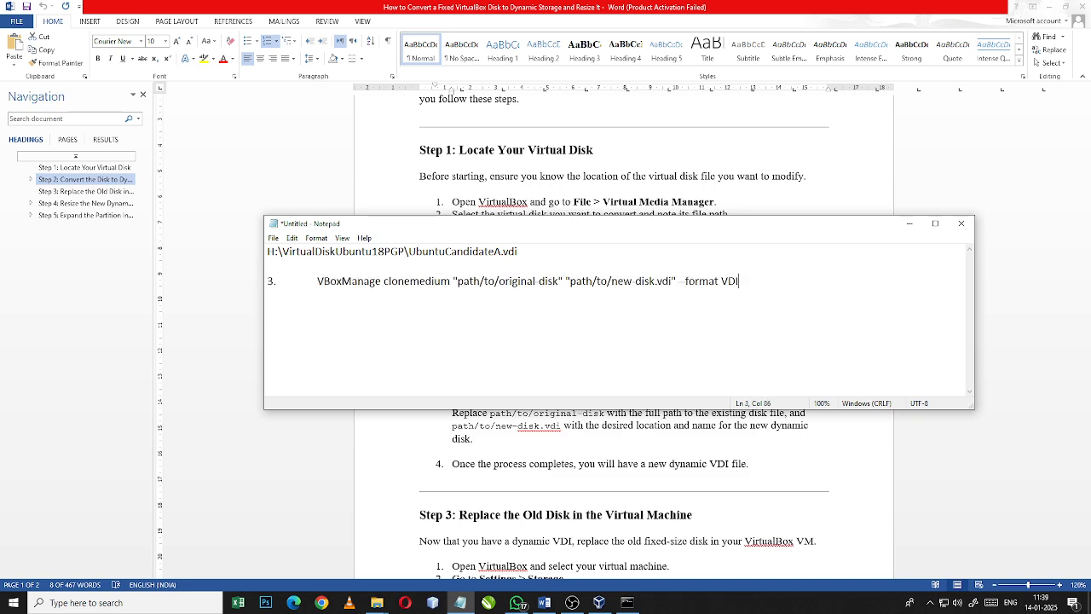
{"action": "key", "text": "Down"}
{"action": "key", "text": "Delete"}
{"action": "key", "text": "Delete"}
{"action": "key", "text": "Delete"}
{"action": "key", "text": "Delete"}
{"action": "key", "text": "Delete"}
{"action": "key", "text": "Delete"}
{"action": "key", "text": "Delete"}
{"action": "key", "text": "Delete"}
{"action": "key", "text": "Delete"}
{"action": "key", "text": "ctrl+z"}
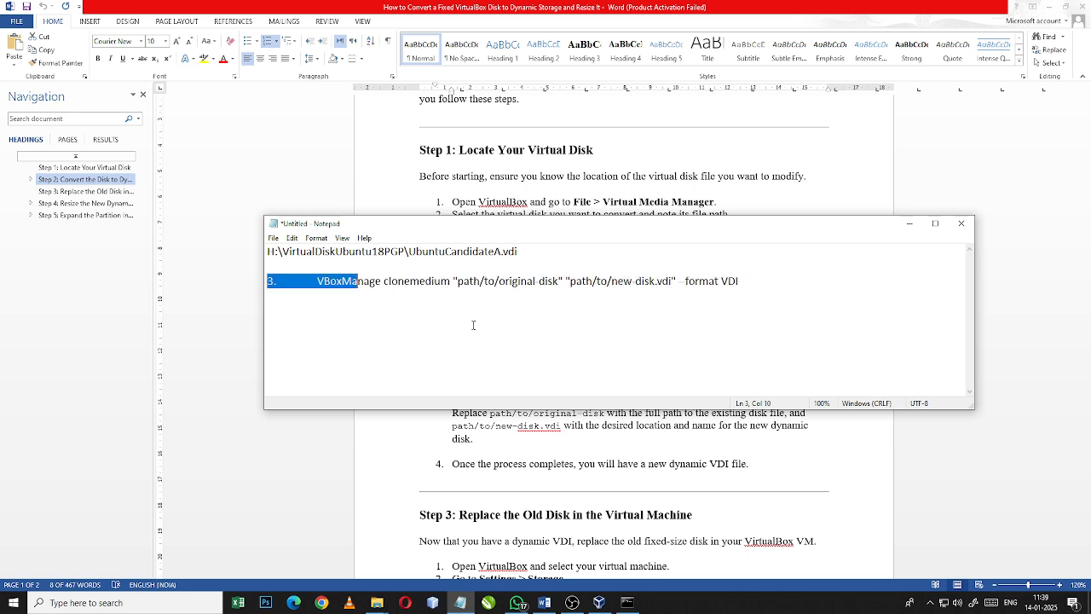
{"action": "key", "text": "Left"}
{"action": "key", "text": "Delete"}
{"action": "key", "text": "Delete"}
{"action": "key", "text": "Delete"}
{"action": "key", "text": "Delete"}
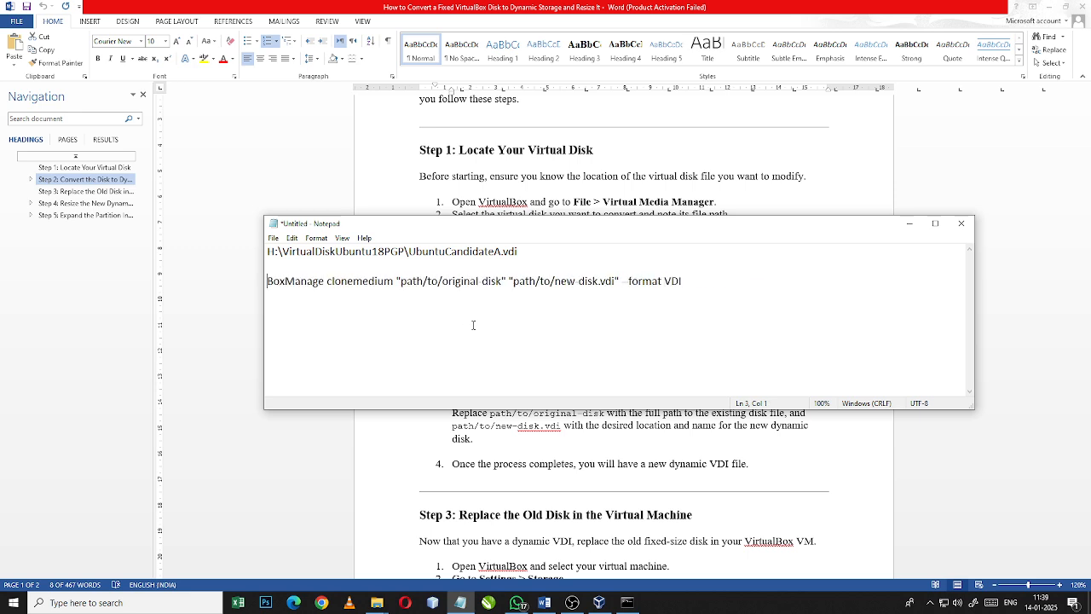
{"action": "key", "text": "ctrl+z"}
- Remove the list number "3." and its tab before the VBoxManage command, and insert two blank lines above it
{"action": "key", "text": "Left"}
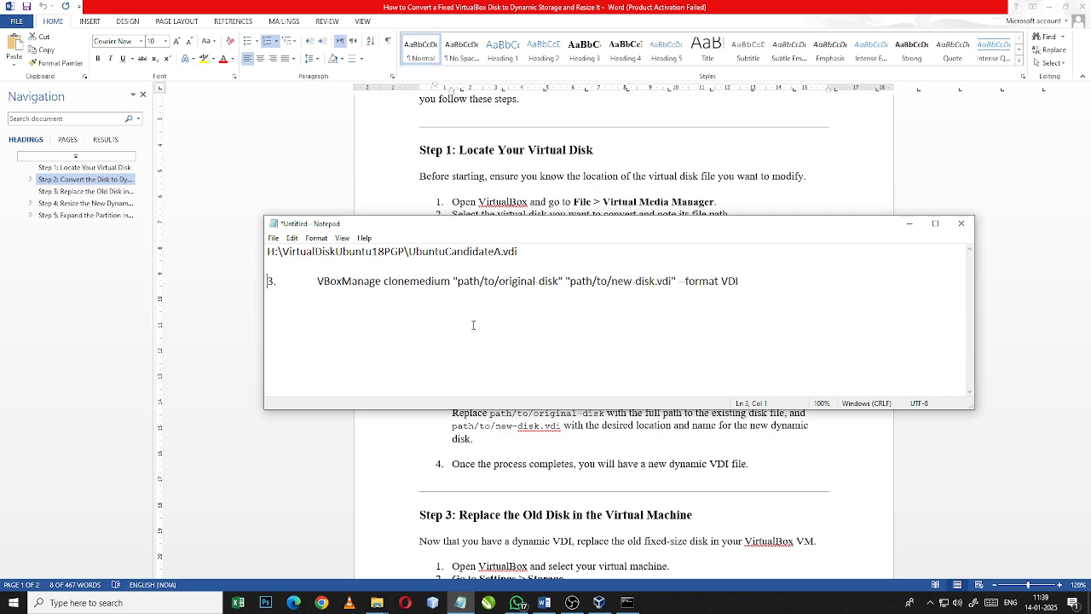
{"action": "key", "text": "Delete"}
{"action": "key", "text": "Delete"}
{"action": "key", "text": "Delete"}
{"action": "key", "text": "Return"}
{"action": "key", "text": "Return"}
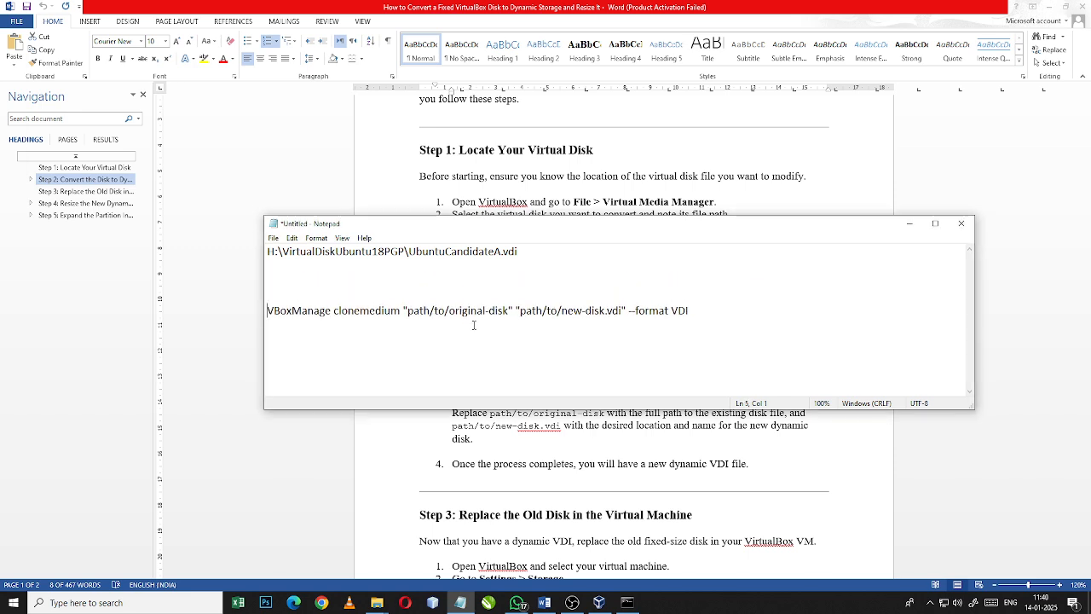
- Replace path/to/original-disk in the command with the copied path H:\VirtualDiskUbuntu18PGP\UbuntuCandidateA.vdi
{"action": "left_click_drag", "start_coordinate": [517, 252], "coordinate": [267, 254]}
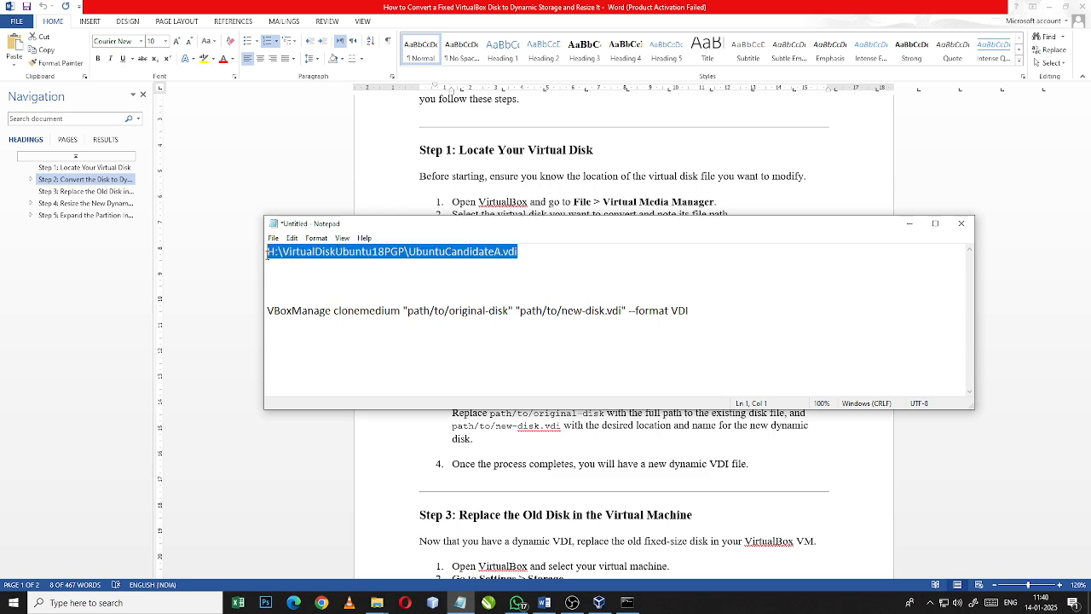
{"action": "left_click", "coordinate": [549, 353]}
{"action": "left_click_drag", "start_coordinate": [509, 313], "coordinate": [409, 315]}
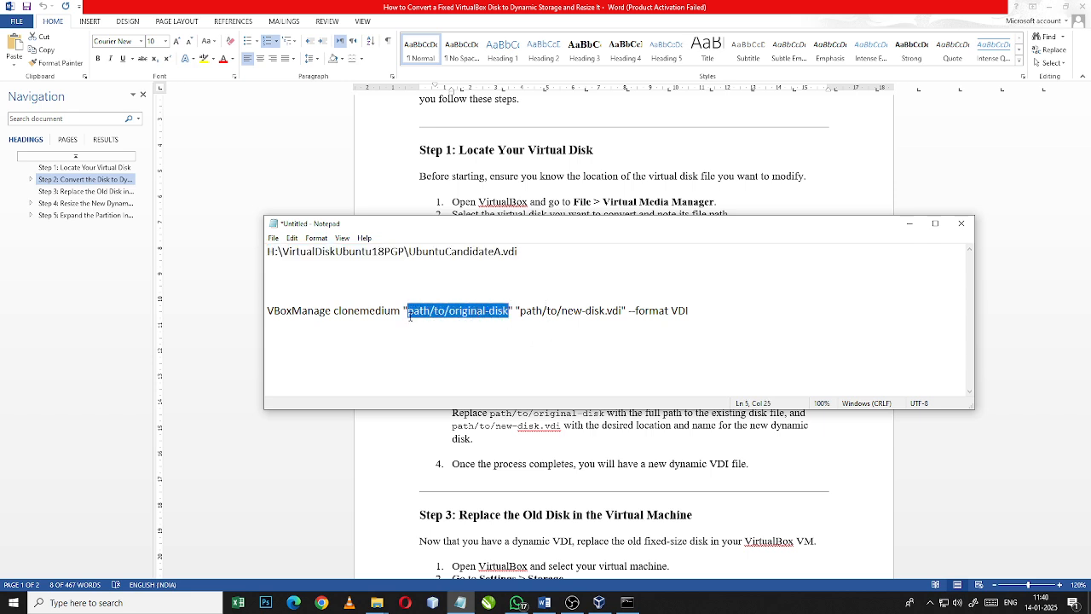
{"action": "key", "text": "ctrl+v"}
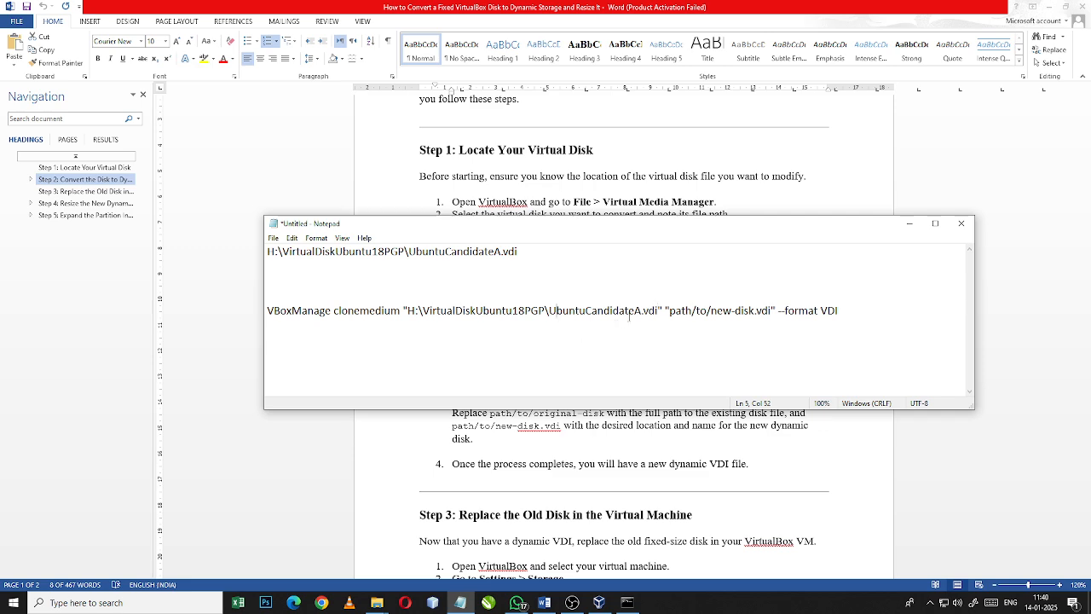
- Replace path/to/new-disk.vdi in the command with the copied disk path, and widen and reposition the Notepad window to fit the line
{"action": "left_click_drag", "start_coordinate": [659, 311], "coordinate": [410, 315]}
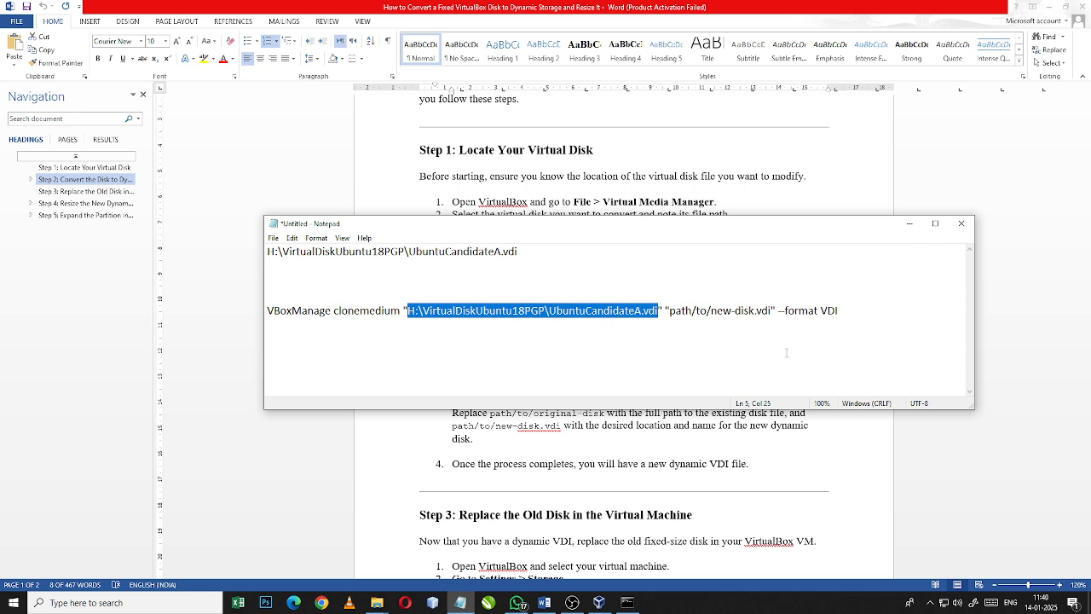
{"action": "left_click", "coordinate": [772, 312]}
{"action": "left_click_drag", "start_coordinate": [773, 312], "coordinate": [670, 321]}
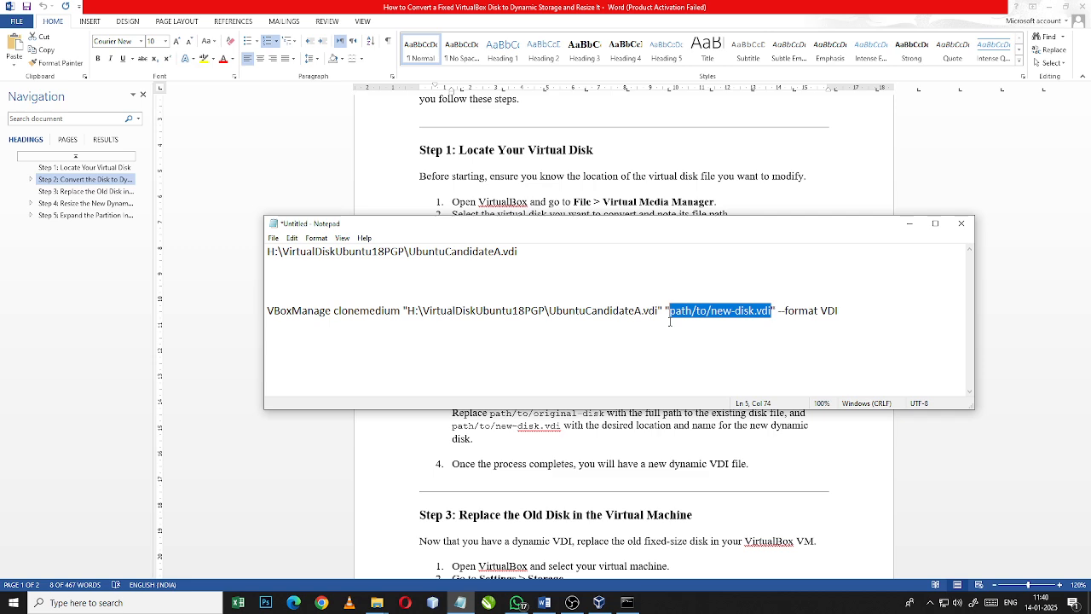
{"action": "key", "text": "ctrl+v"}
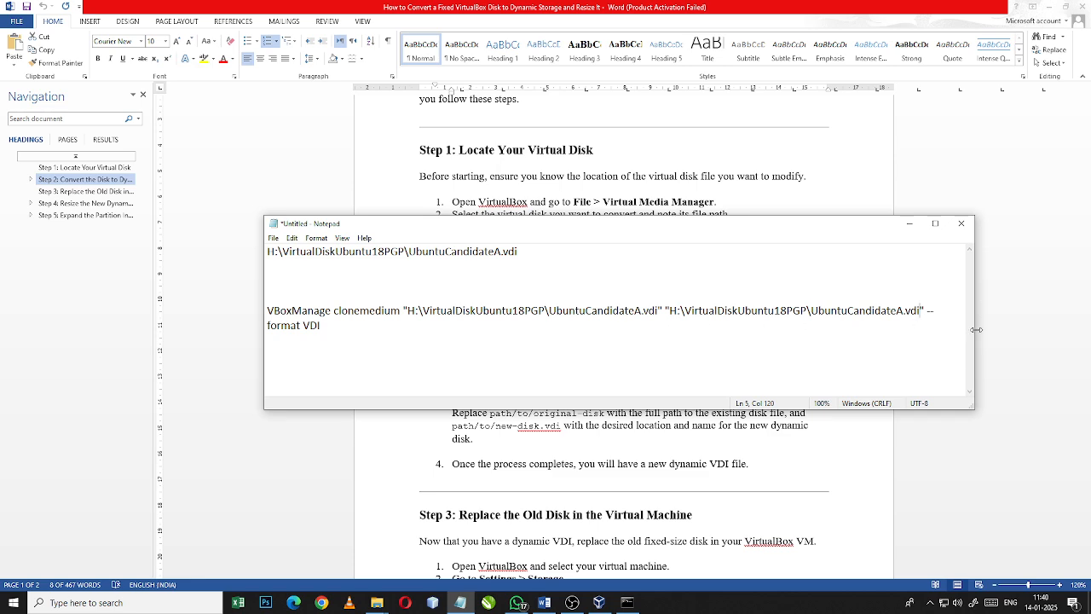
{"action": "left_click_drag", "start_coordinate": [974, 335], "coordinate": [1048, 327]}
{"action": "left_click_drag", "start_coordinate": [839, 234], "coordinate": [606, 225]}
{"action": "left_click_drag", "start_coordinate": [816, 287], "coordinate": [925, 287]}
- Change the target file name in the second path of the command to UbuntuCandidateACopyYT.vdi
{"action": "left_click", "coordinate": [682, 304]}
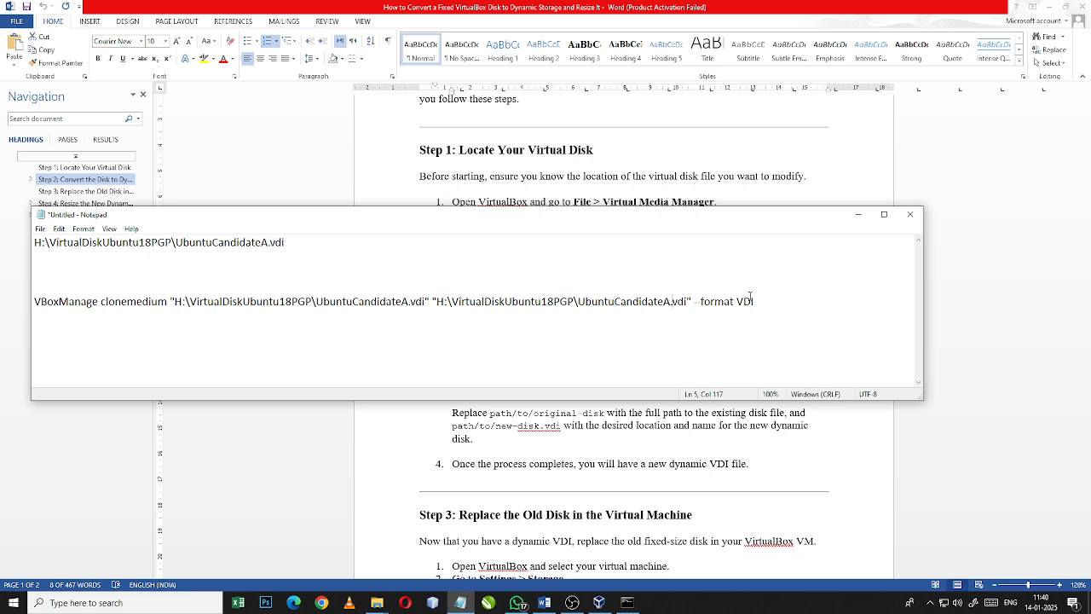
{"action": "key", "text": "Left"}
{"action": "type", "text": "Cop"}
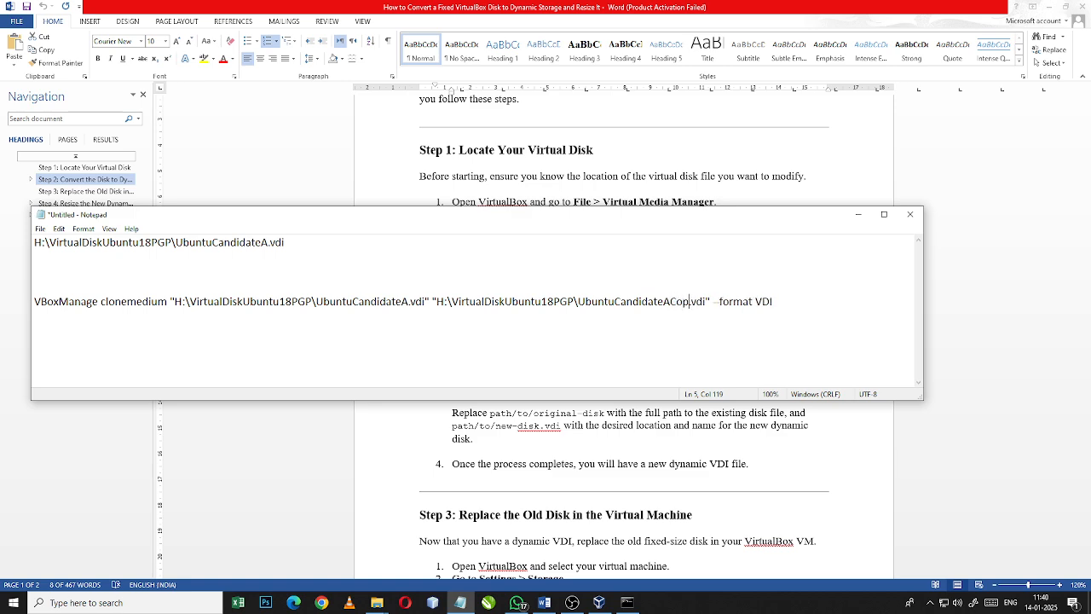
{"action": "type", "text": "yYT"}
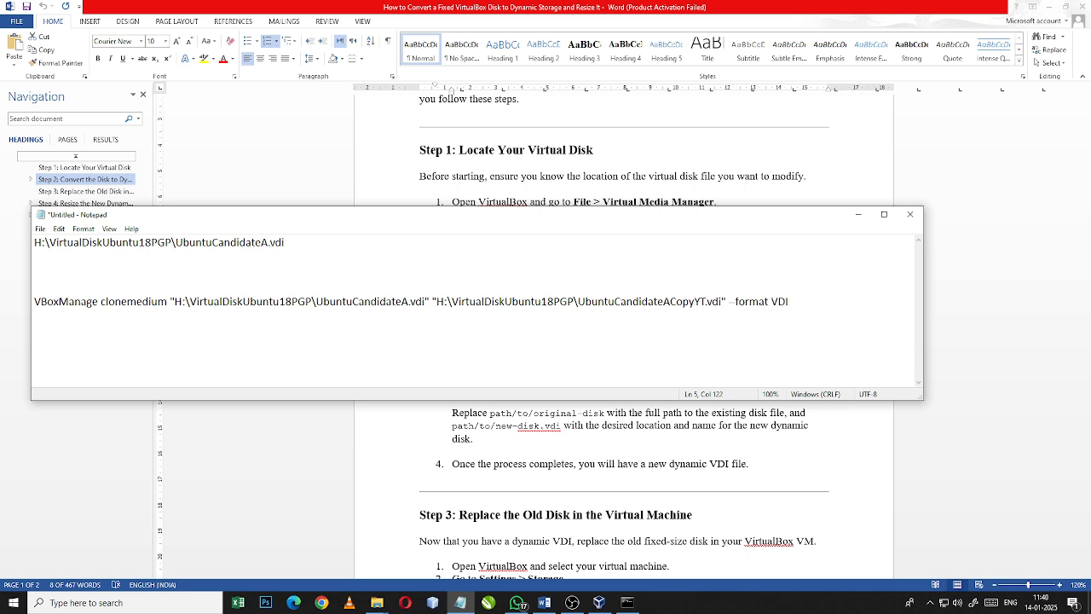
- Check the target path, the source path and the VBoxManage program name in the clone command
{"action": "key", "text": "Left"}
{"action": "key", "text": "Left"}
{"action": "key", "text": "Left"}
{"action": "left_click", "coordinate": [615, 301]}
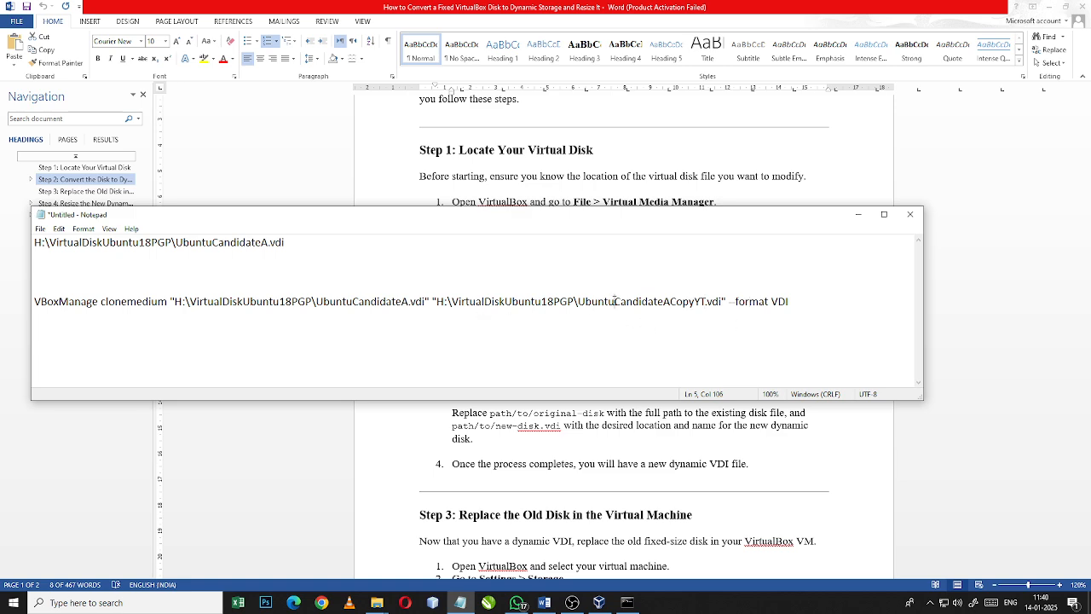
{"action": "left_click", "coordinate": [354, 301]}
{"action": "left_click_drag", "start_coordinate": [426, 303], "coordinate": [175, 302]}
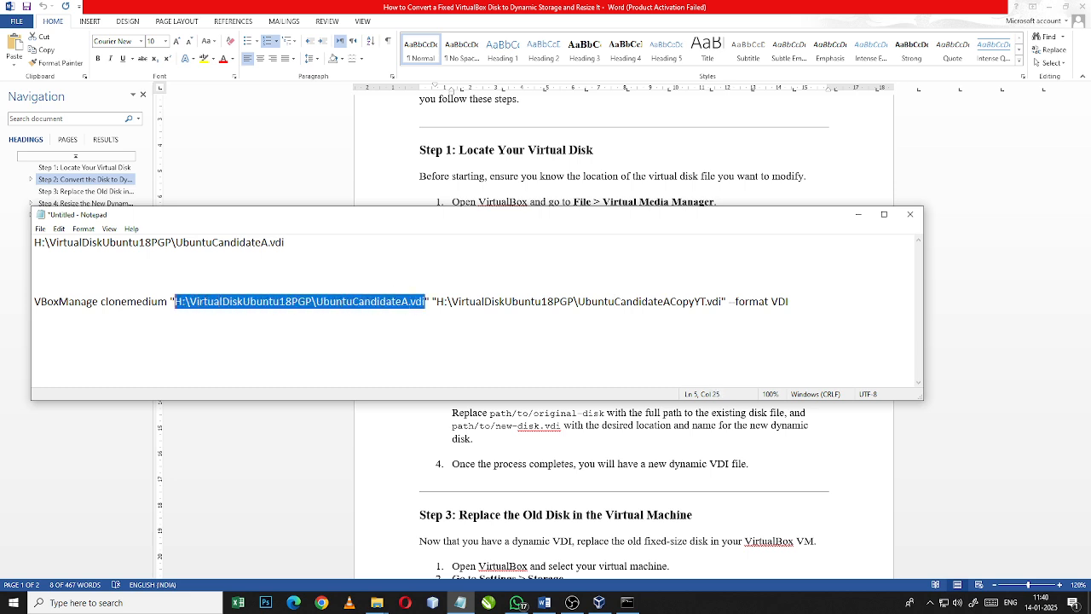
{"action": "left_click", "coordinate": [194, 339]}
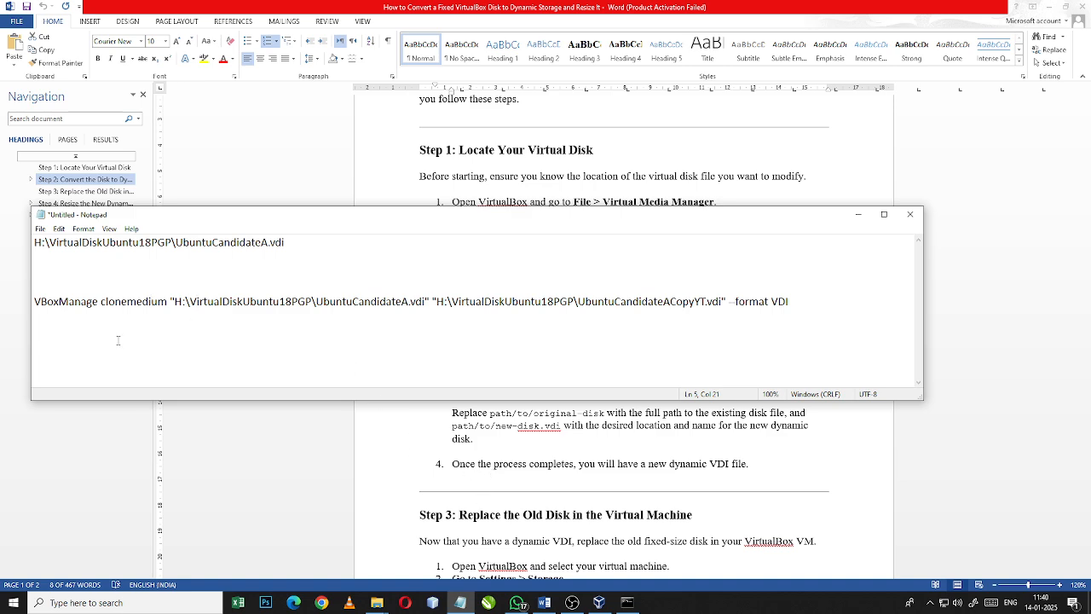
{"action": "double_click", "coordinate": [69, 300]}
{"action": "left_click", "coordinate": [82, 325]}
- Copy the full path of the VBoxManage application from its file properties in File Explorer's VirtualBox folder
{"action": "mouse_move", "coordinate": [377, 605]}
{"action": "left_click", "coordinate": [426, 545]}
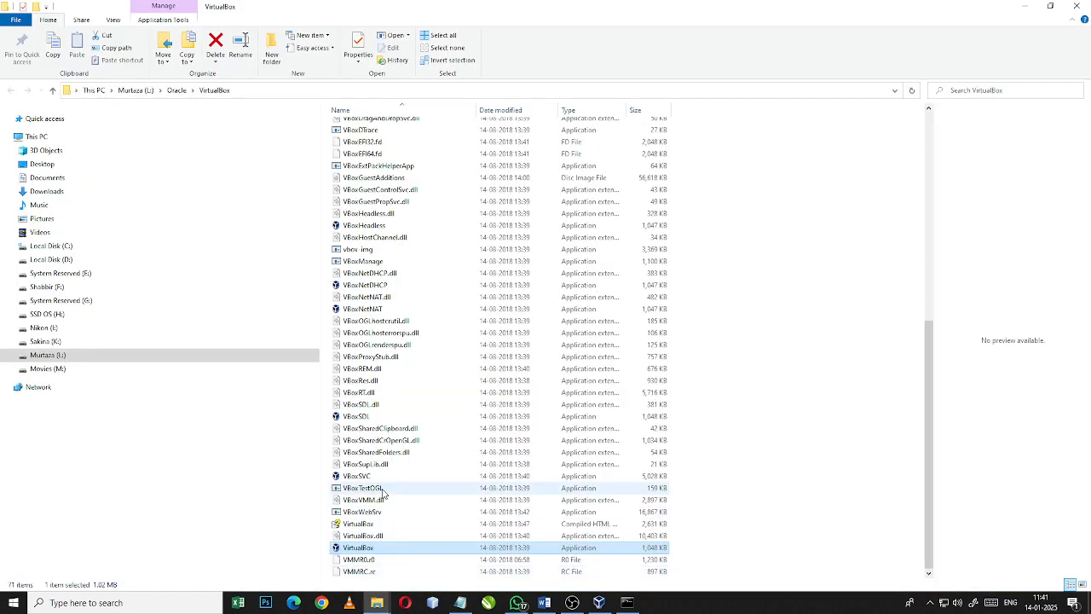
{"action": "left_click", "coordinate": [362, 265]}
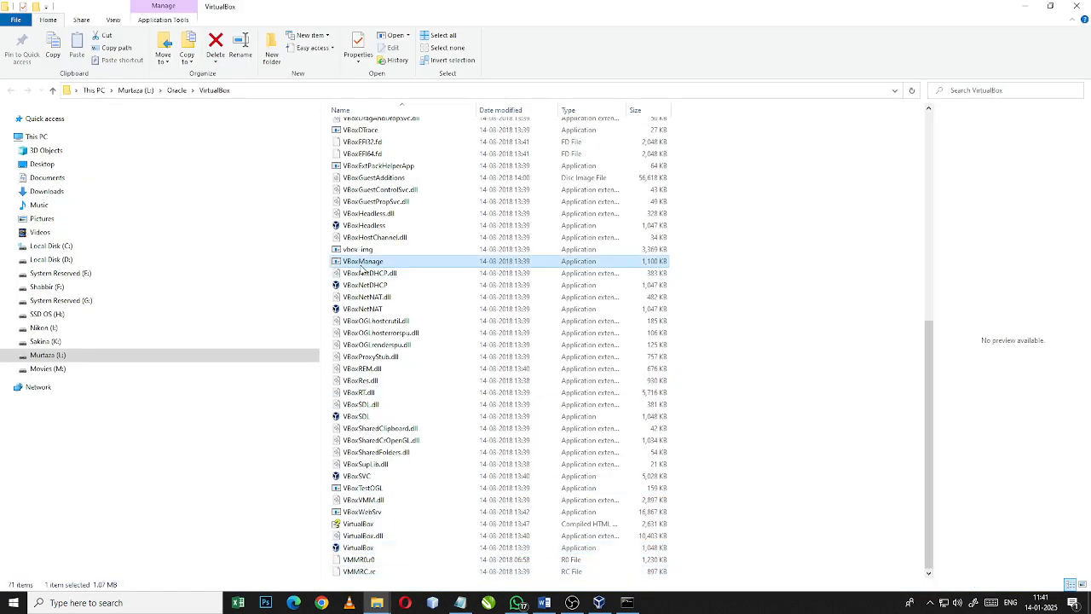
{"action": "right_click", "coordinate": [361, 267]}
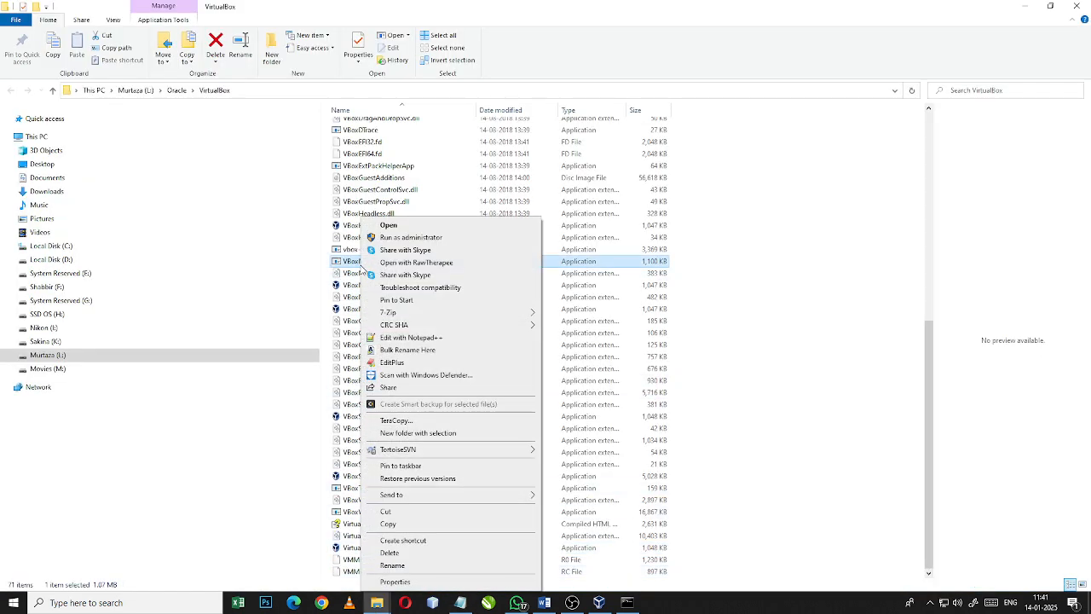
{"action": "left_click", "coordinate": [396, 582]}
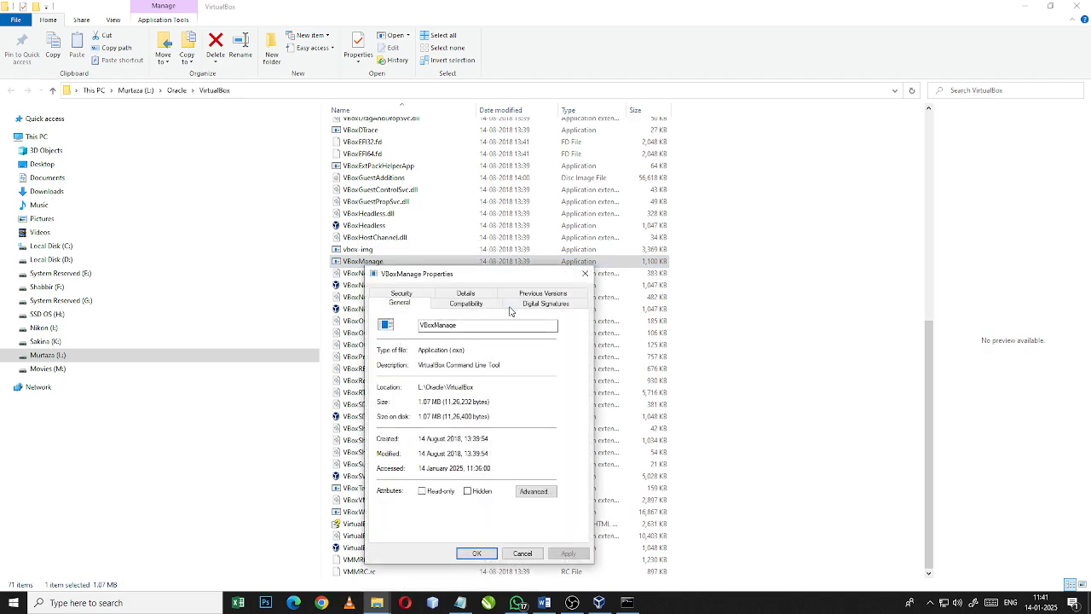
{"action": "left_click", "coordinate": [401, 293]}
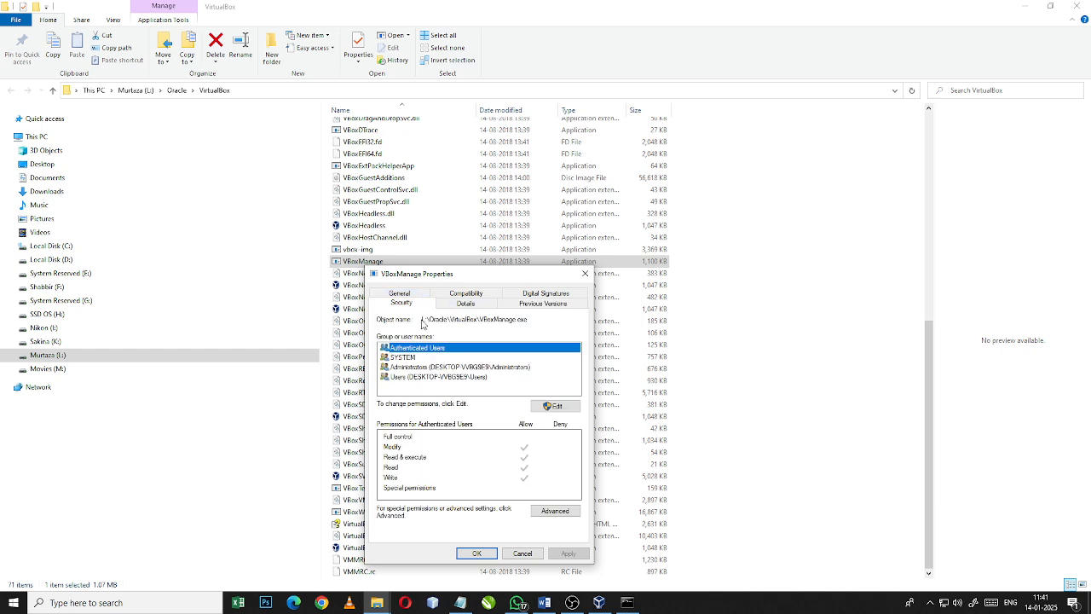
{"action": "left_click", "coordinate": [528, 320]}
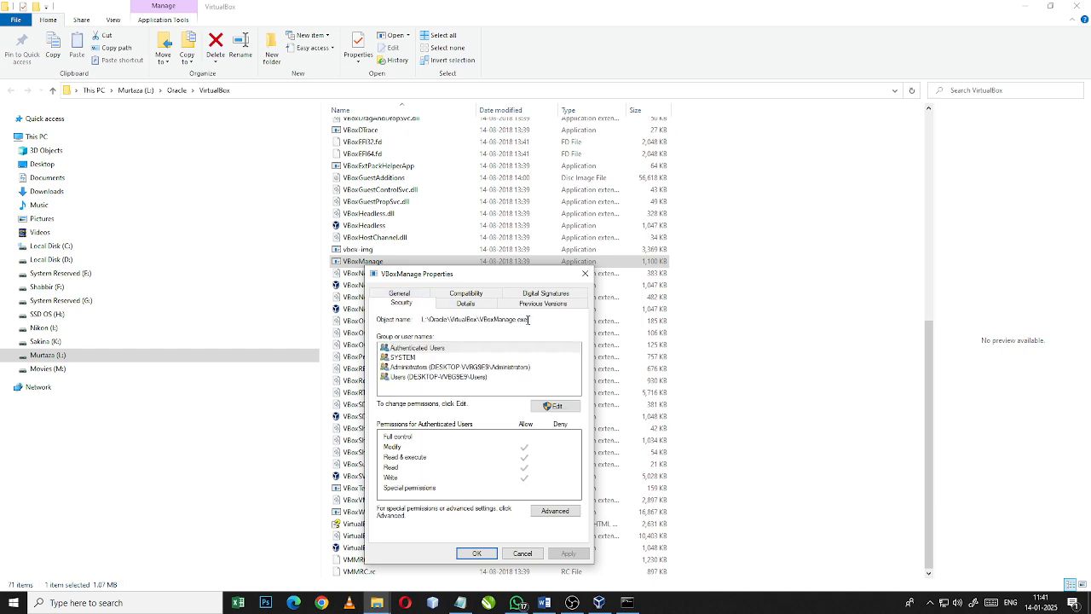
{"action": "left_click_drag", "start_coordinate": [528, 319], "coordinate": [419, 322]}
{"action": "key", "text": "ctrl+c"}
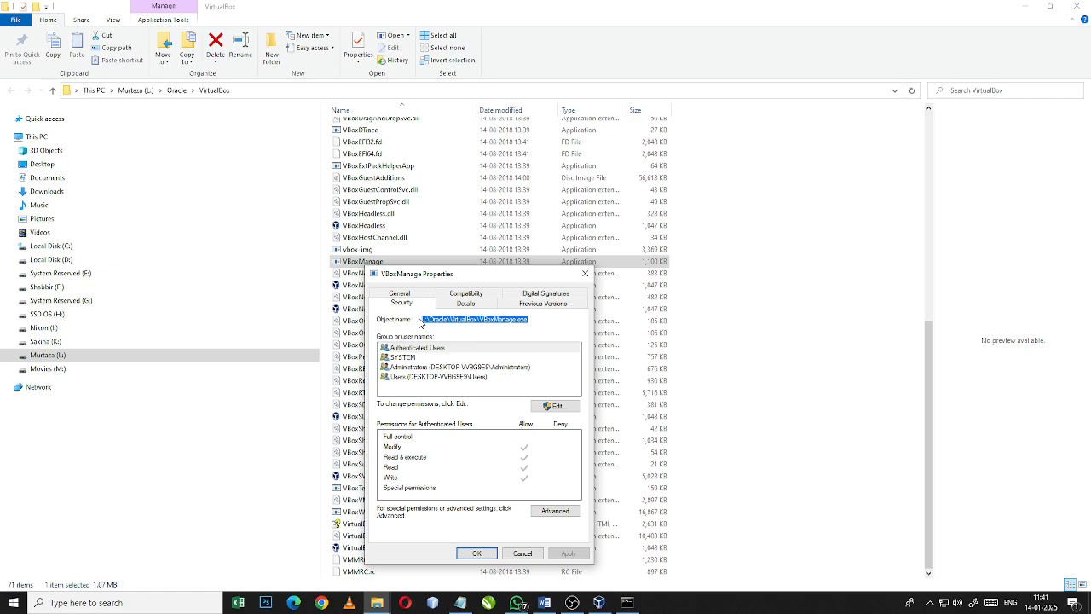
{"action": "left_click", "coordinate": [522, 554]}
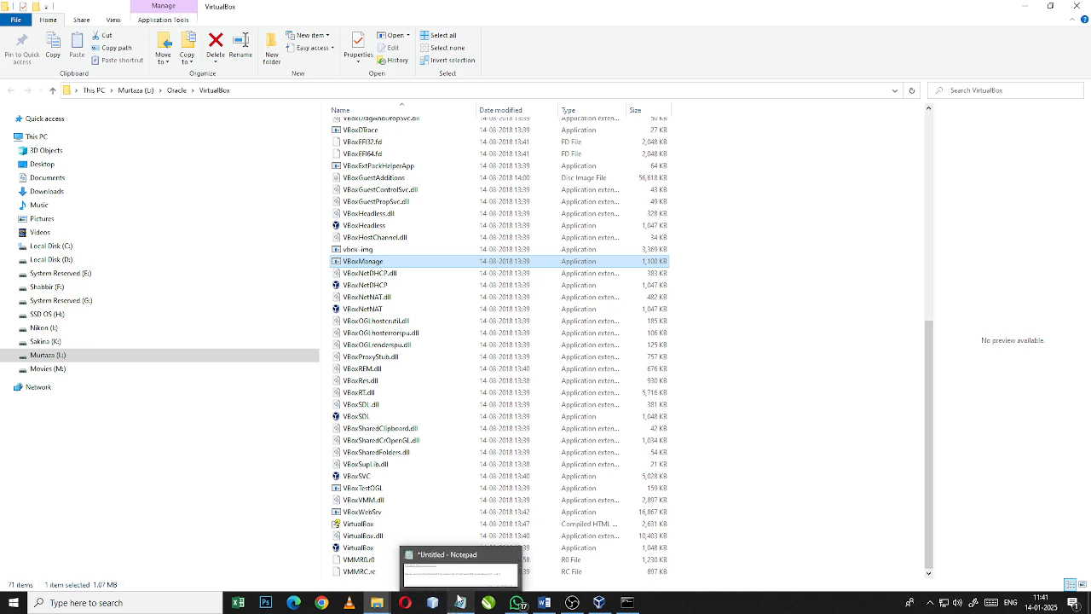
- Replace VBoxManage in the Notepad command with the copied path L:\Oracle\VirtualBox\VBoxManage.exe
{"action": "left_click", "coordinate": [458, 600]}
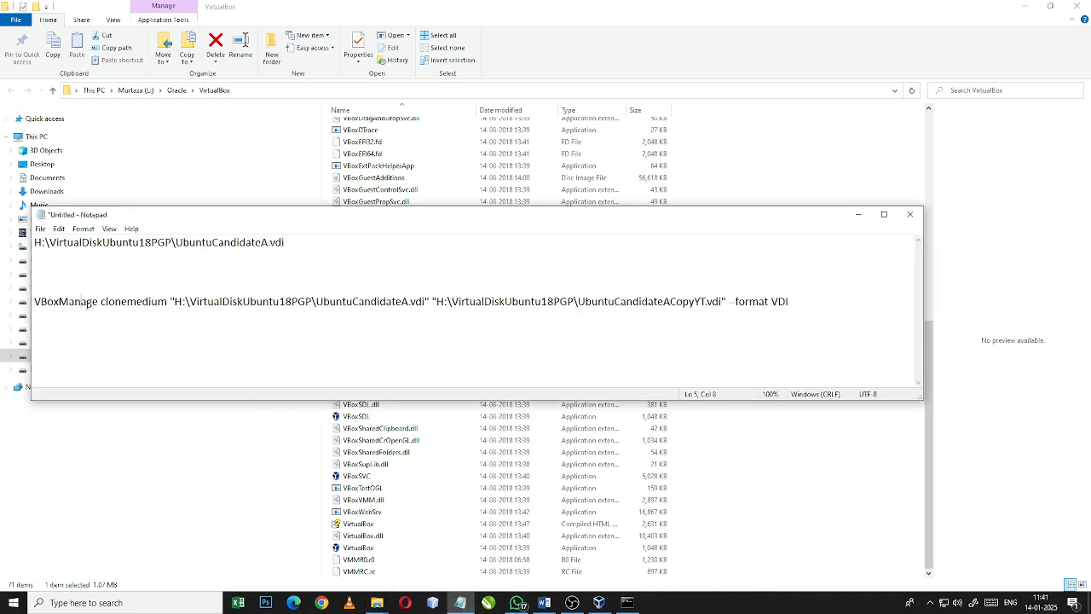
{"action": "left_click_drag", "start_coordinate": [99, 303], "coordinate": [29, 304]}
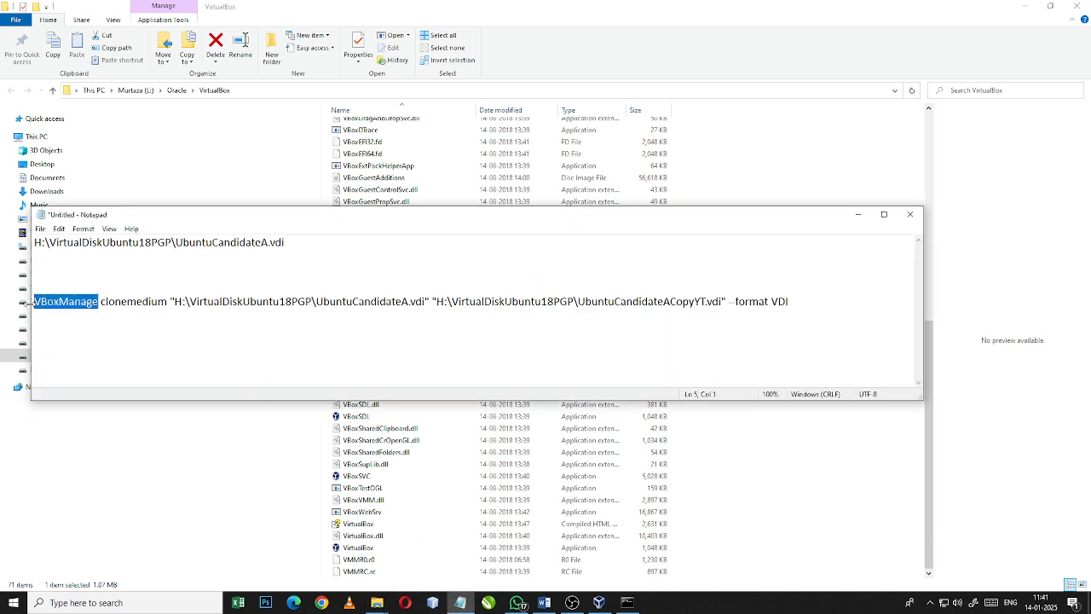
{"action": "key", "text": "ctrl+v"}
{"action": "left_click", "coordinate": [164, 305]}
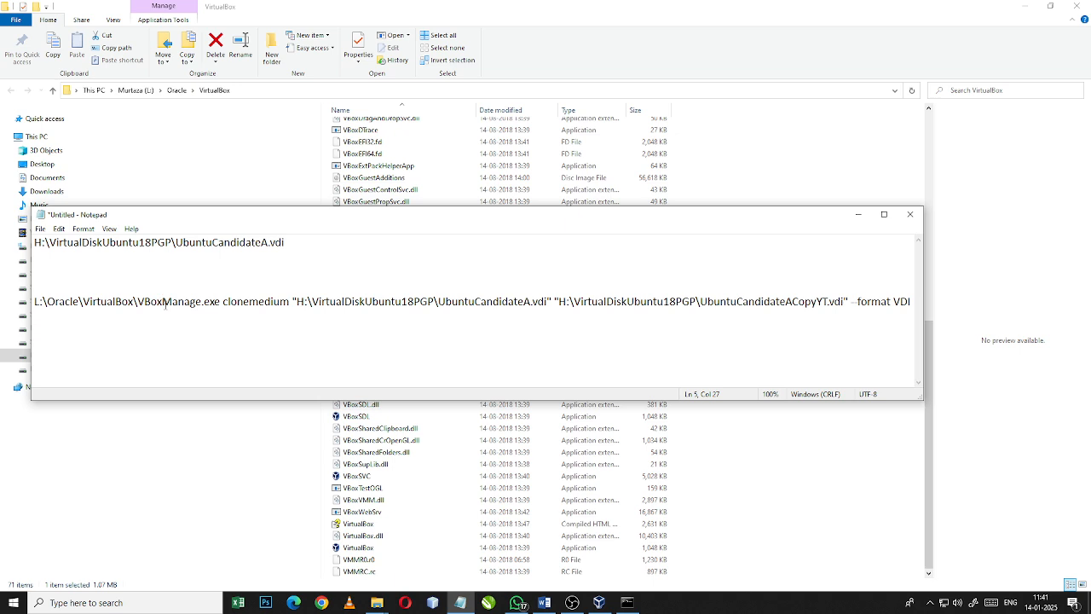
{"action": "key", "text": "Home"}
{"action": "key", "text": "shift+End"}
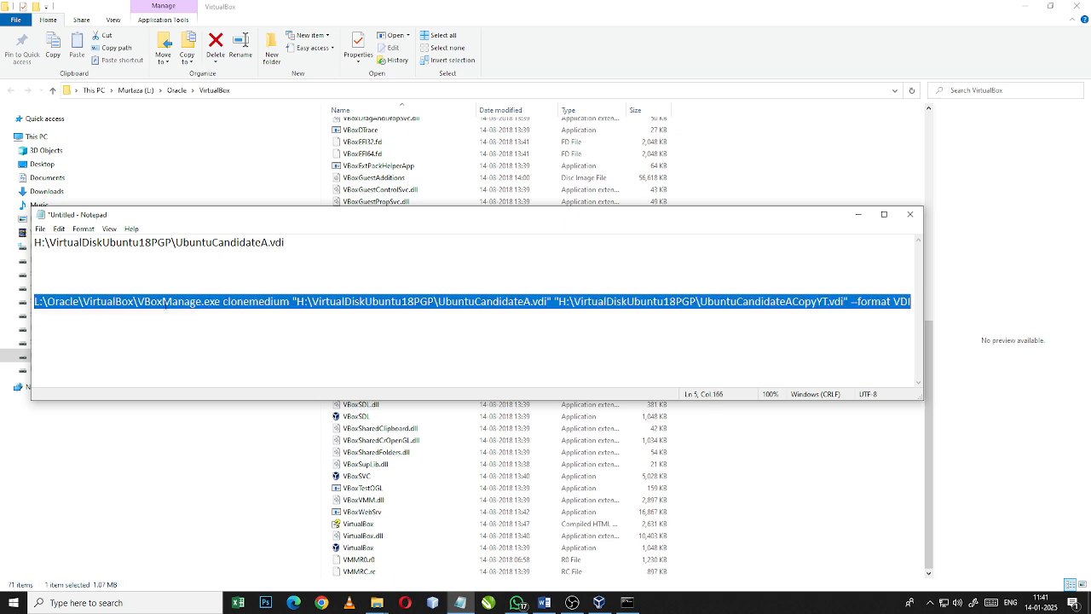
{"action": "left_click", "coordinate": [226, 254]}
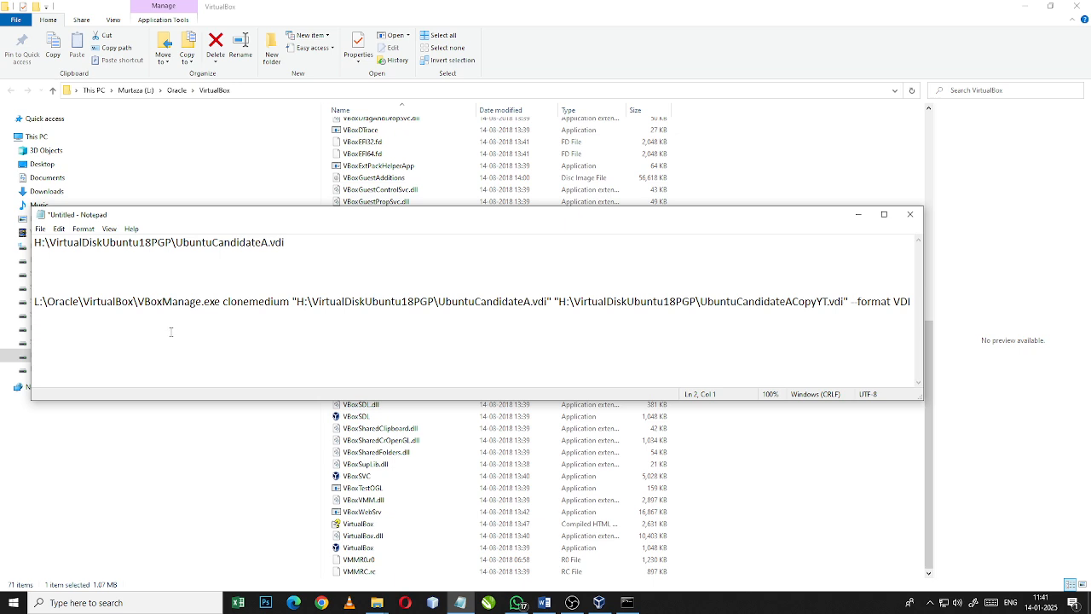
- Remove one blank line above the command and add below it the note "We clone our fixed disk into a dynamic storage disk so that we can resize it"
{"action": "left_click", "coordinate": [106, 271]}
{"action": "key", "text": "Delete"}
{"action": "key", "text": "End"}
{"action": "key", "text": "Return"}
{"action": "key", "text": "Return"}
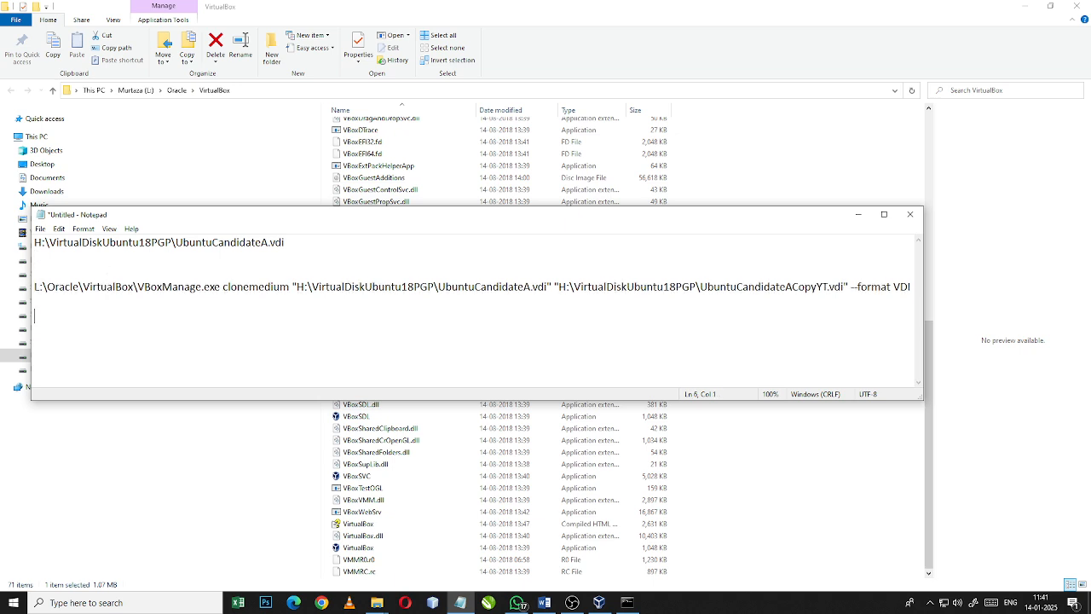
{"action": "type", "text": "We clone our fixed disk"}
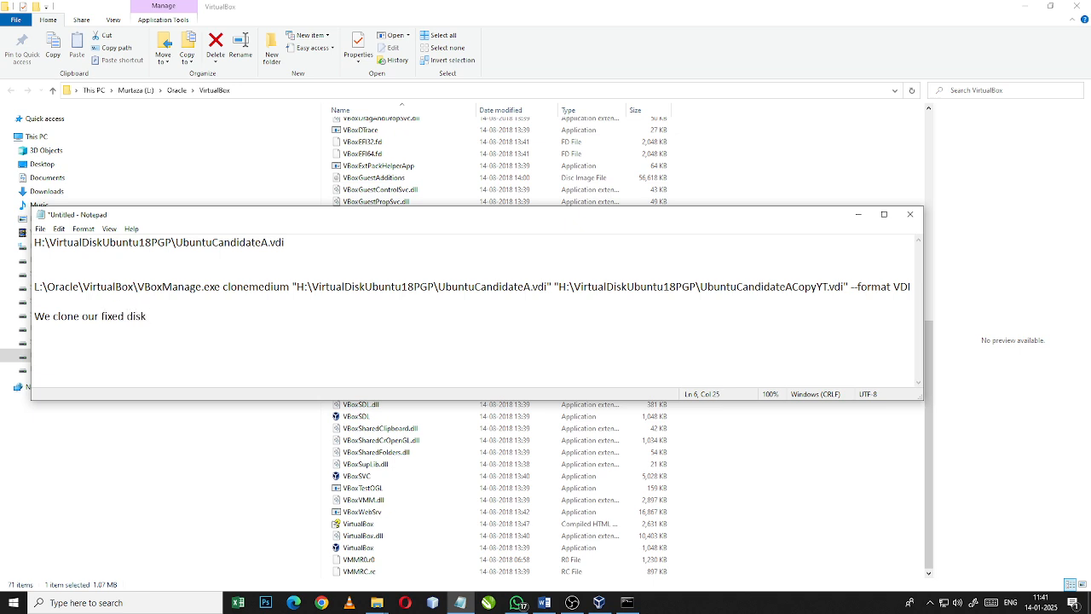
{"action": "type", "text": " into a dynamic storage "}
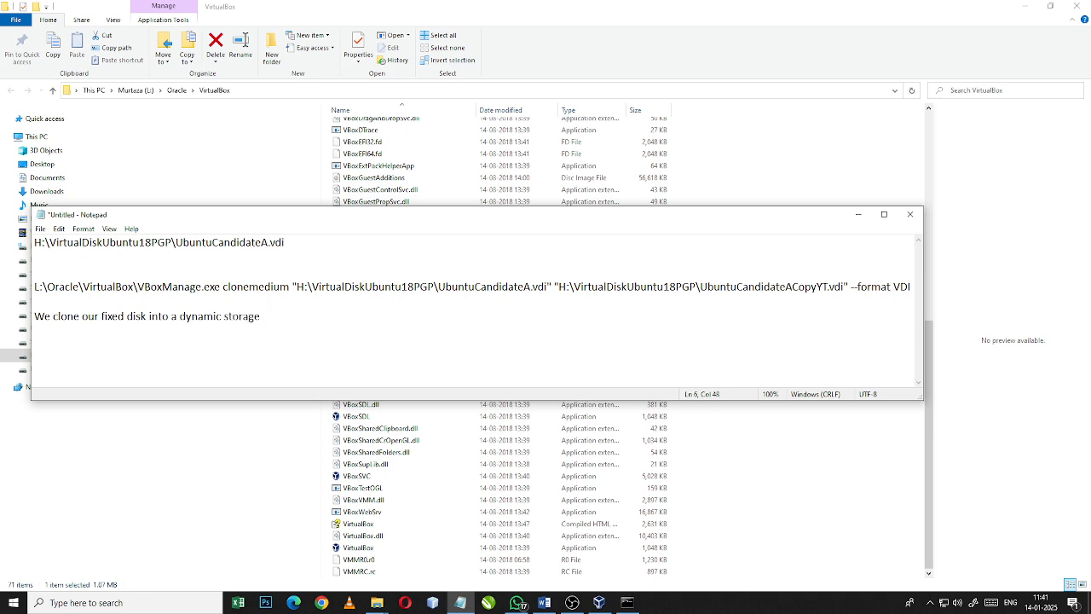
{"action": "type", "text": "disk "}
{"action": "type", "text": "so that we can "}
{"action": "type", "text": "resi"}
{"action": "type", "text": "ze it"}
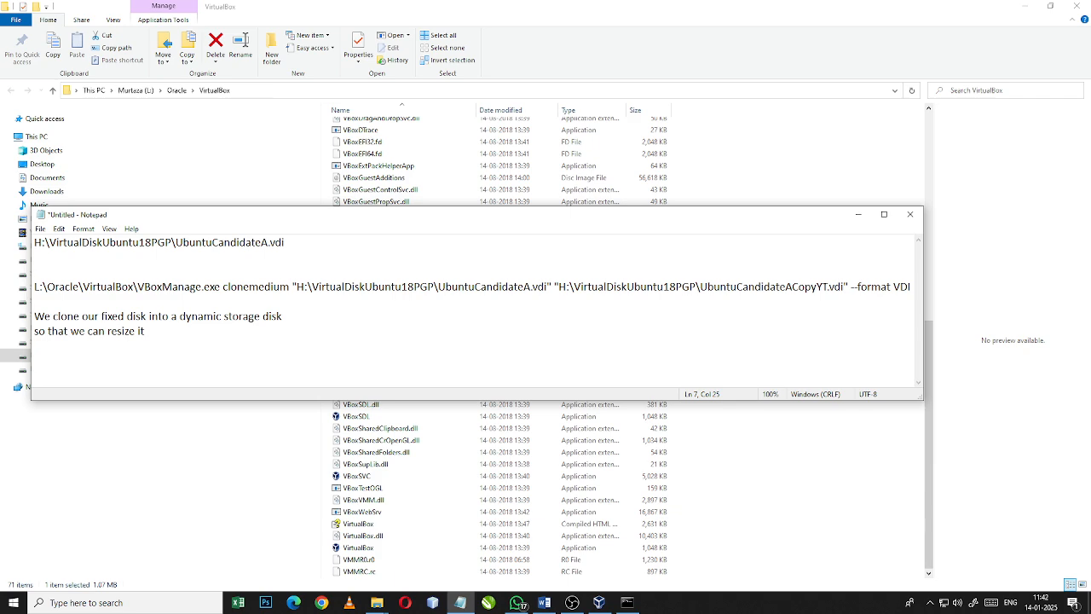
{"action": "key", "text": "Return"}
- Copy the complete clonemedium command from Notepad into Command Prompt, remove the stray character before L:, and run it
{"action": "left_click", "coordinate": [669, 287]}
{"action": "key", "text": "Home"}
{"action": "key", "text": "shift+End"}
{"action": "key", "text": "ctrl+c"}
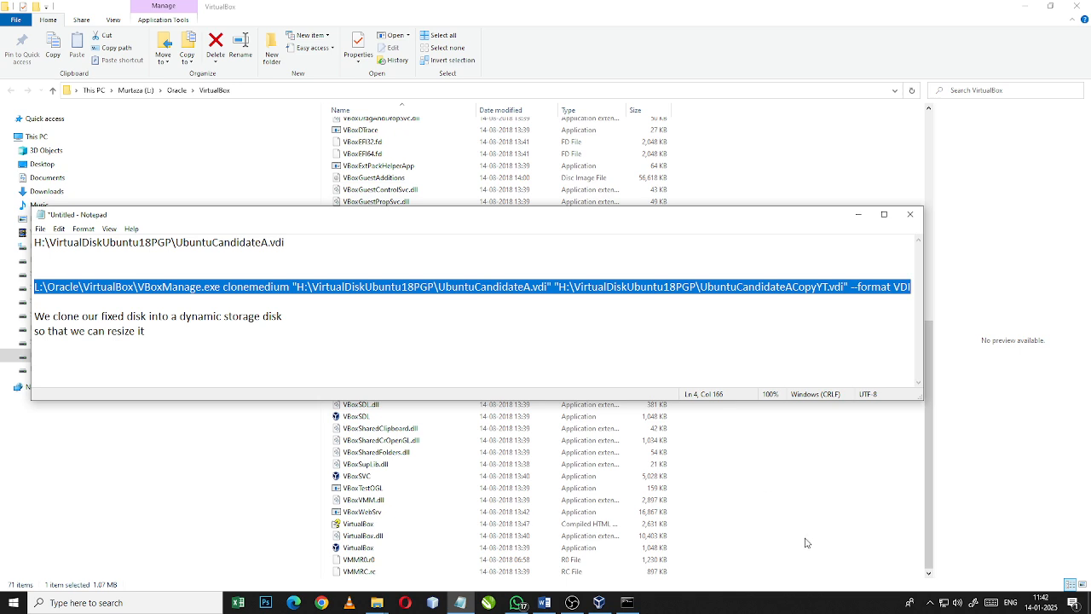
{"action": "left_click", "coordinate": [627, 602]}
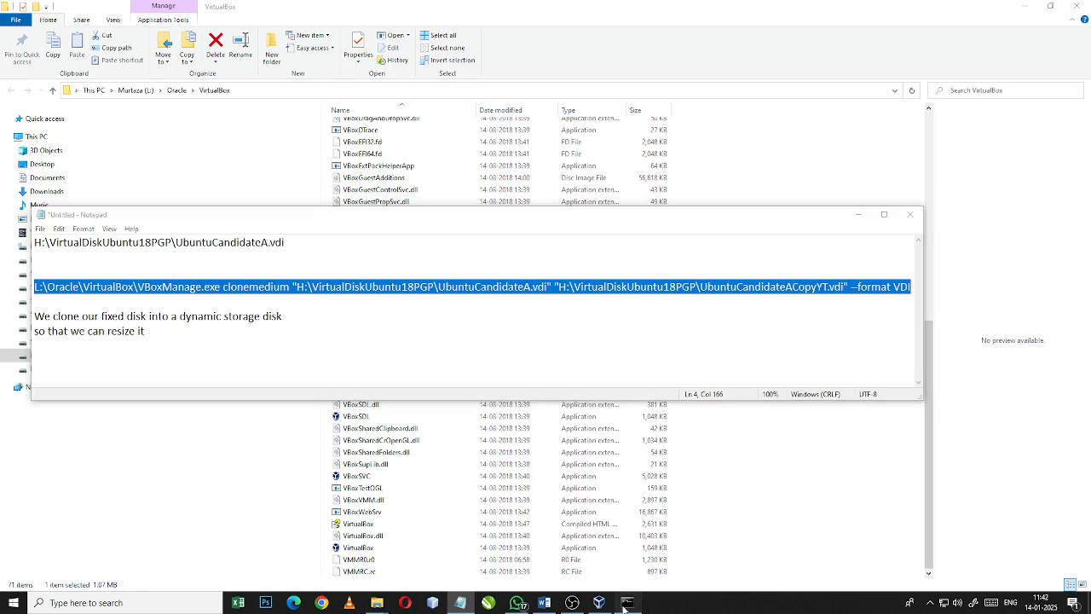
{"action": "right_click", "coordinate": [400, 294]}
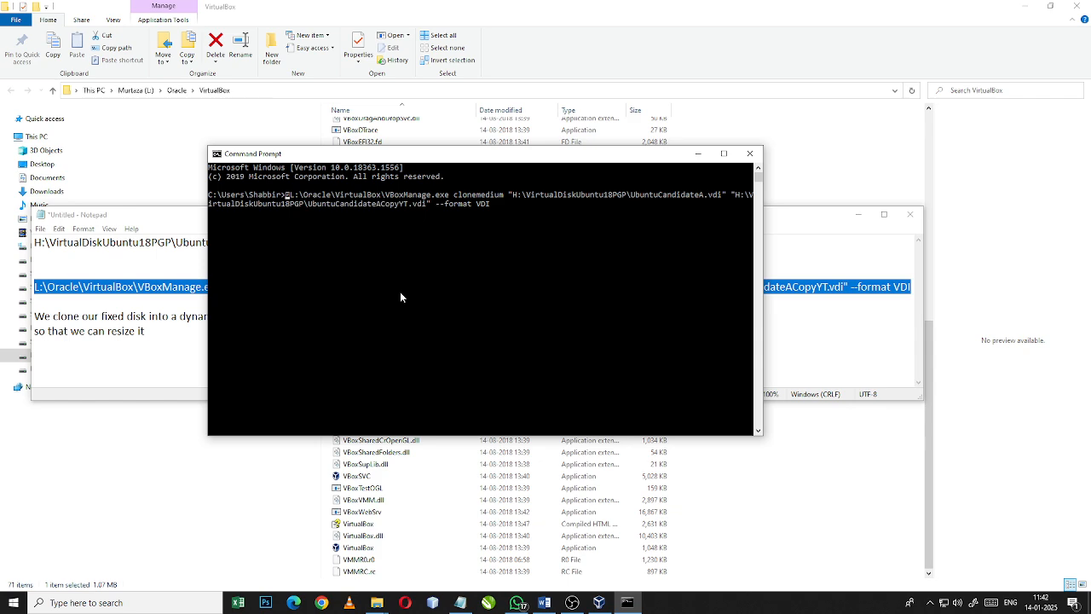
{"action": "key", "text": "Delete"}
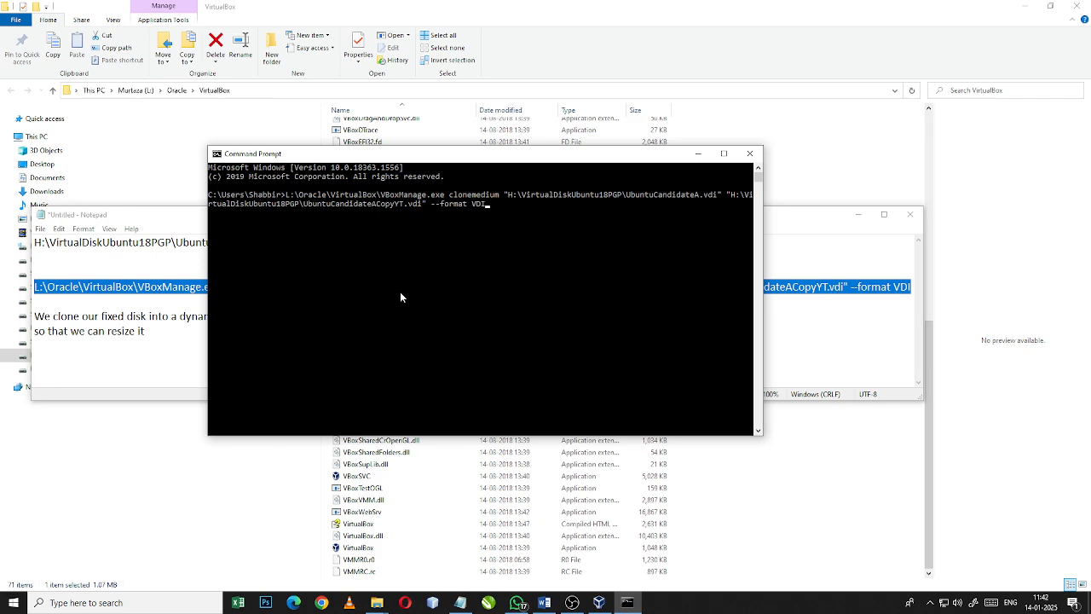
{"action": "key", "text": "Return"}
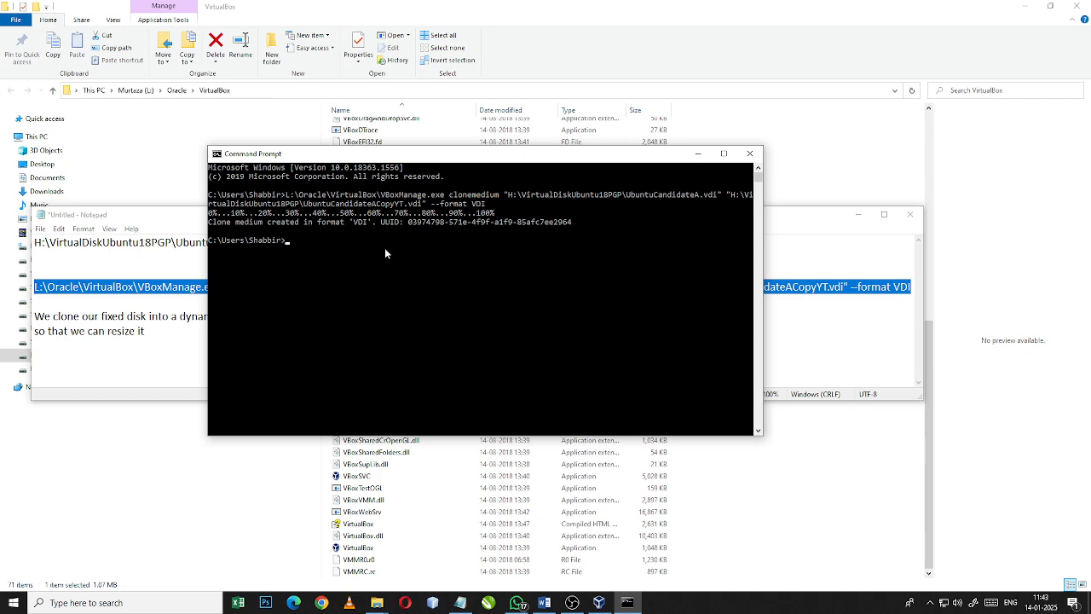
- Read Step 3 of the Word guide about replacing the old disk, and return to UbuntuCandidateA's storage settings in VirtualBox
{"action": "left_click", "coordinate": [545, 603]}
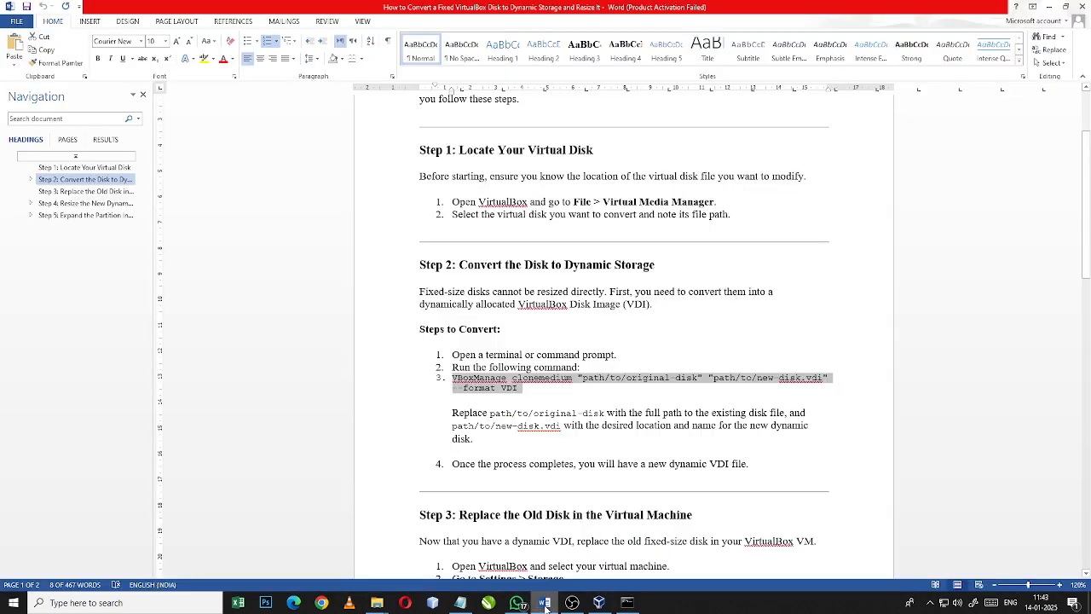
{"action": "left_click", "coordinate": [549, 441]}
{"action": "scroll", "coordinate": [505, 388], "scroll_direction": "down", "scroll_amount": 2}
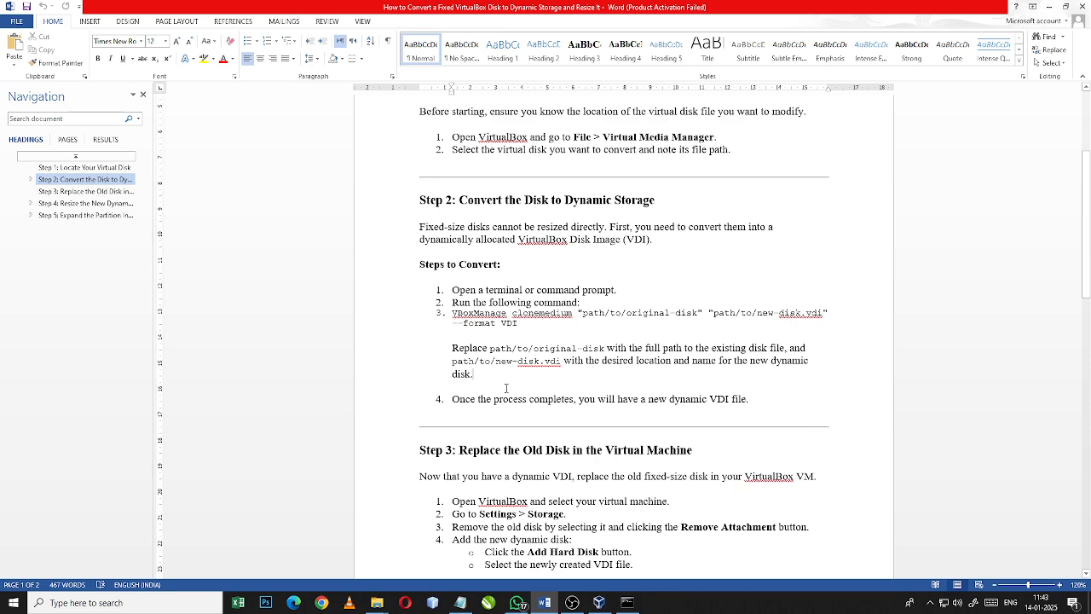
{"action": "scroll", "coordinate": [505, 388], "scroll_direction": "down", "scroll_amount": 3}
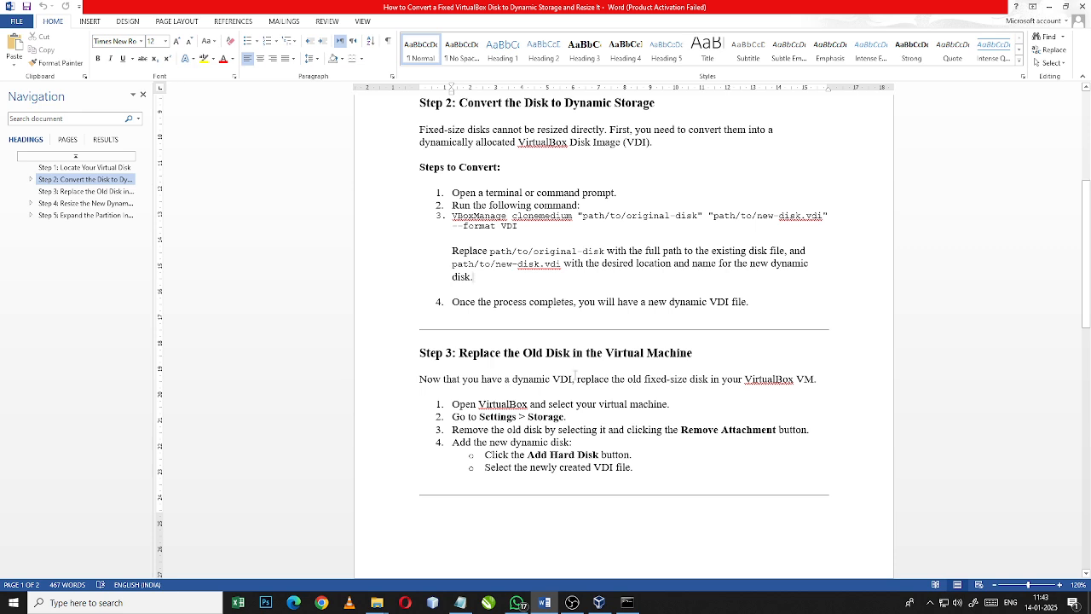
{"action": "left_click", "coordinate": [599, 601]}
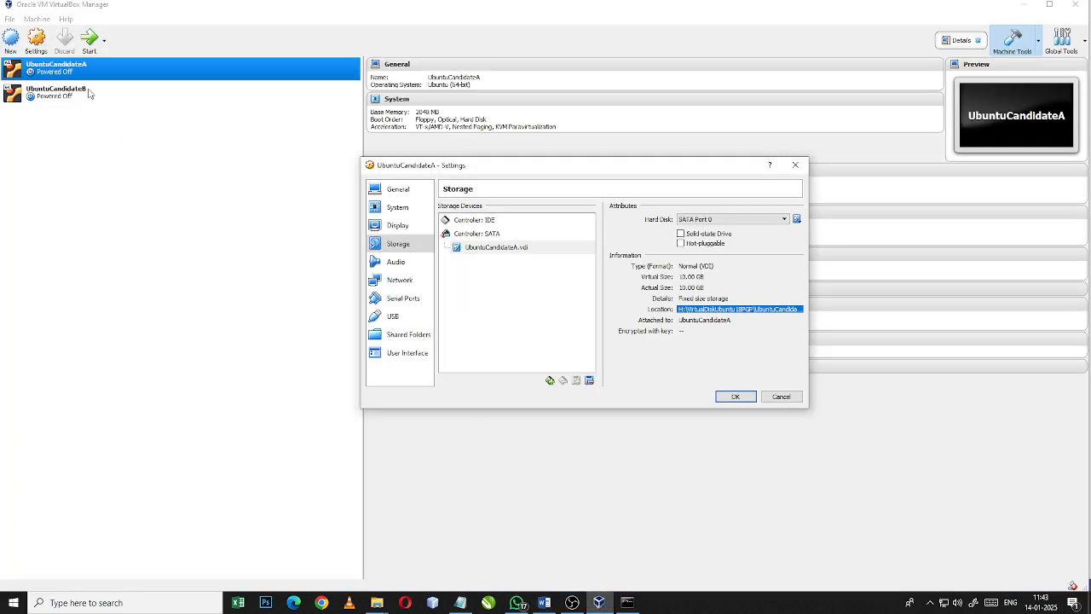
- Remove the UbuntuCandidateA.vdi attachment from the SATA controller in UbuntuCandidateA's storage settings
{"action": "left_click", "coordinate": [492, 253]}
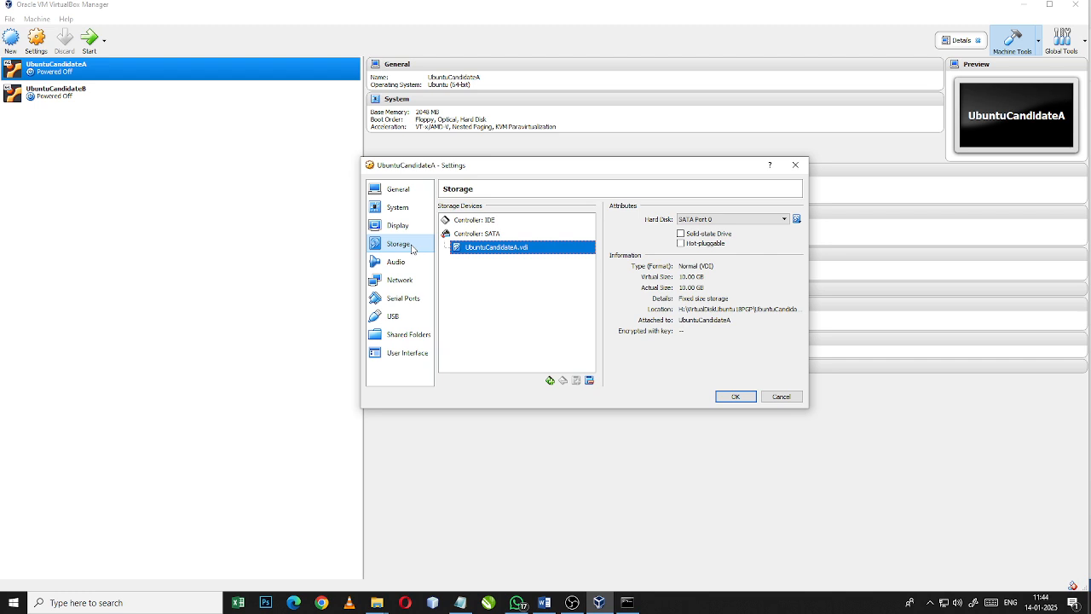
{"action": "mouse_move", "coordinate": [465, 254]}
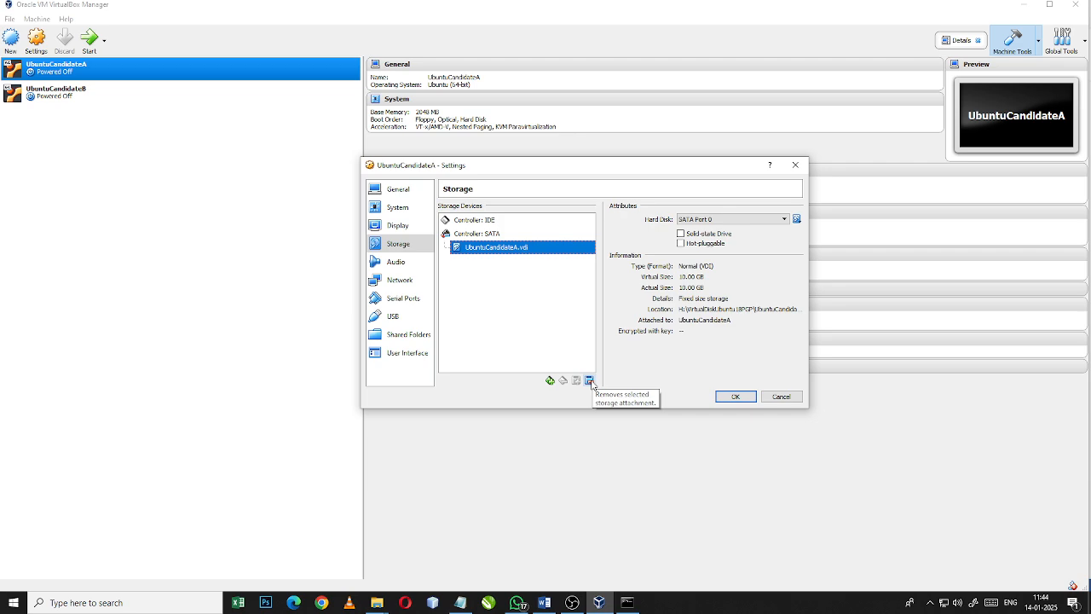
{"action": "left_click", "coordinate": [589, 382]}
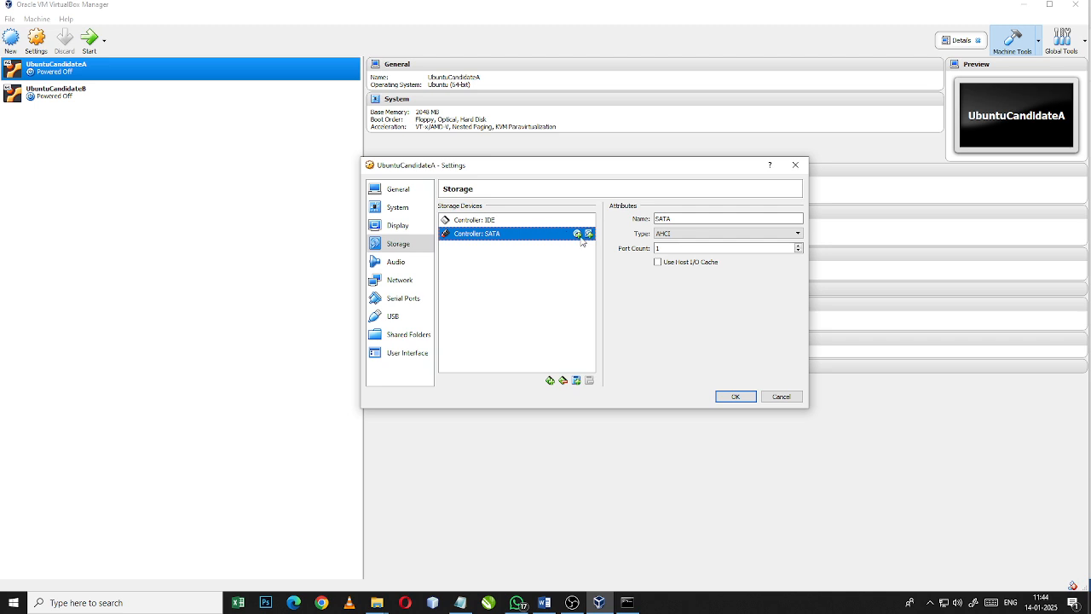
- Attach the existing disk UbuntuCandidateACopyYT.vdi to the SATA controller as a hard disk and save the machine settings
{"action": "left_click", "coordinate": [577, 381]}
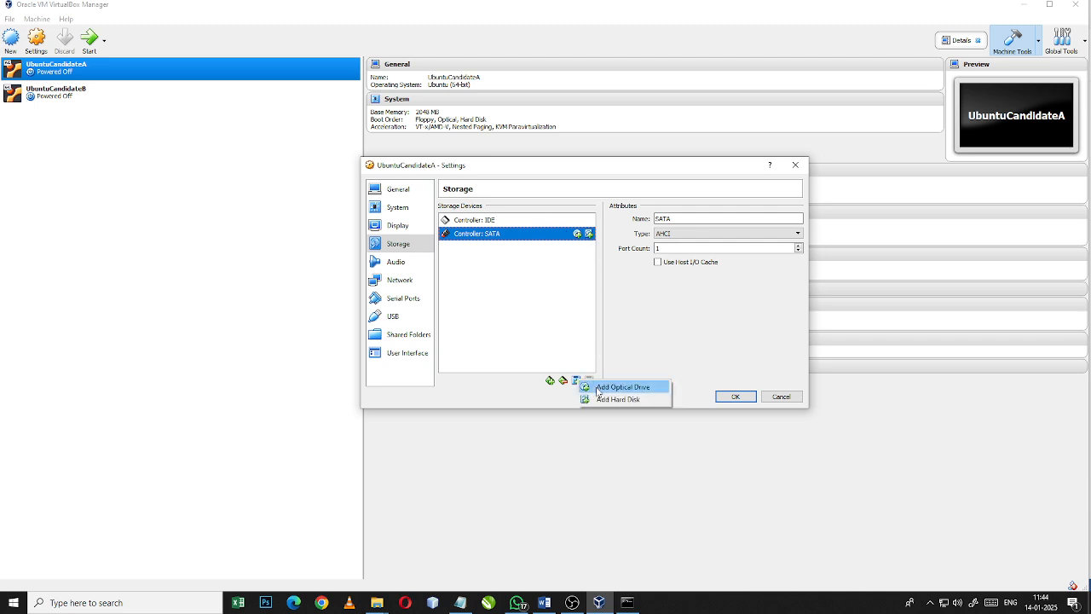
{"action": "left_click", "coordinate": [600, 399]}
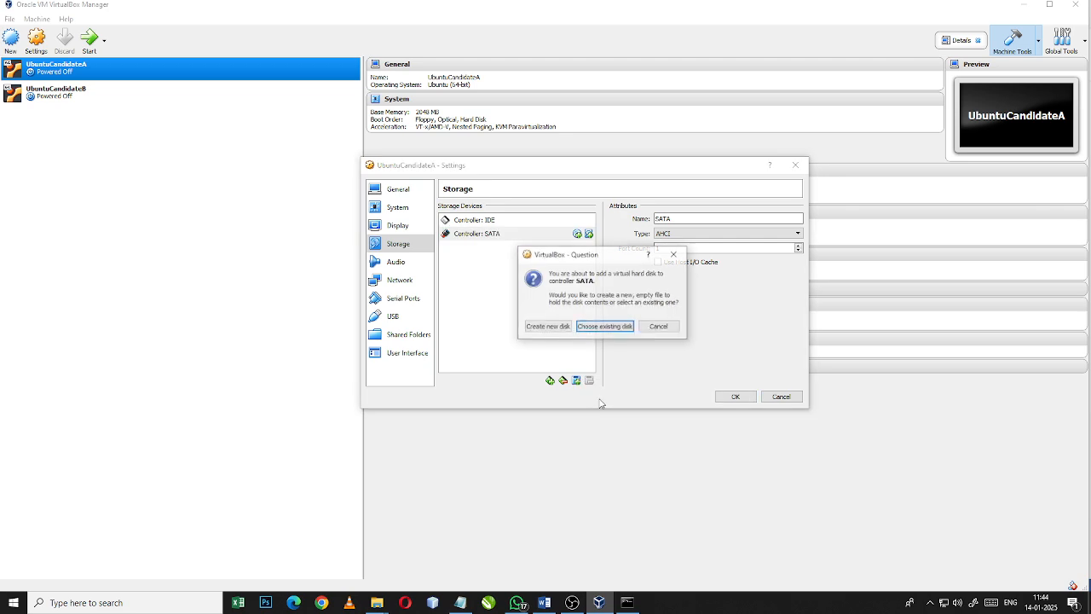
{"action": "left_click", "coordinate": [609, 329]}
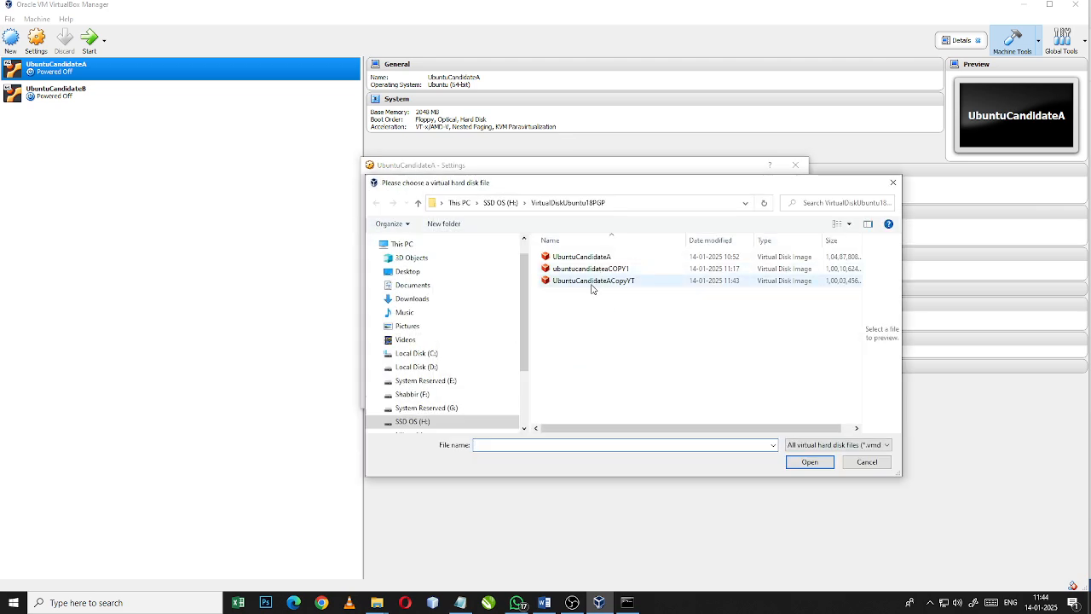
{"action": "left_click", "coordinate": [592, 289]}
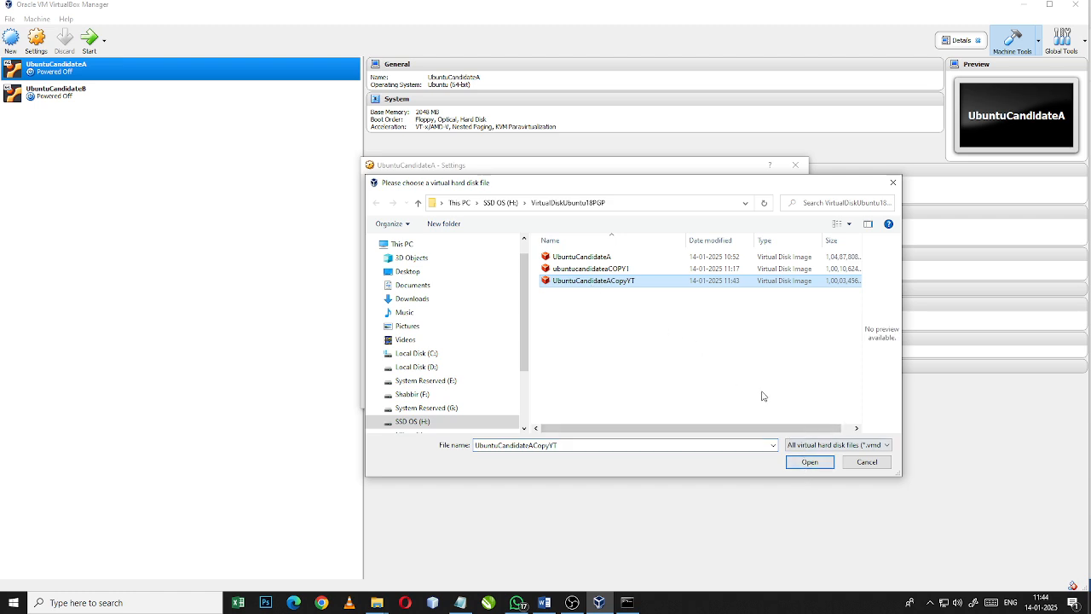
{"action": "left_click", "coordinate": [805, 464]}
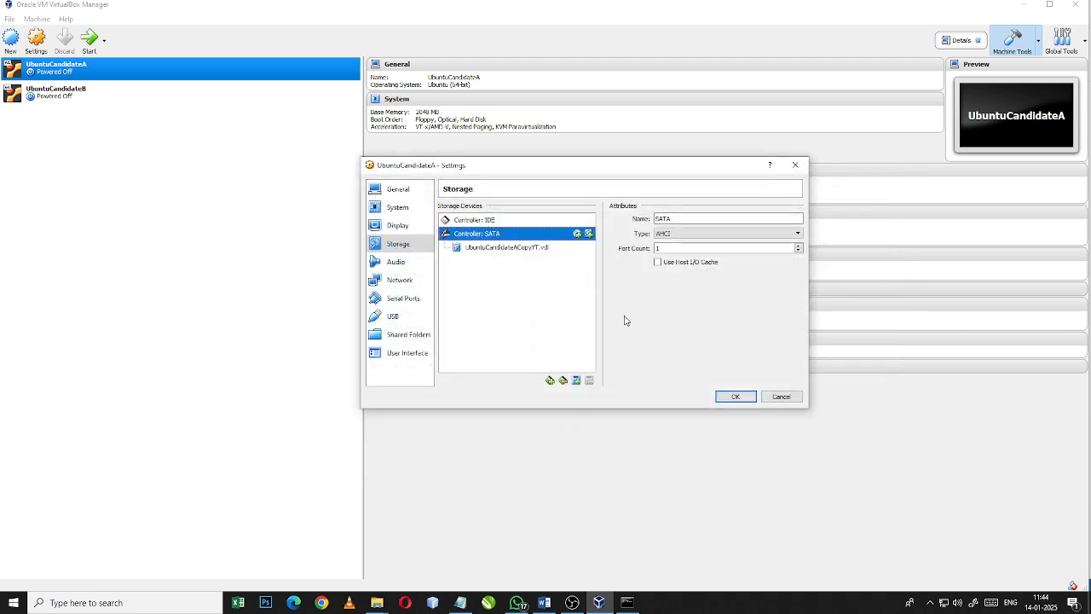
{"action": "left_click", "coordinate": [523, 248]}
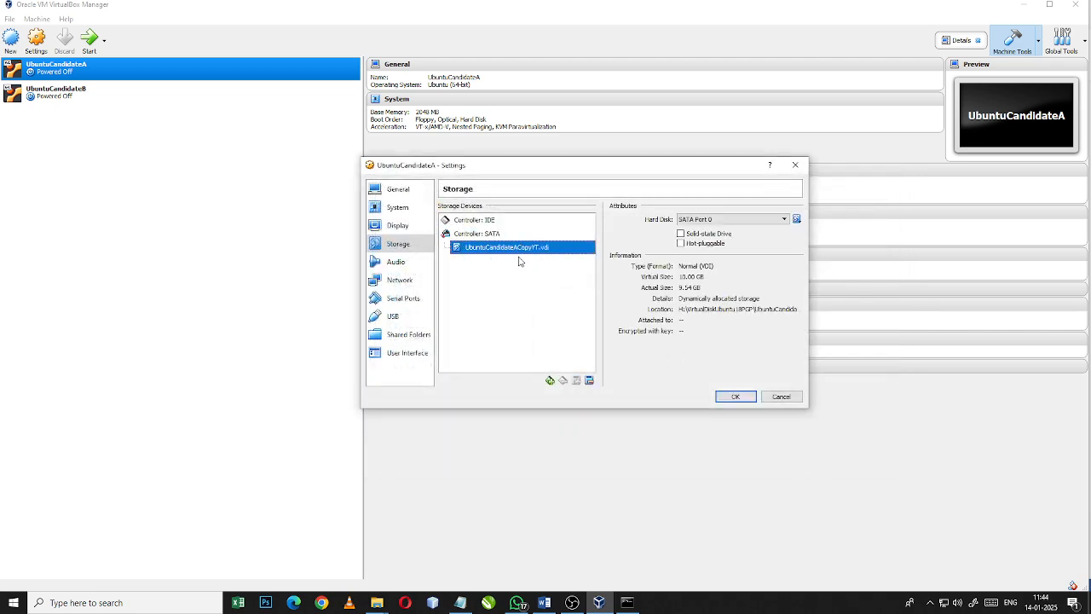
{"action": "left_click", "coordinate": [725, 400]}
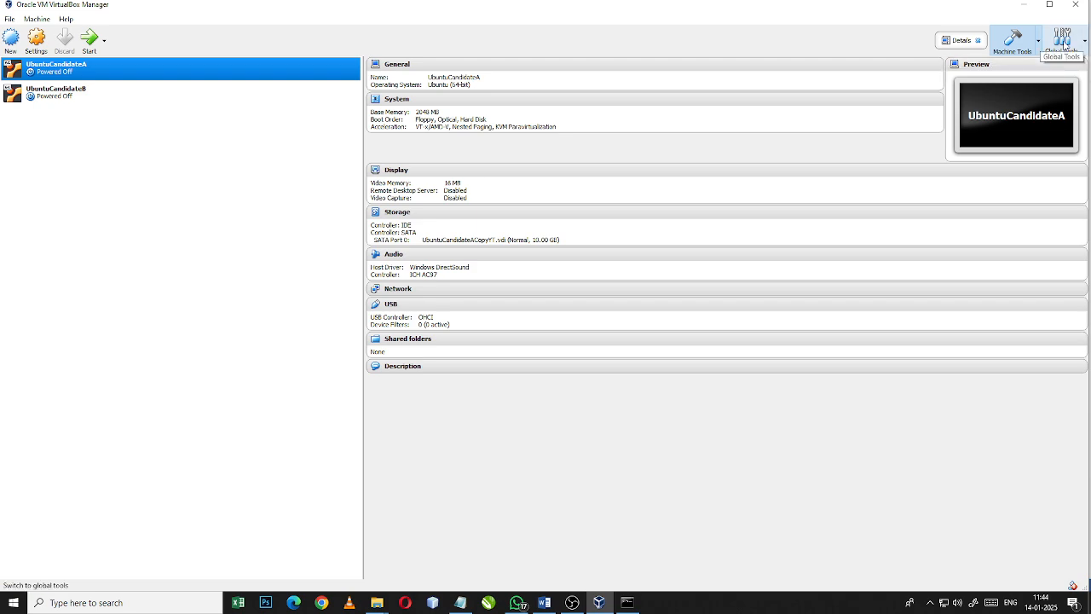
- Resize UbuntuCandidateACopyYT.vdi to 15.00 GB in the Virtual Media Manager, apply the change, and return to the machine details
{"action": "left_click", "coordinate": [1064, 45]}
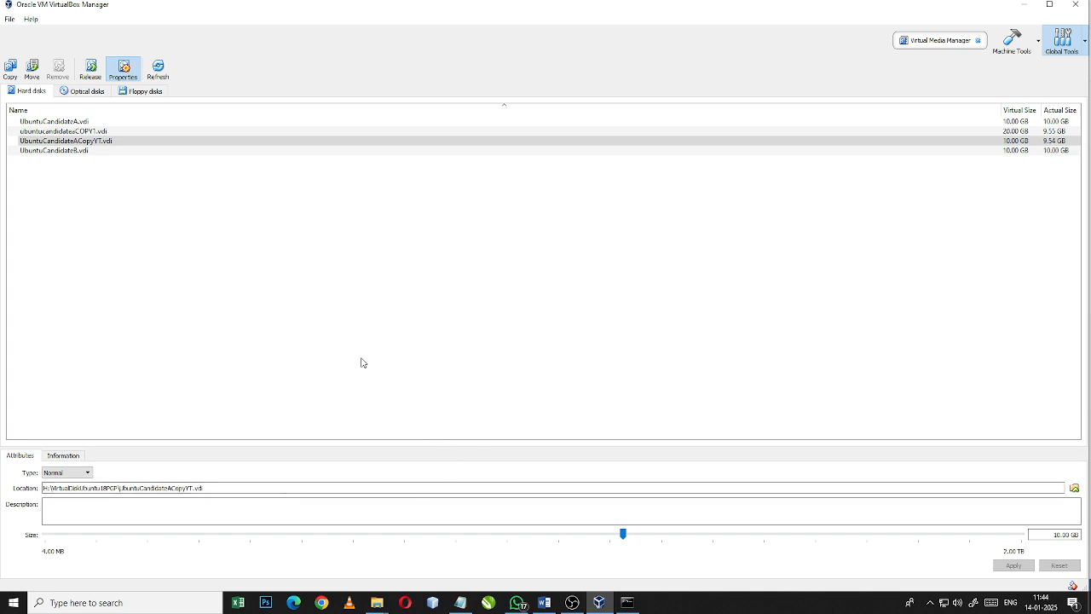
{"action": "left_click", "coordinate": [54, 141]}
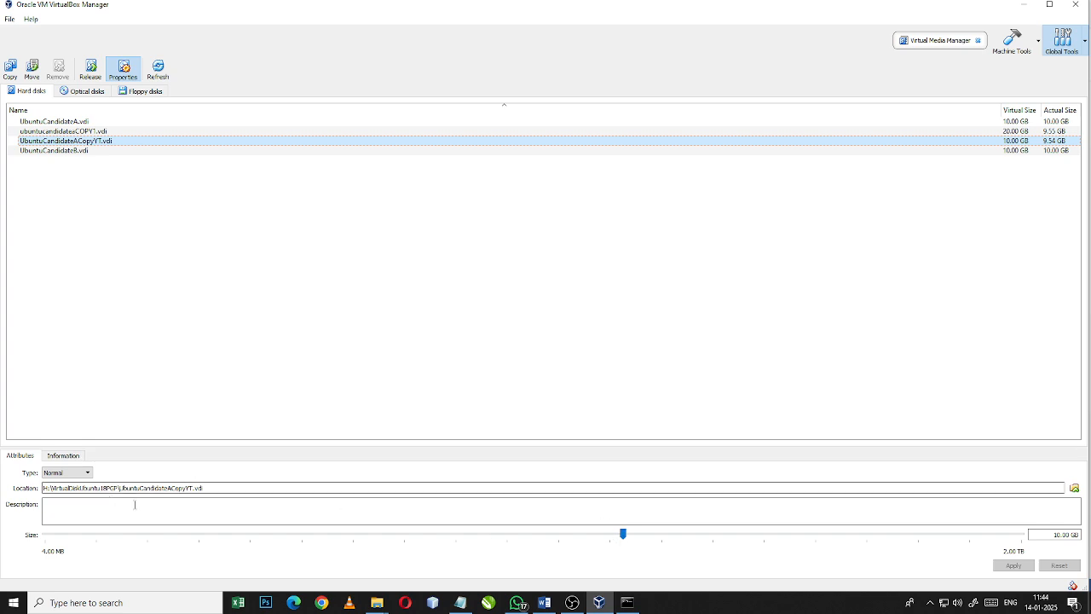
{"action": "left_click_drag", "start_coordinate": [205, 490], "coordinate": [24, 492]}
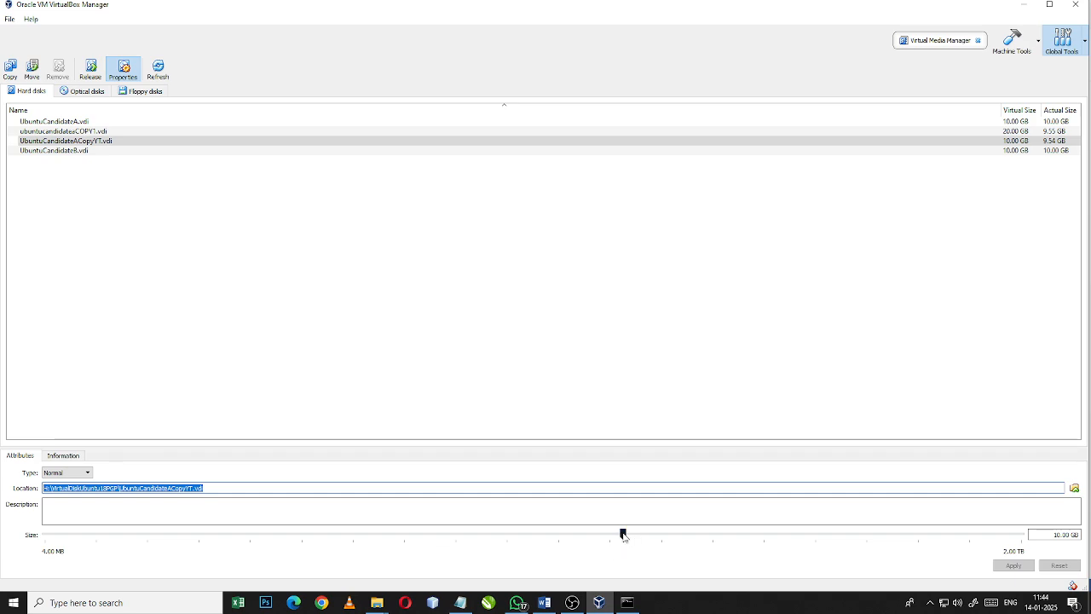
{"action": "left_click", "coordinate": [623, 534]}
{"action": "left_click_drag", "start_coordinate": [624, 534], "coordinate": [656, 536]}
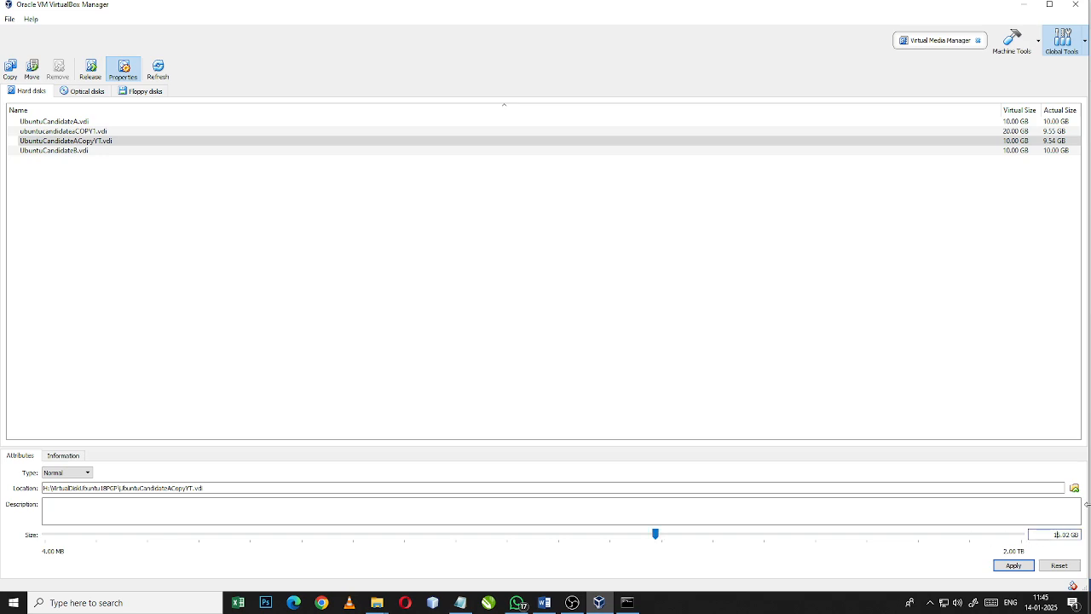
{"action": "key", "text": "BackSpace"}
{"action": "type", "text": "0"}
{"action": "left_click", "coordinate": [1021, 566]}
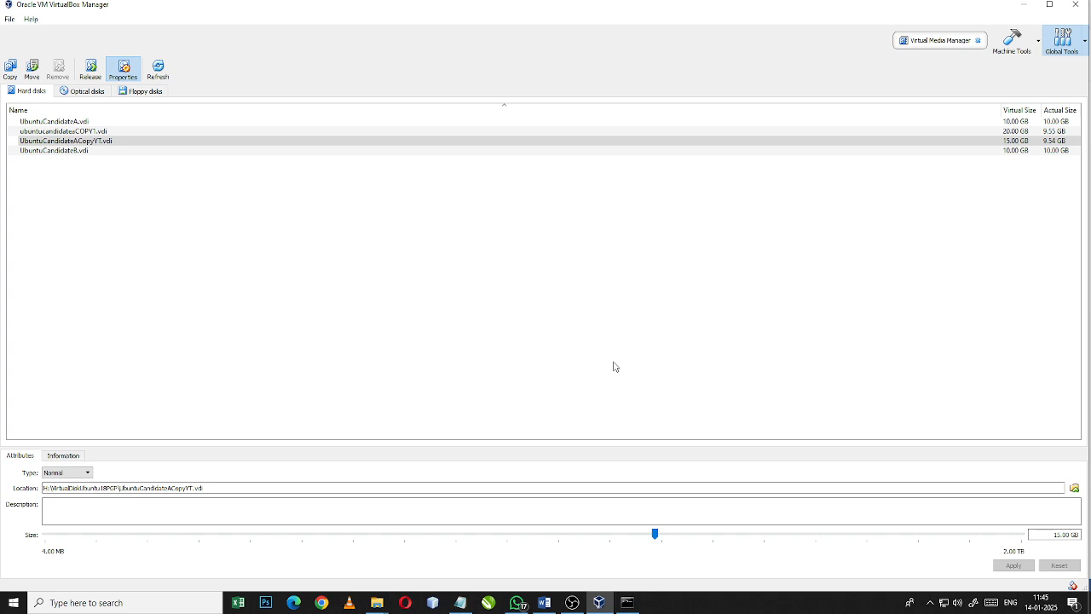
{"action": "left_click", "coordinate": [1010, 43]}
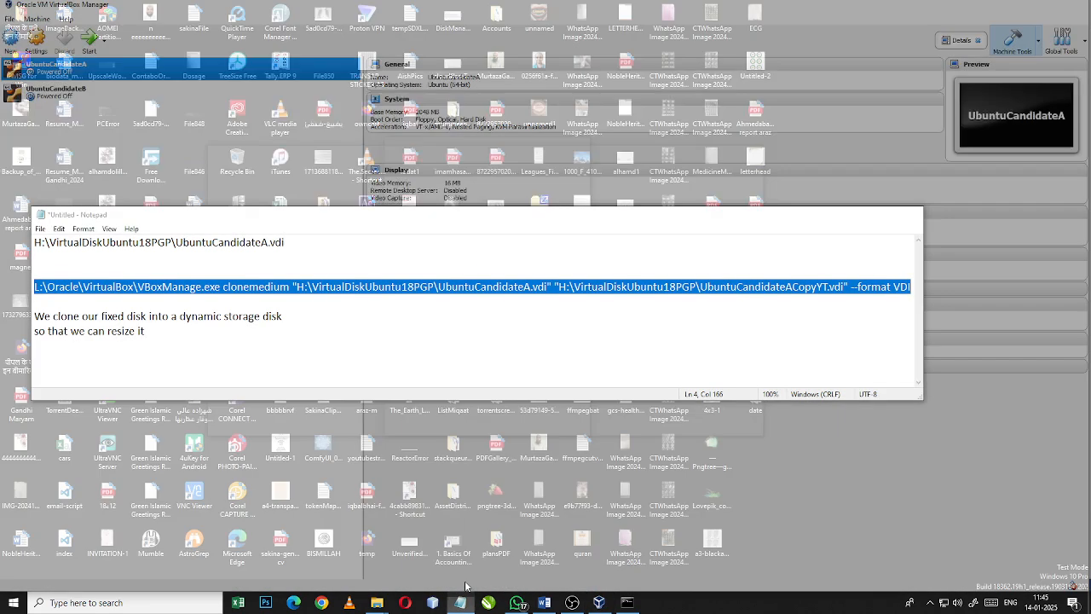
- Switch to the Word guide and read Step 4 on resizing the dynamic disk and Step 5 on expanding the partition with GParted
{"action": "left_click", "coordinate": [465, 587]}
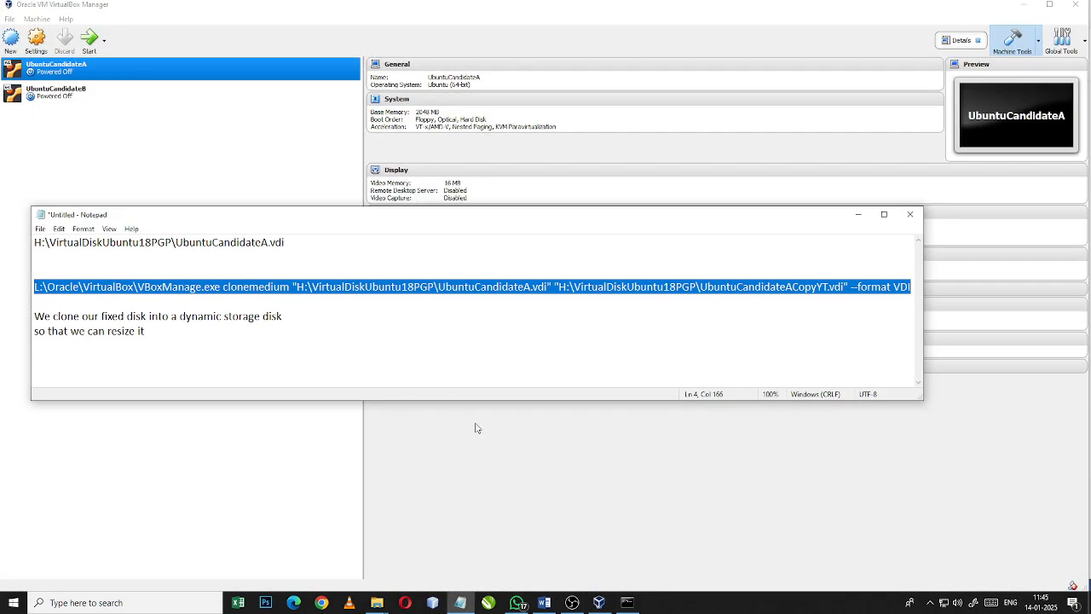
{"action": "left_click", "coordinate": [548, 601]}
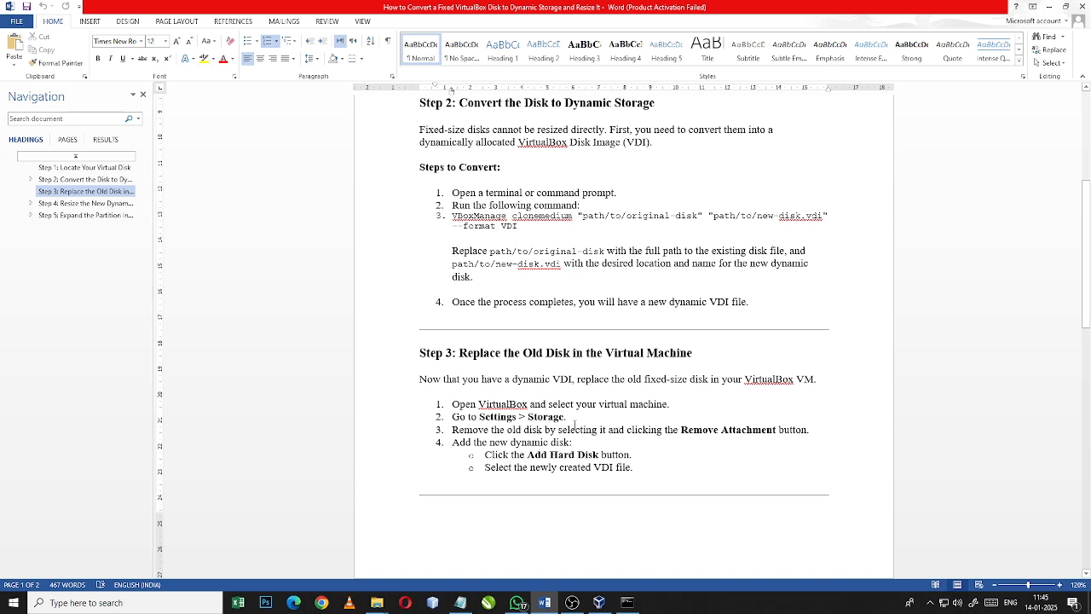
{"action": "scroll", "coordinate": [575, 424], "scroll_direction": "down", "scroll_amount": 1}
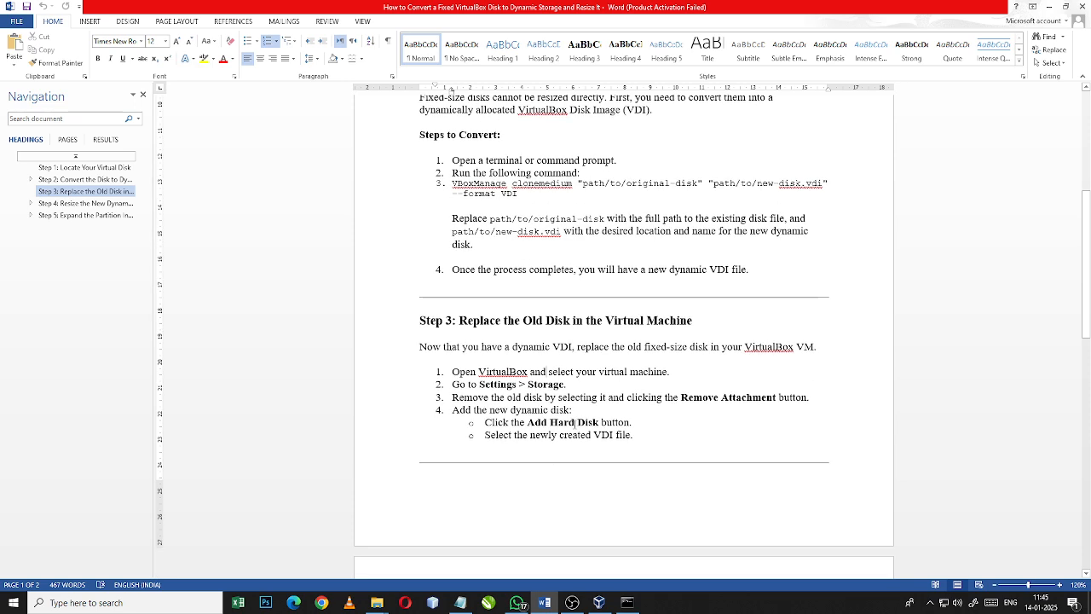
{"action": "scroll", "coordinate": [575, 422], "scroll_direction": "down", "scroll_amount": 7}
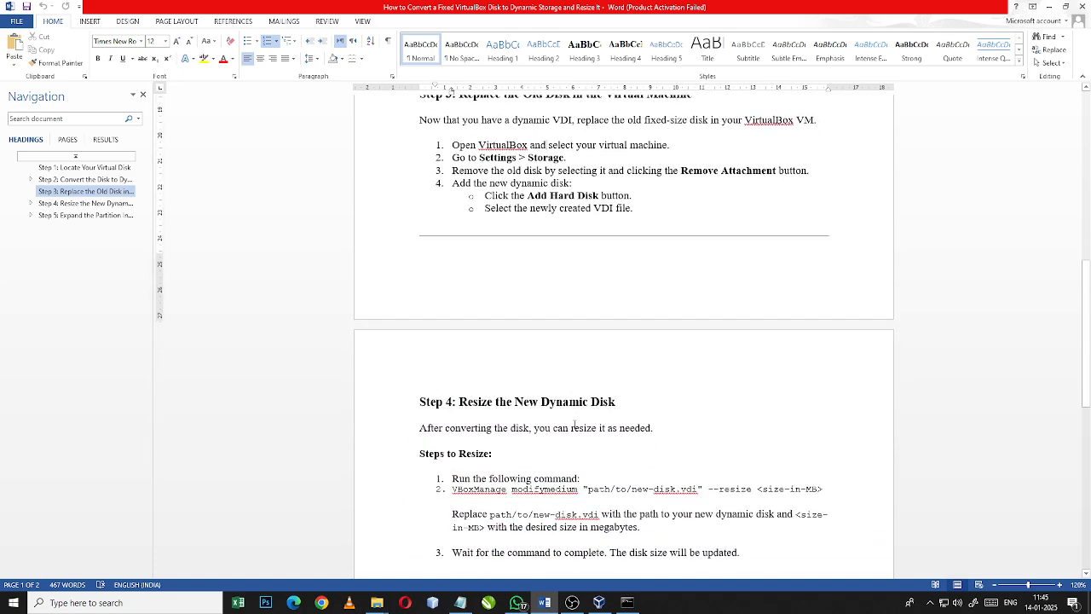
{"action": "scroll", "coordinate": [575, 423], "scroll_direction": "down", "scroll_amount": 2}
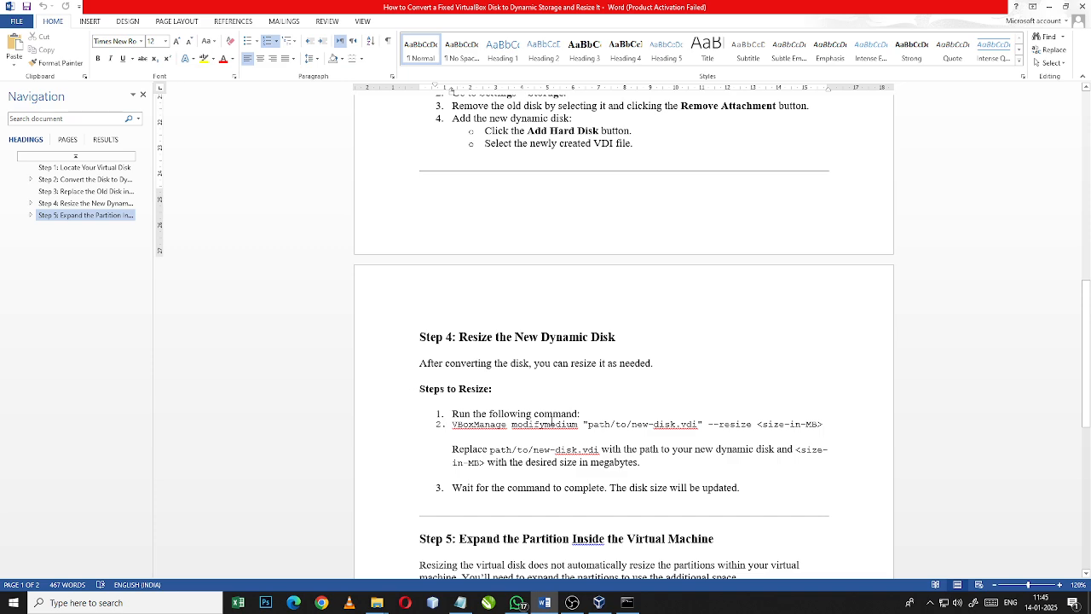
{"action": "scroll", "coordinate": [541, 400], "scroll_direction": "down", "scroll_amount": 2}
{"action": "scroll", "coordinate": [537, 411], "scroll_direction": "down", "scroll_amount": 1}
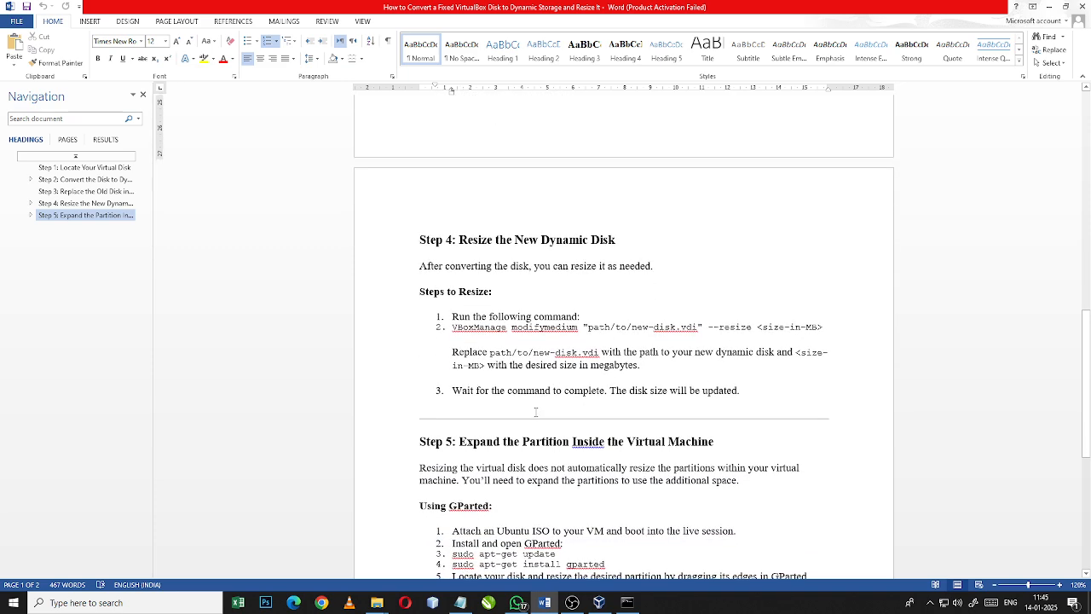
{"action": "scroll", "coordinate": [536, 412], "scroll_direction": "down", "scroll_amount": 2}
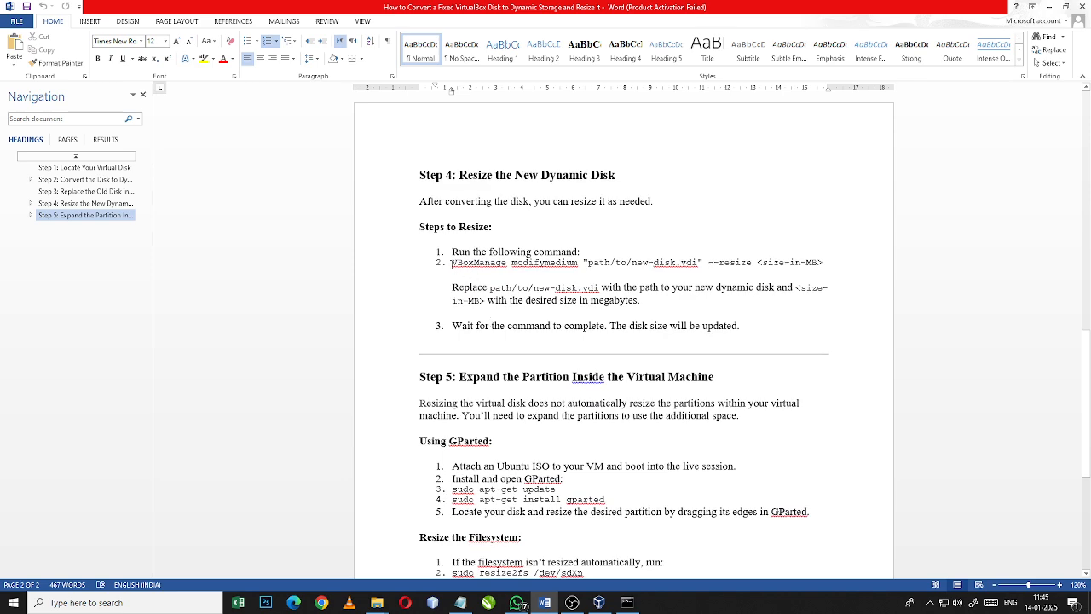
{"action": "left_click_drag", "start_coordinate": [452, 262], "coordinate": [833, 261]}
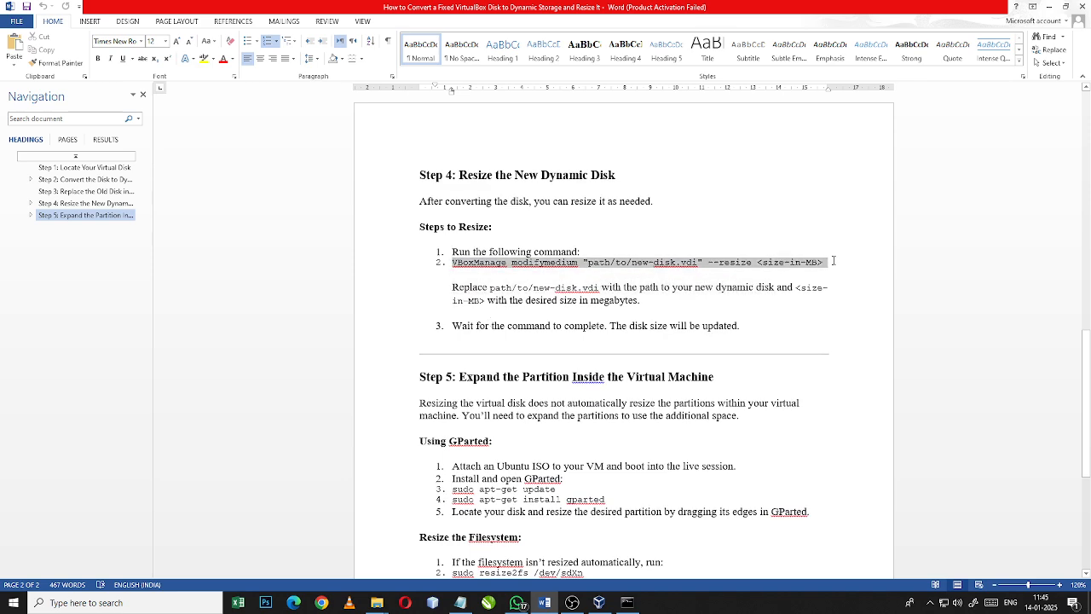
{"action": "left_click", "coordinate": [613, 337]}
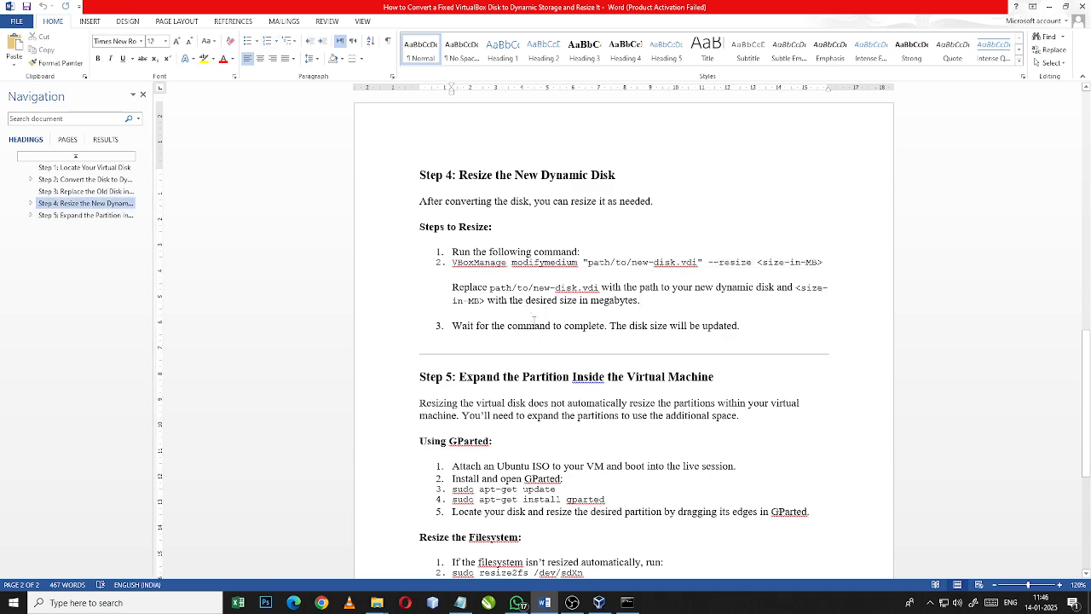
{"action": "scroll", "coordinate": [534, 318], "scroll_direction": "down", "scroll_amount": 2}
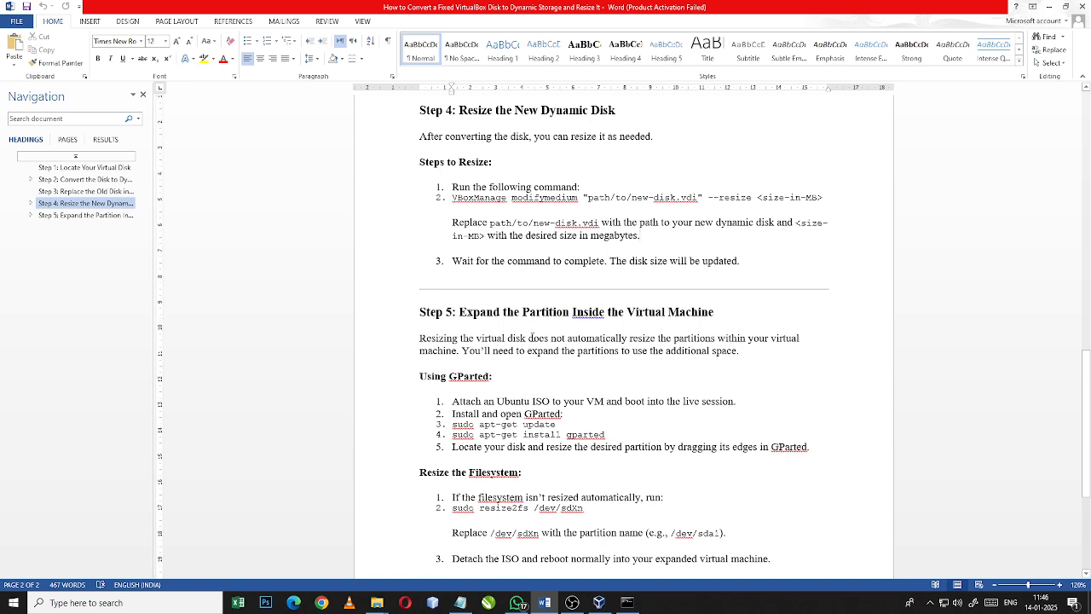
{"action": "scroll", "coordinate": [532, 336], "scroll_direction": "down", "scroll_amount": 1}
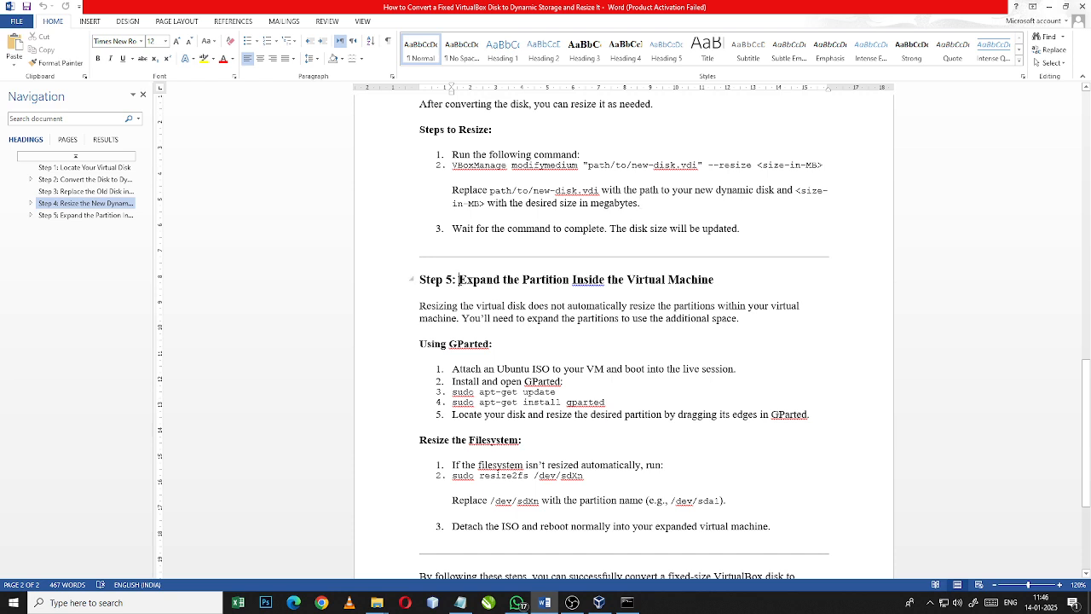
{"action": "left_click_drag", "start_coordinate": [458, 279], "coordinate": [719, 287]}
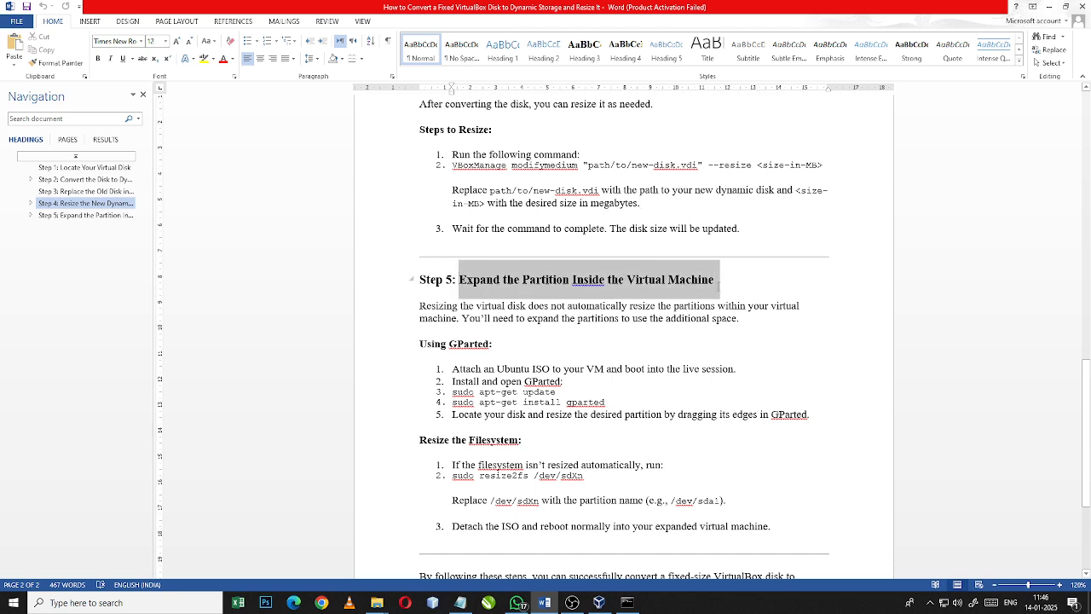
{"action": "left_click", "coordinate": [646, 335]}
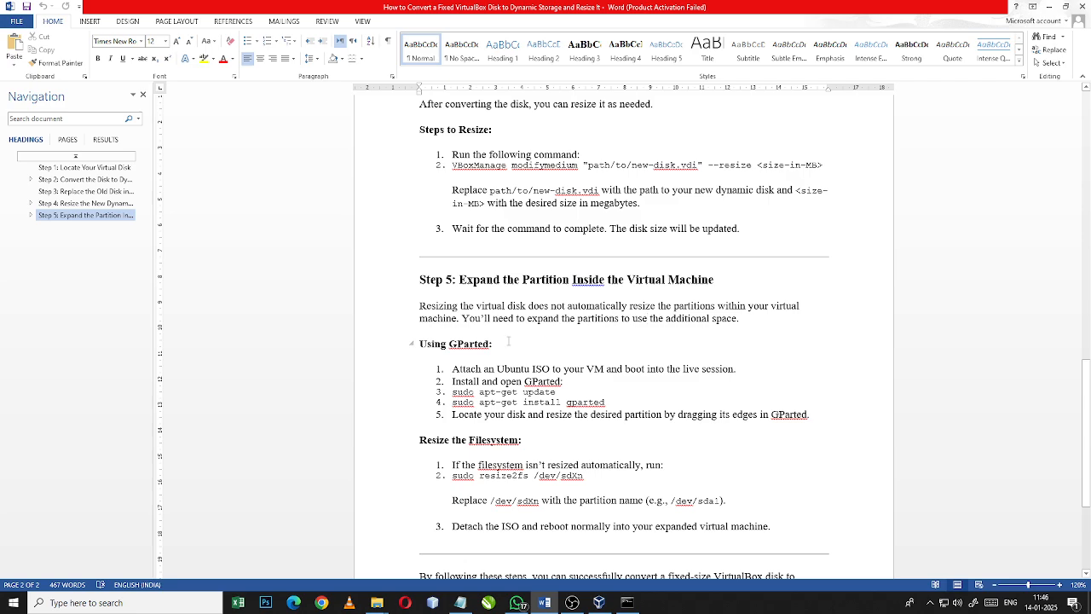
- Switch back to VirtualBox and open UbuntuCandidateA's storage settings
{"action": "left_click", "coordinate": [600, 602]}
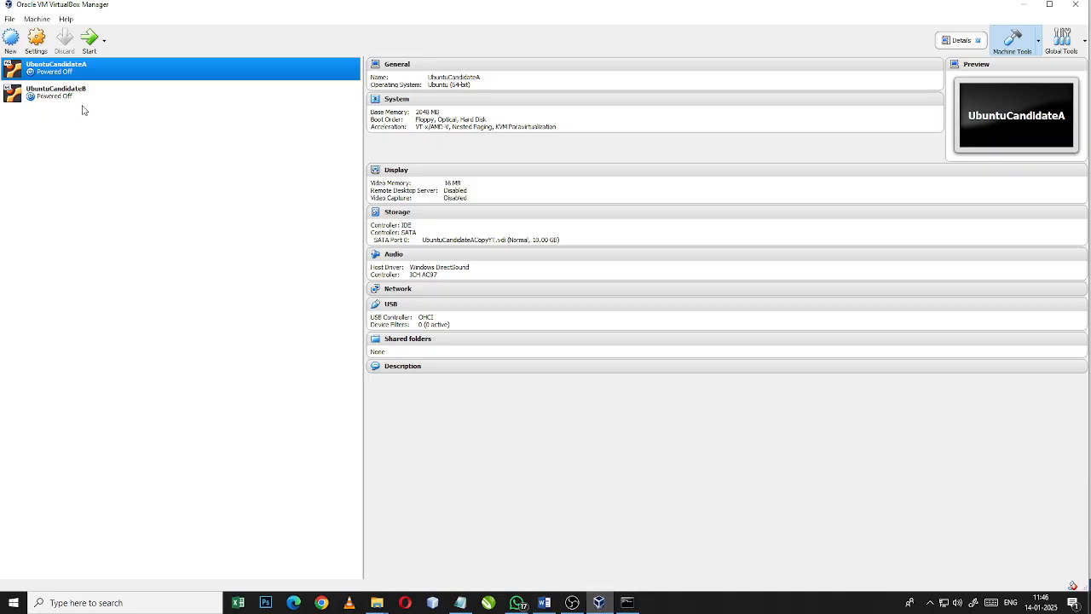
{"action": "right_click", "coordinate": [61, 73]}
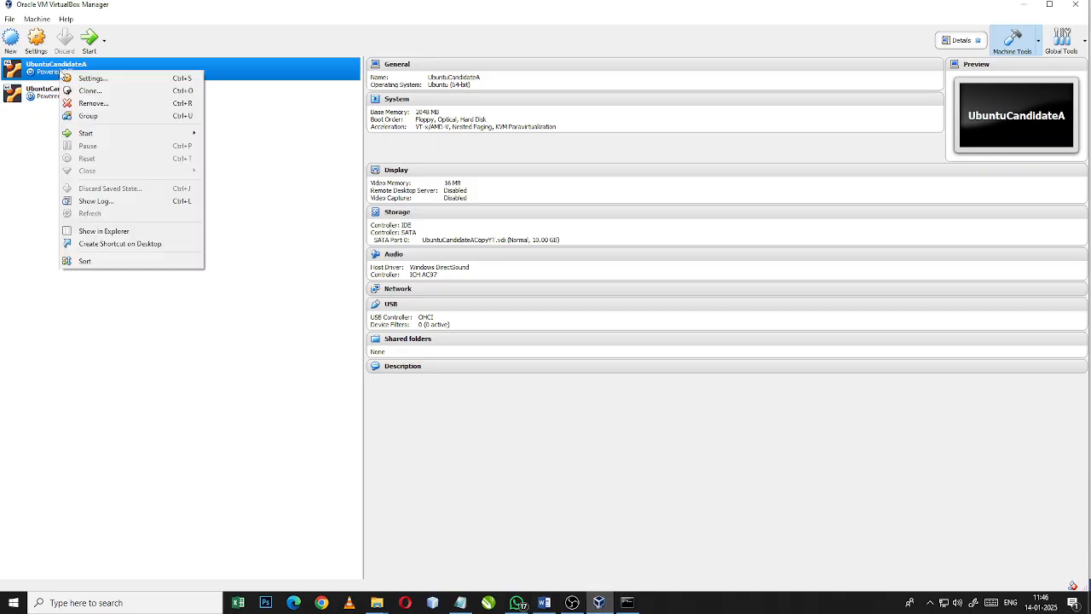
{"action": "left_click", "coordinate": [106, 83]}
{"action": "left_click", "coordinate": [401, 246]}
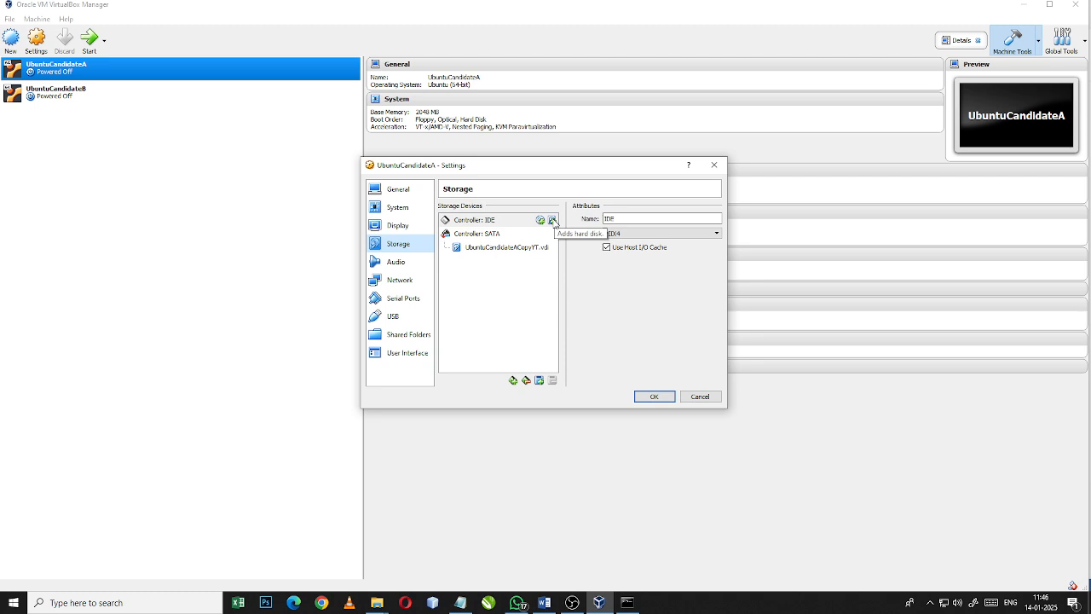
{"action": "left_click", "coordinate": [552, 221]}
{"action": "left_click", "coordinate": [567, 326]}
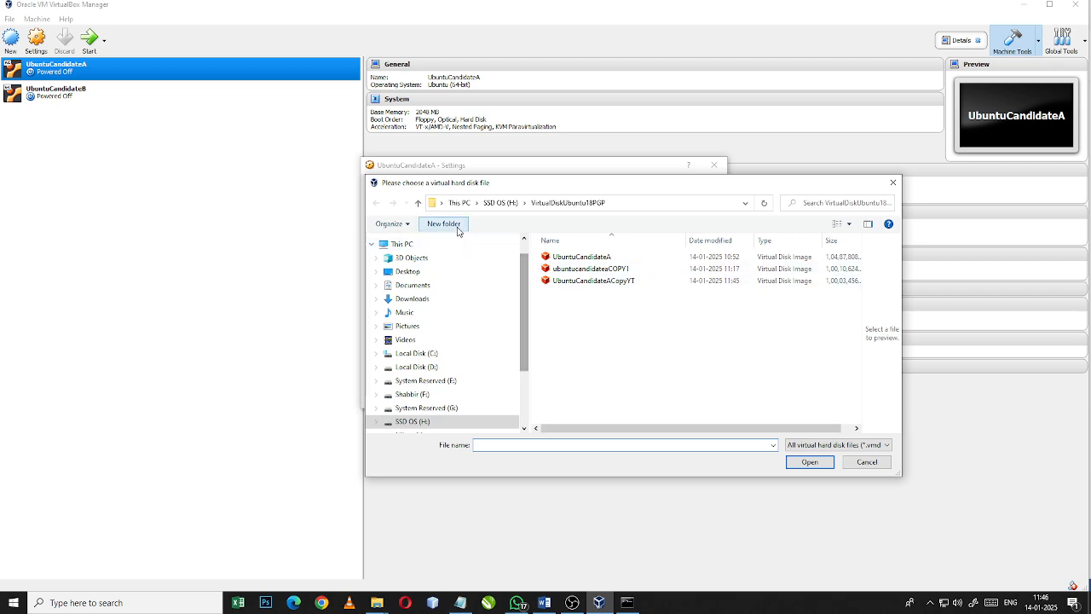
{"action": "left_click", "coordinate": [417, 203]}
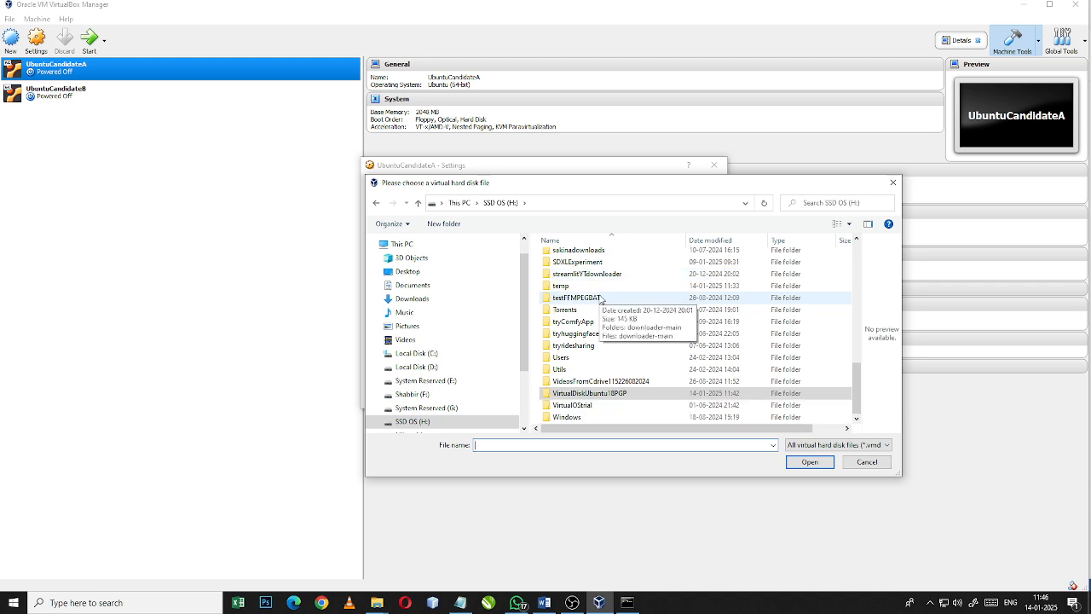
{"action": "left_click", "coordinate": [866, 462]}
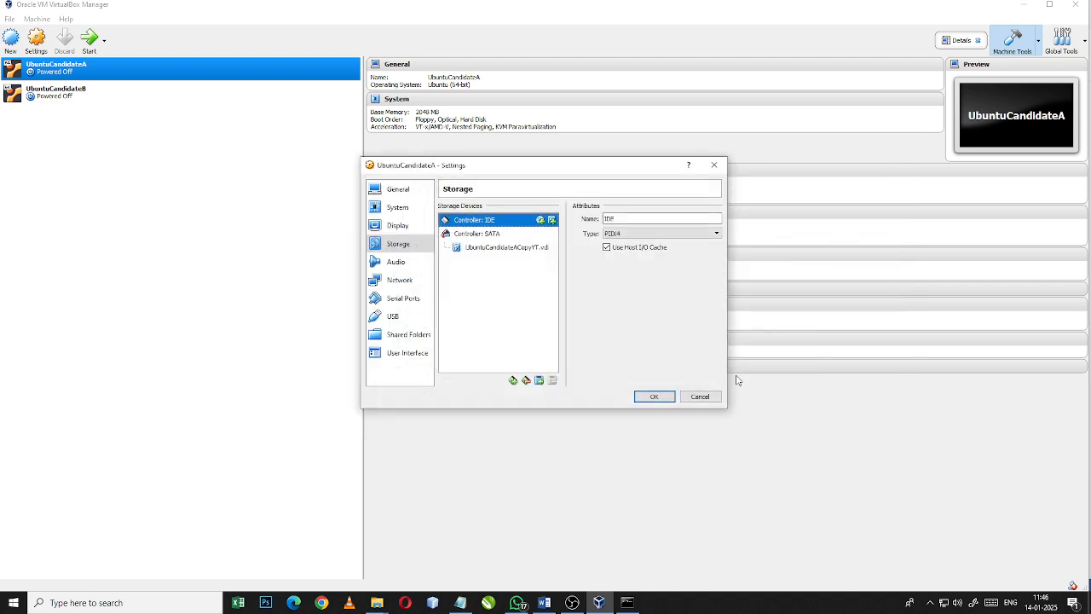
- Add an optical drive to the IDE controller with the ubuntu-18.04.6-desktop-amd64 disc image from the H: drive
{"action": "left_click", "coordinate": [540, 219]}
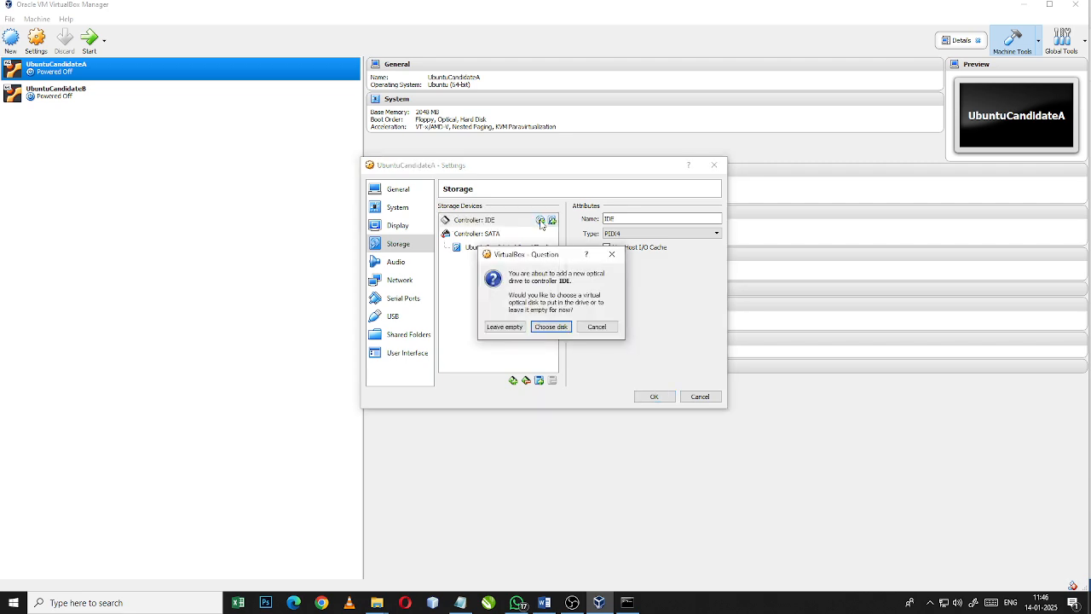
{"action": "left_click", "coordinate": [594, 324]}
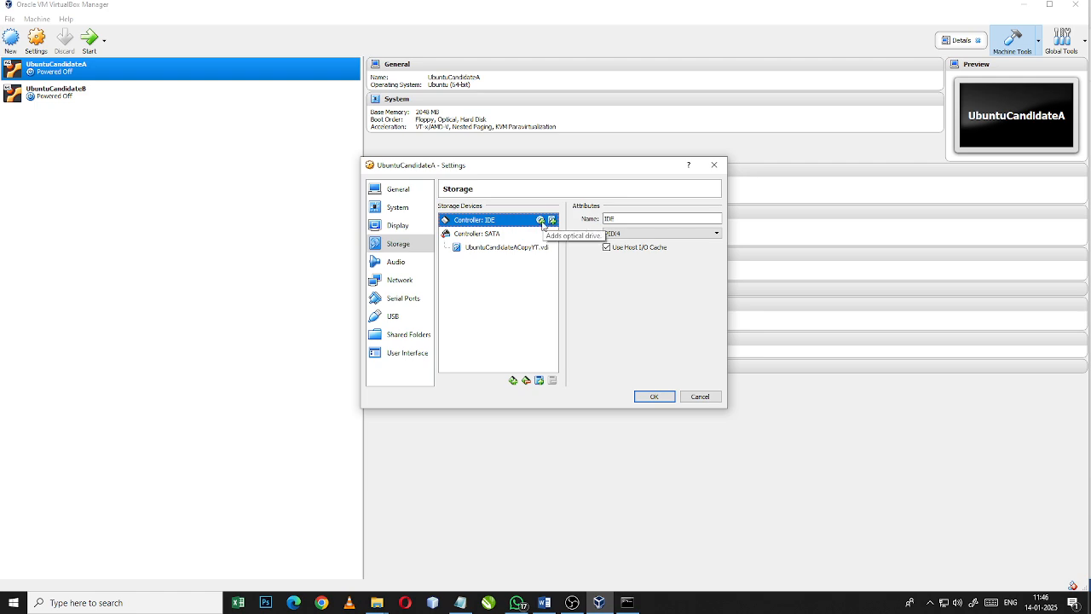
{"action": "left_click", "coordinate": [541, 220]}
{"action": "left_click", "coordinate": [560, 329]}
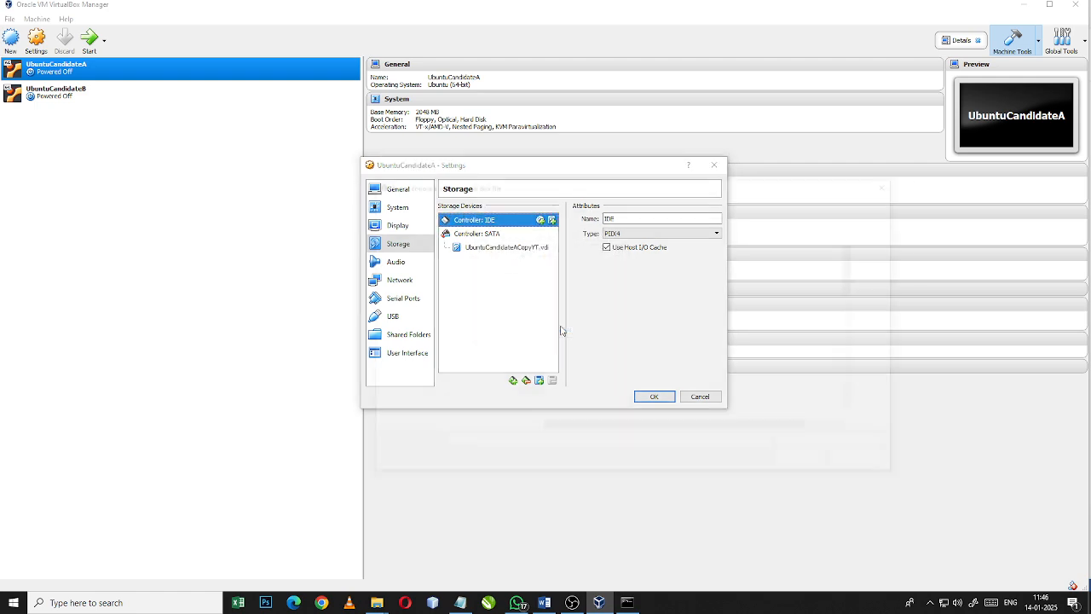
{"action": "scroll", "coordinate": [587, 334], "scroll_direction": "down", "scroll_amount": 8}
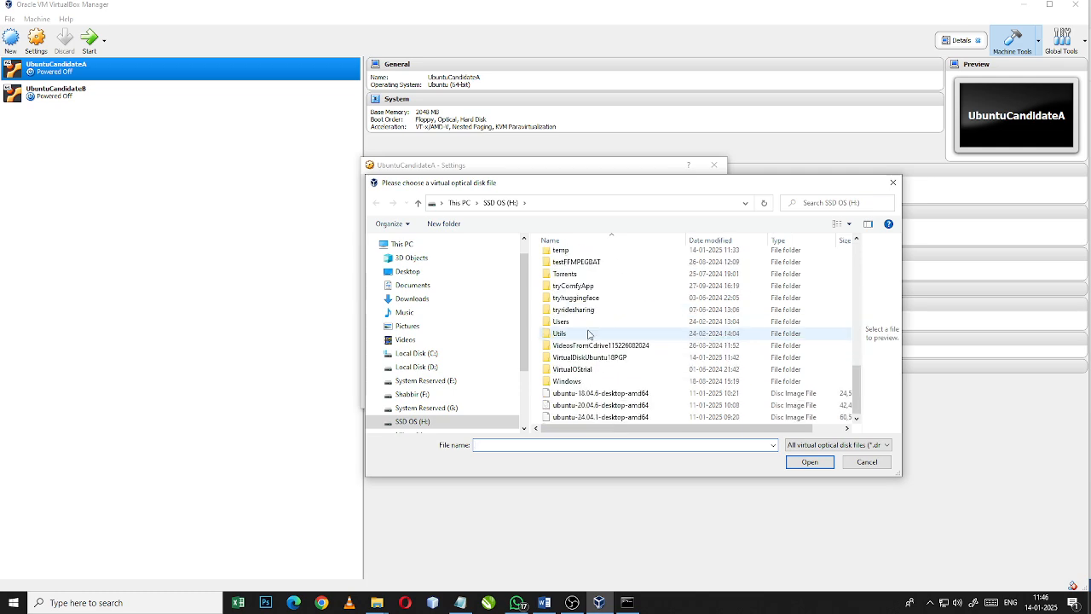
{"action": "left_click", "coordinate": [593, 393]}
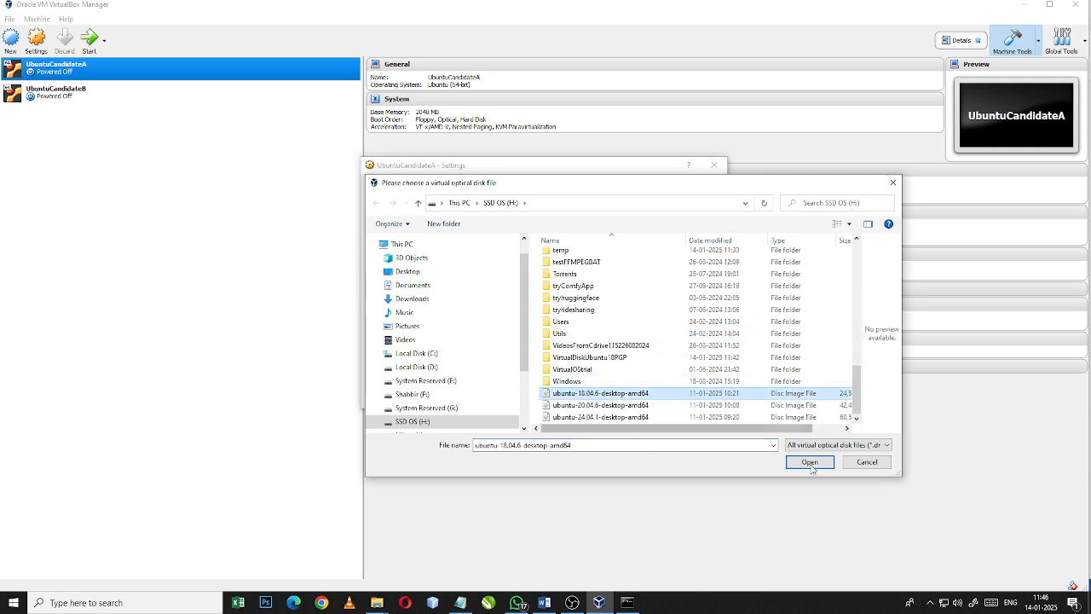
{"action": "mouse_move", "coordinate": [646, 433]}
{"action": "left_mouse_down"}
{"action": "mouse_move", "coordinate": [687, 436]}
{"action": "mouse_move", "coordinate": [658, 437]}
{"action": "left_mouse_up"}
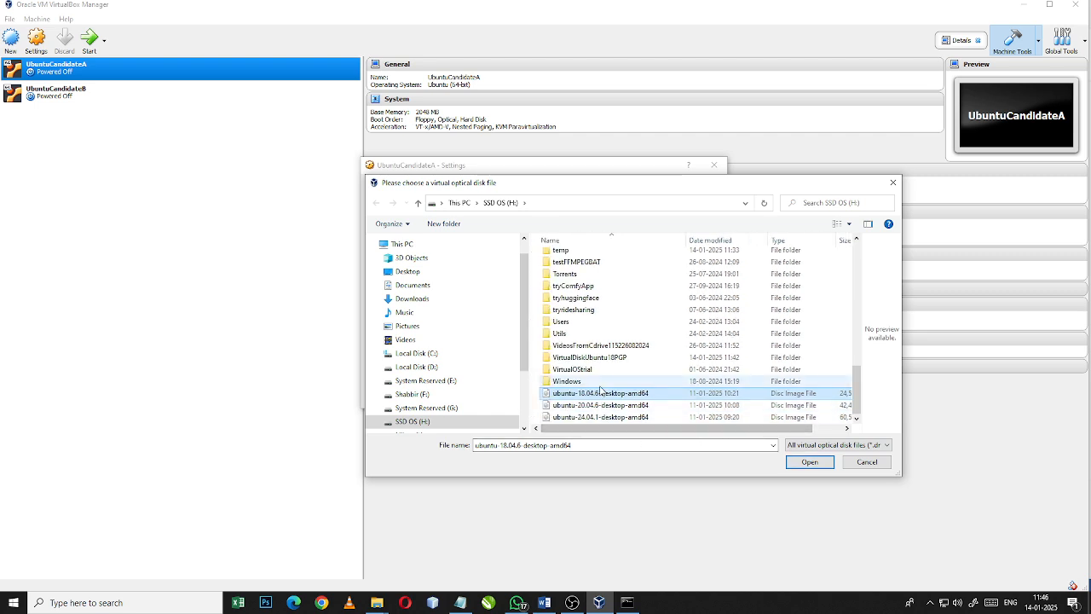
{"action": "left_click", "coordinate": [799, 465]}
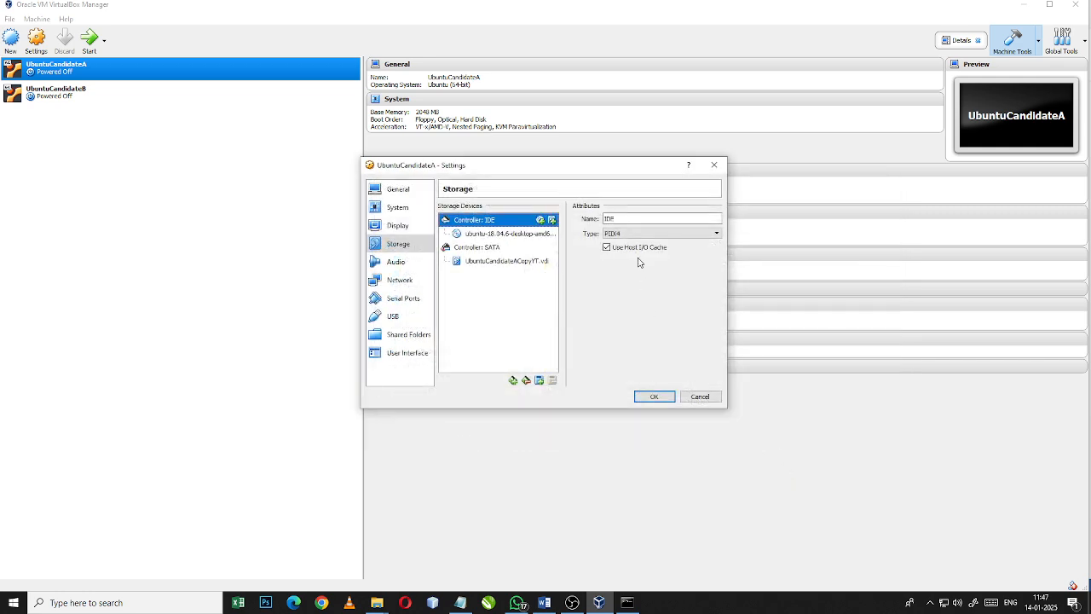
- Enable Live CD/DVD for the Ubuntu 18.04.6 optical drive and save the machine settings
{"action": "left_click", "coordinate": [497, 234]}
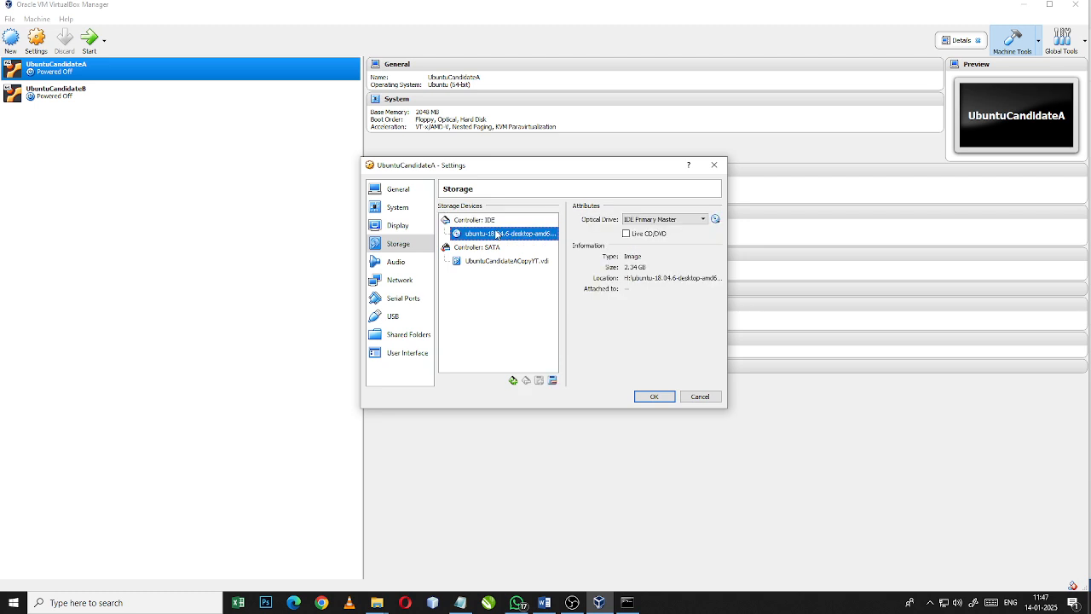
{"action": "left_click", "coordinate": [634, 236]}
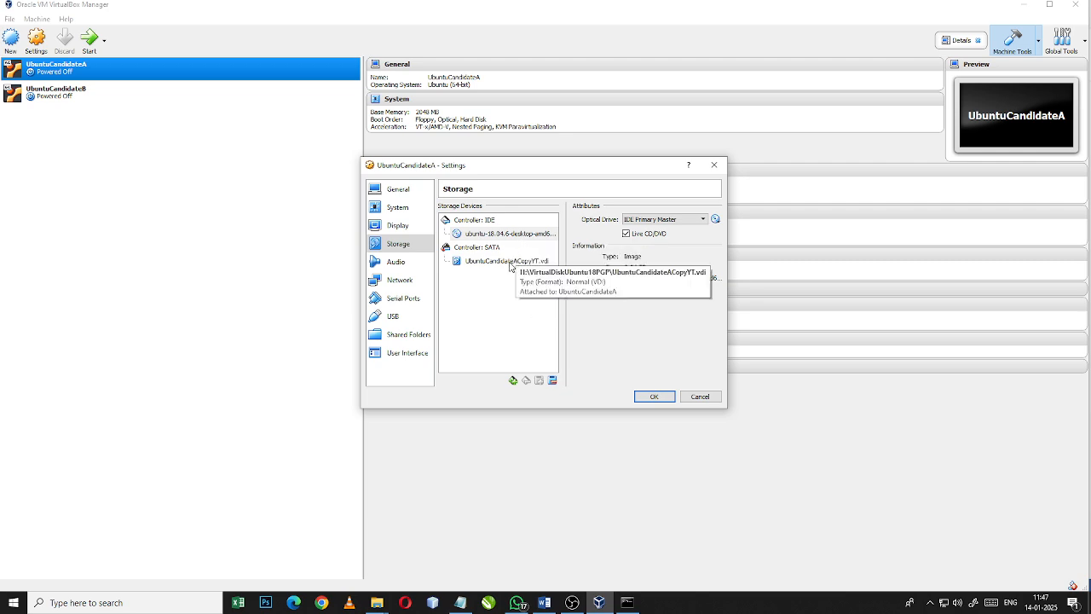
{"action": "left_click", "coordinate": [653, 396]}
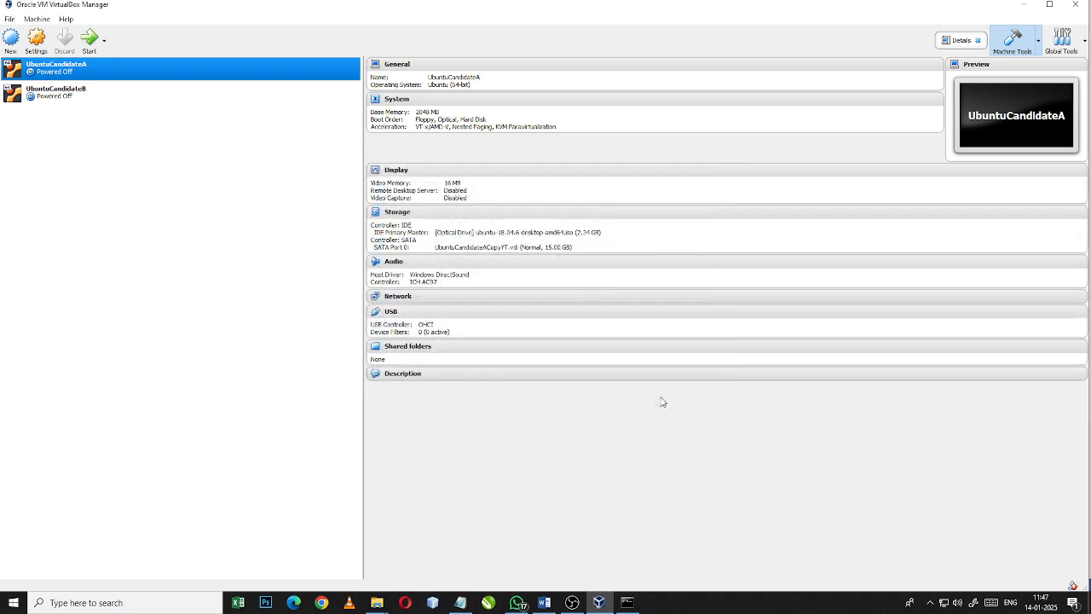
- Start UbuntuCandidateA and dismiss the keyboard capture and mouse integration notices
{"action": "left_click", "coordinate": [90, 47]}
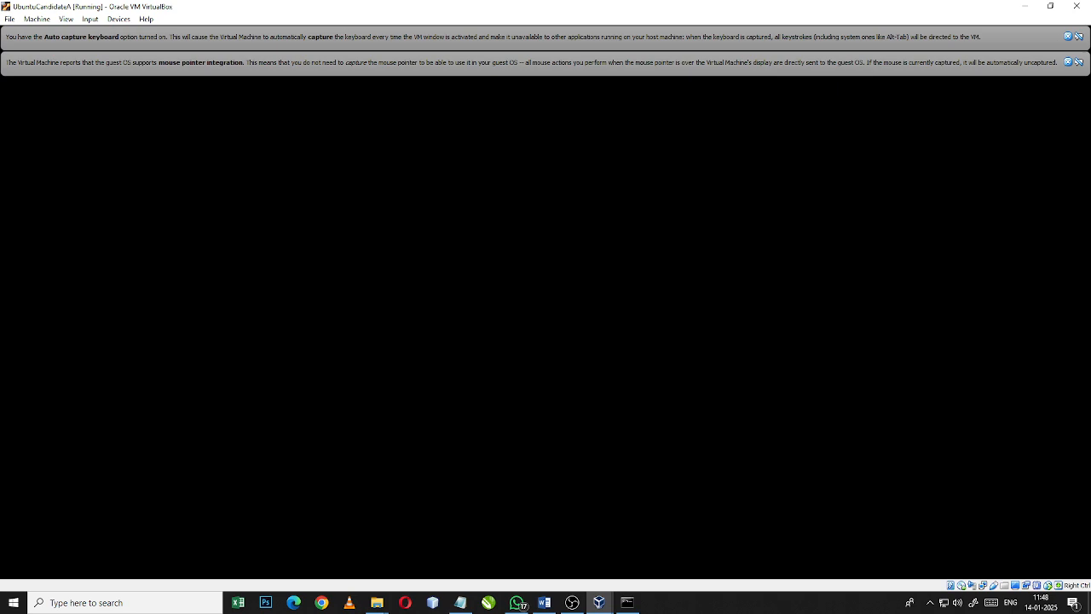
{"action": "left_click", "coordinate": [1068, 61]}
{"action": "left_click", "coordinate": [1067, 35]}
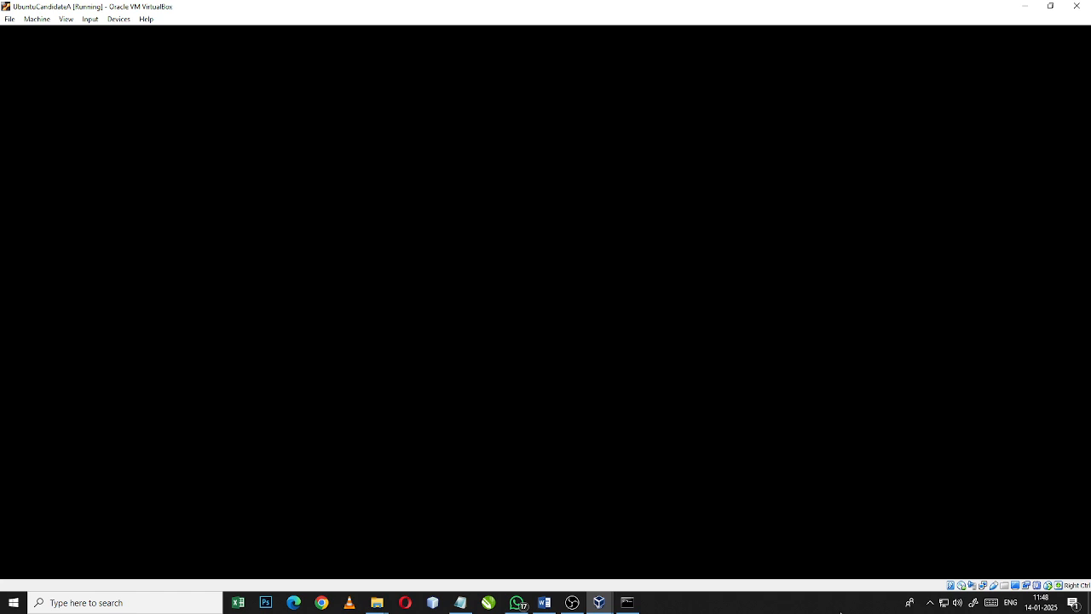
{"action": "left_click", "coordinate": [930, 602]}
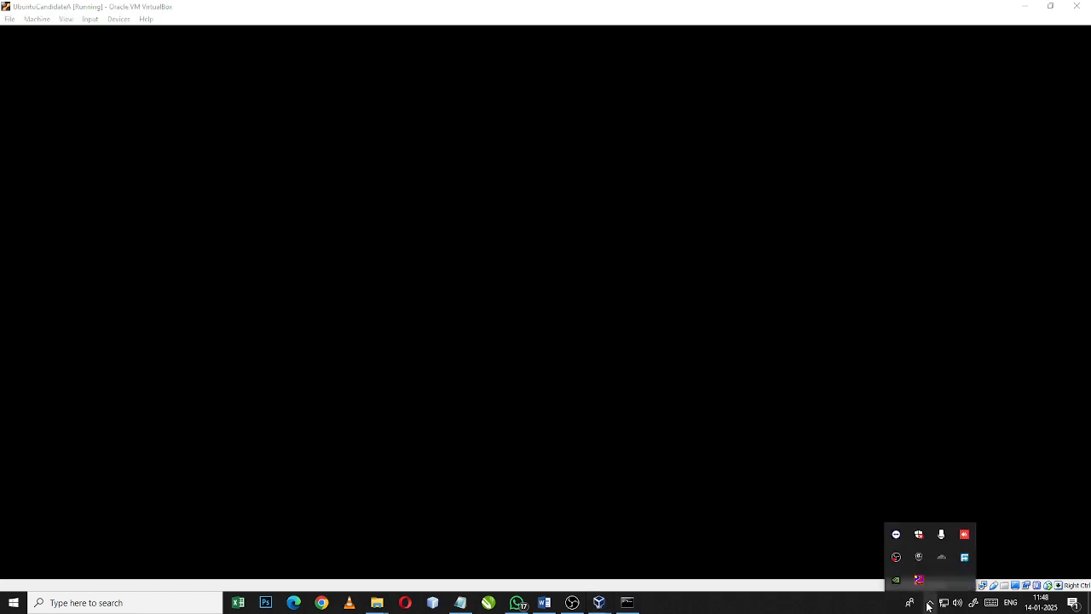
{"action": "right_click", "coordinate": [902, 558]}
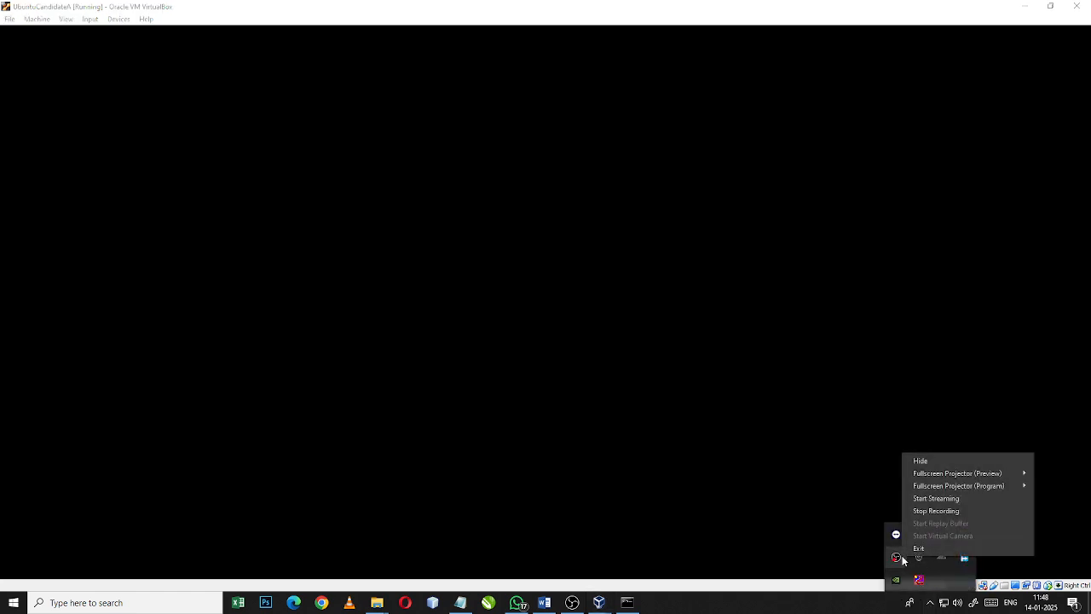
{"action": "left_click", "coordinate": [826, 612]}
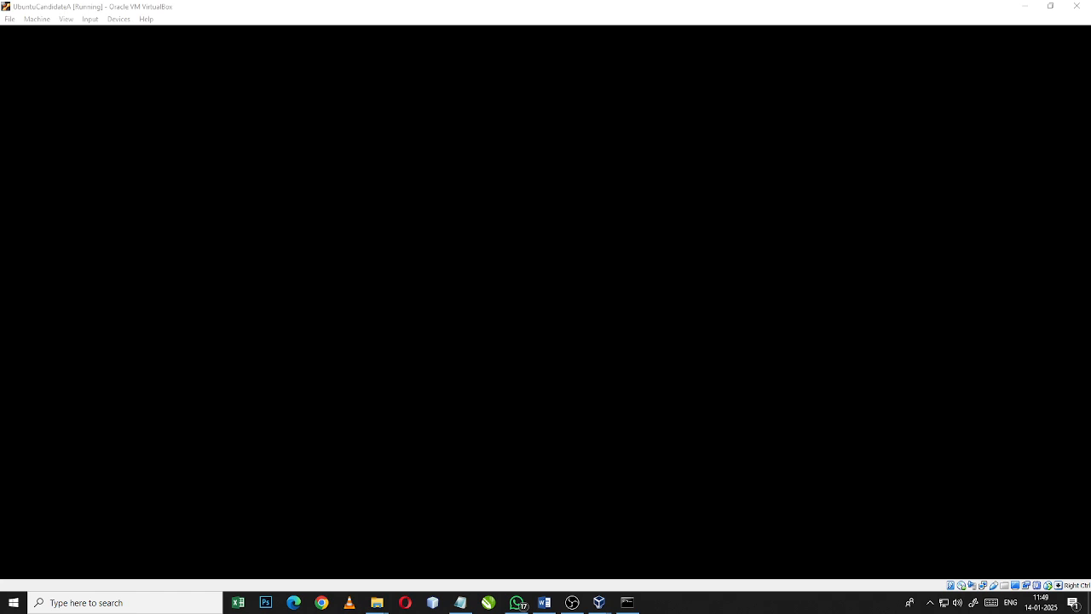
- Choose Try Ubuntu to start the live session, and keep the virtual machine window maximized on its desktop
{"action": "left_click", "coordinate": [1045, 8]}
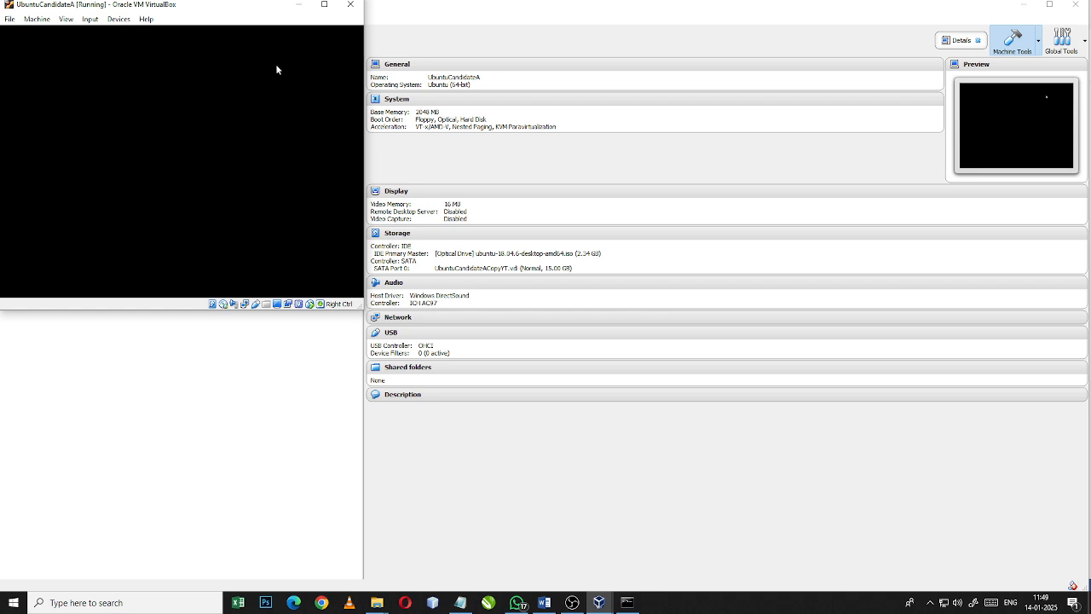
{"action": "left_click", "coordinate": [325, 5]}
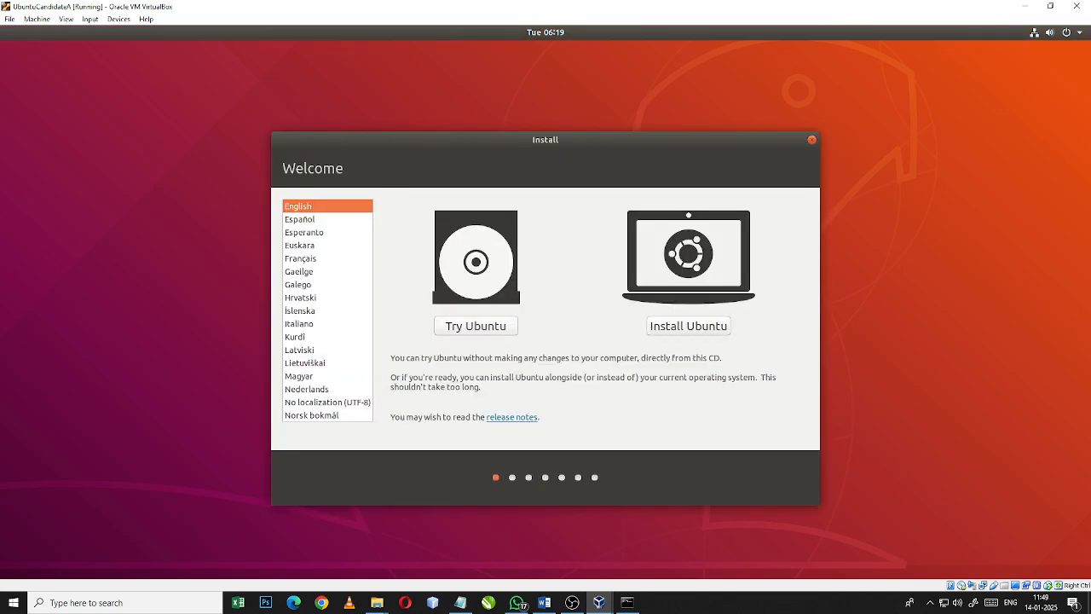
{"action": "left_click", "coordinate": [476, 333]}
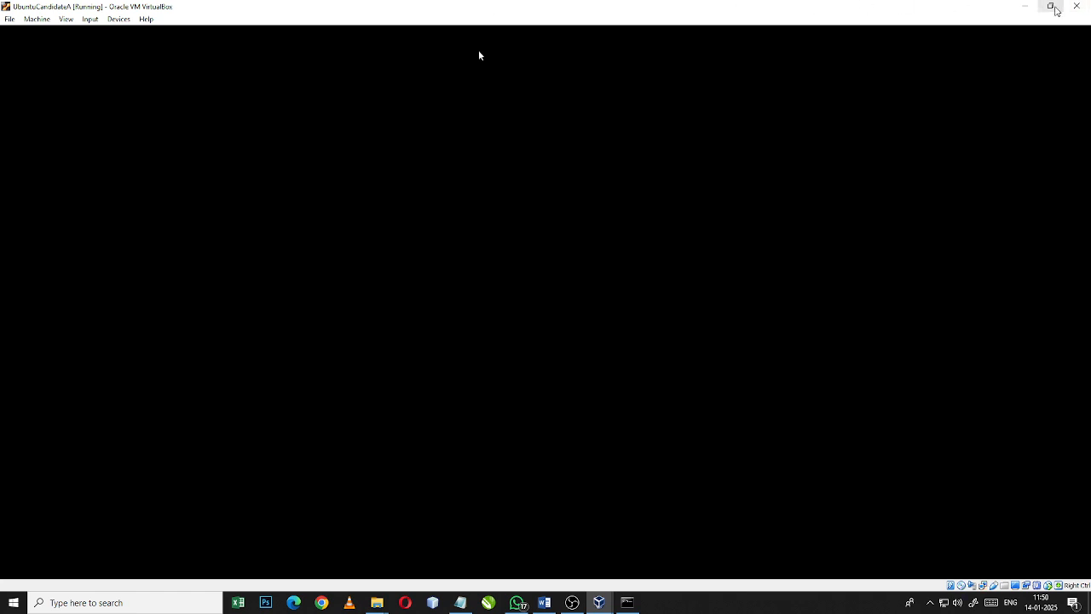
{"action": "left_click", "coordinate": [1053, 6]}
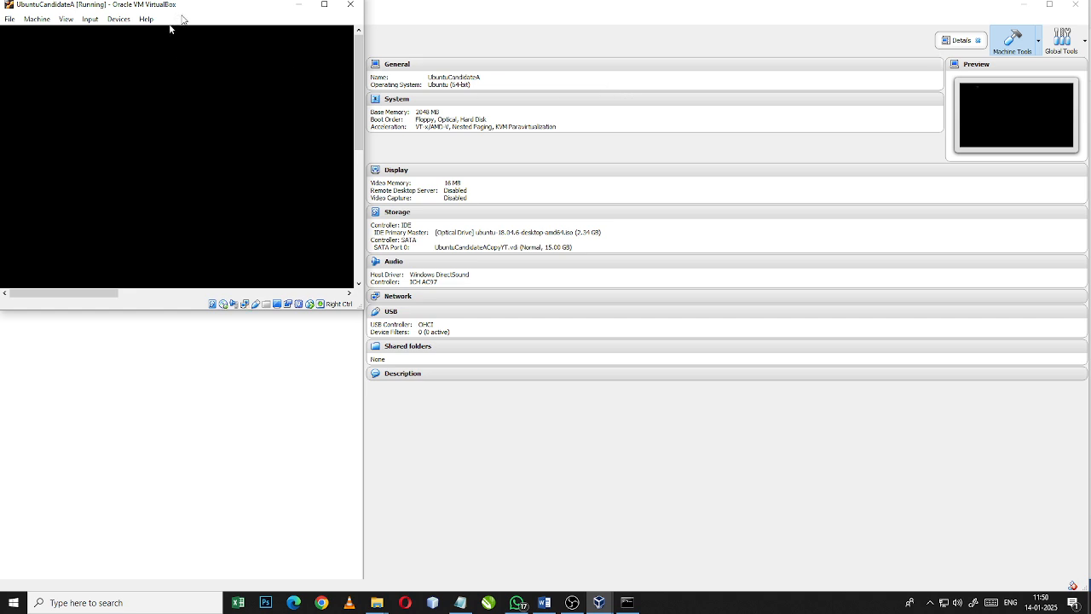
{"action": "left_click_drag", "start_coordinate": [194, 8], "coordinate": [353, 73]}
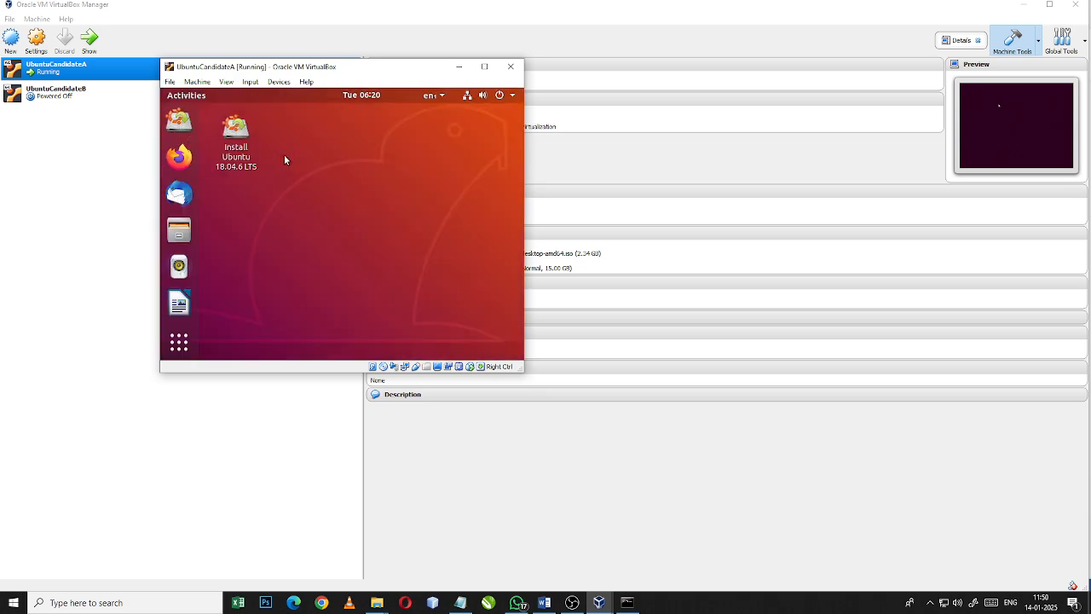
{"action": "left_click", "coordinate": [484, 66]}
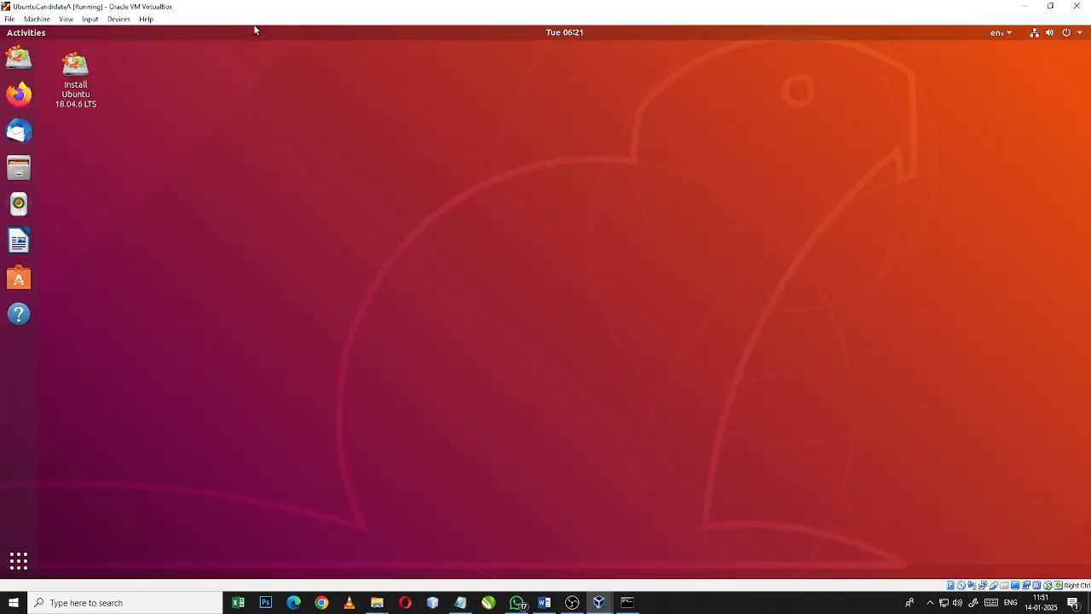
- Search the live session's applications for gparted and launch GParted
{"action": "left_click", "coordinate": [17, 561]}
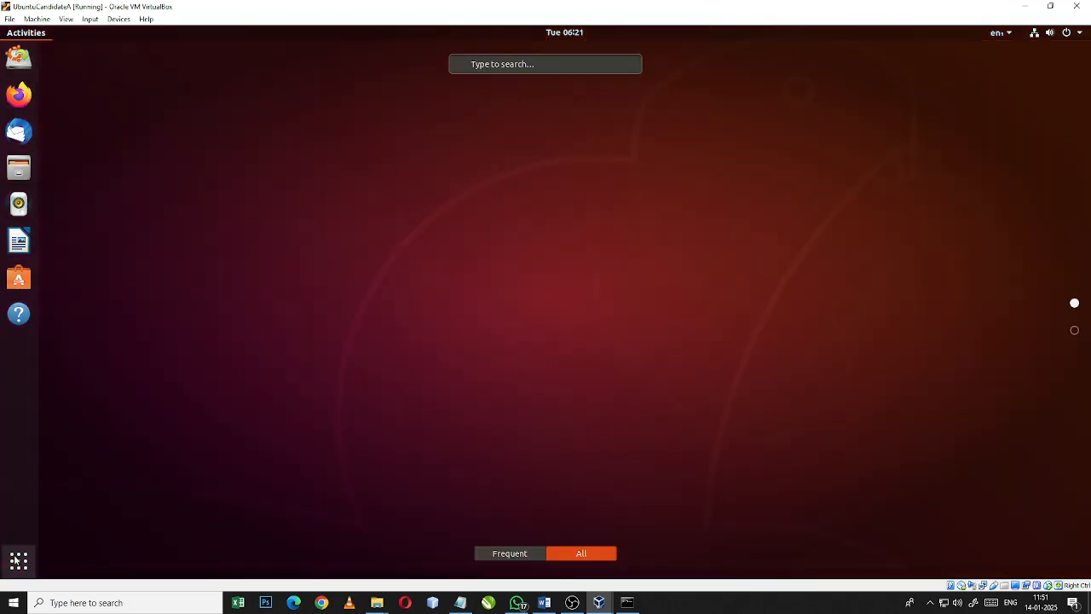
{"action": "left_click", "coordinate": [510, 64]}
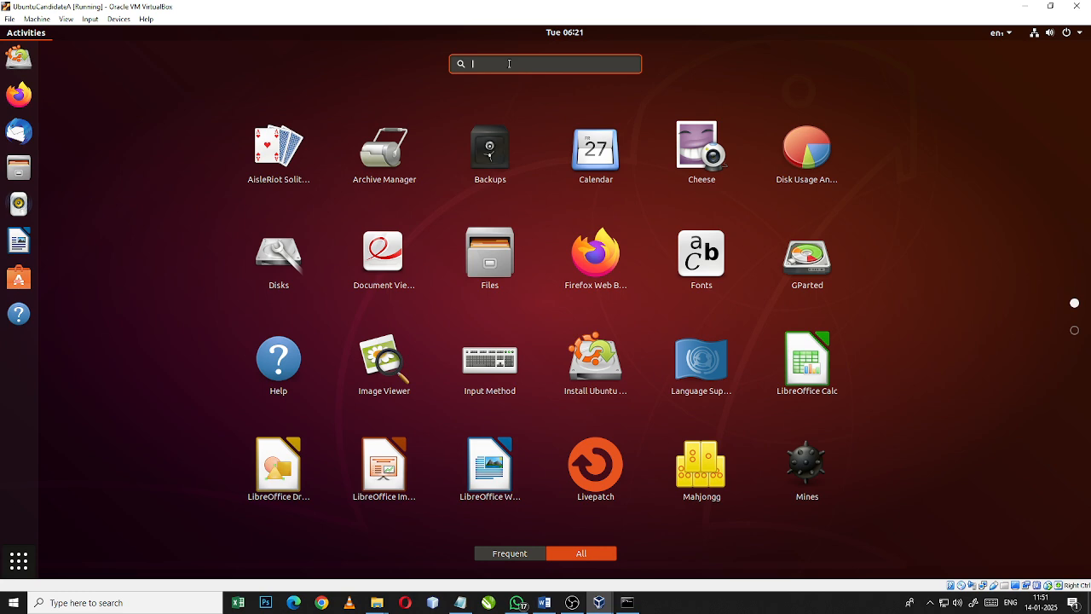
{"action": "type", "text": "gparted"}
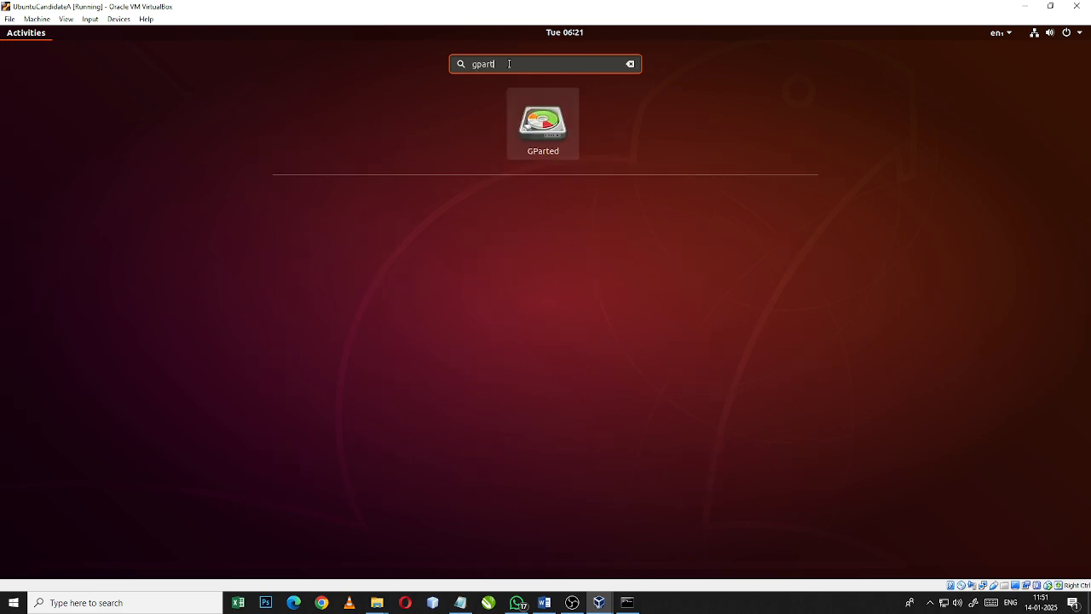
{"action": "left_click", "coordinate": [562, 150]}
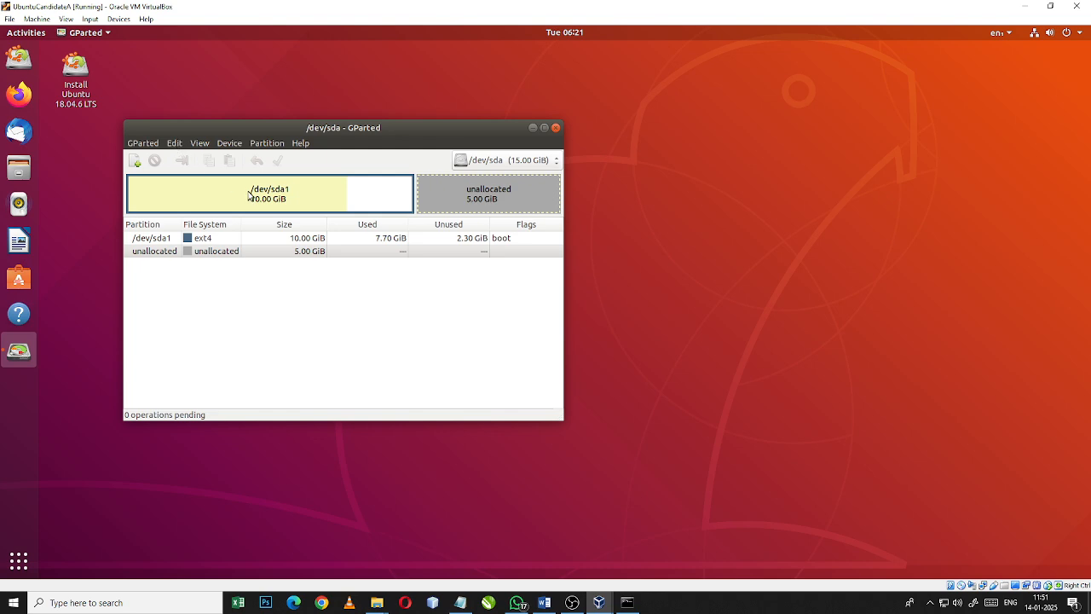
- Grow the /dev/sda1 partition to 15359 MiB, leaving 0 MiB of free space following it
{"action": "left_click", "coordinate": [355, 201]}
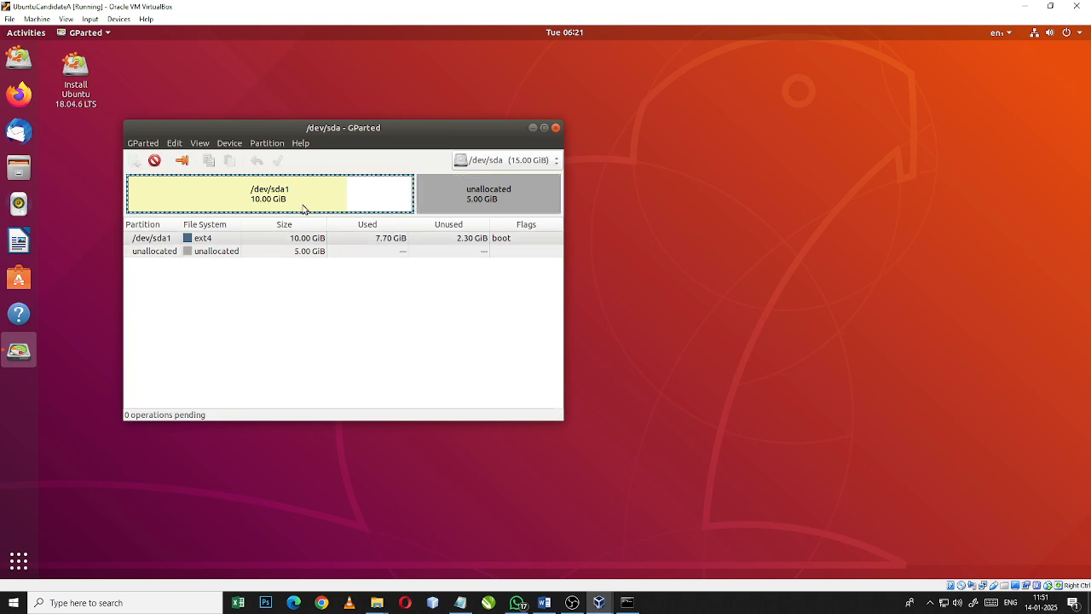
{"action": "left_click", "coordinate": [181, 163]}
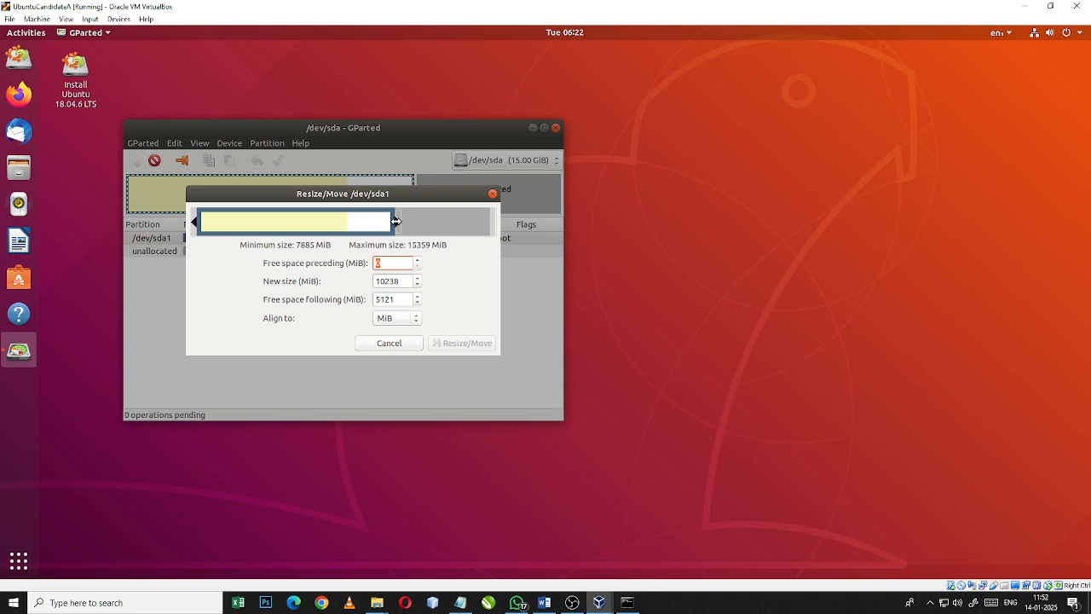
{"action": "left_click_drag", "start_coordinate": [395, 222], "coordinate": [503, 225]}
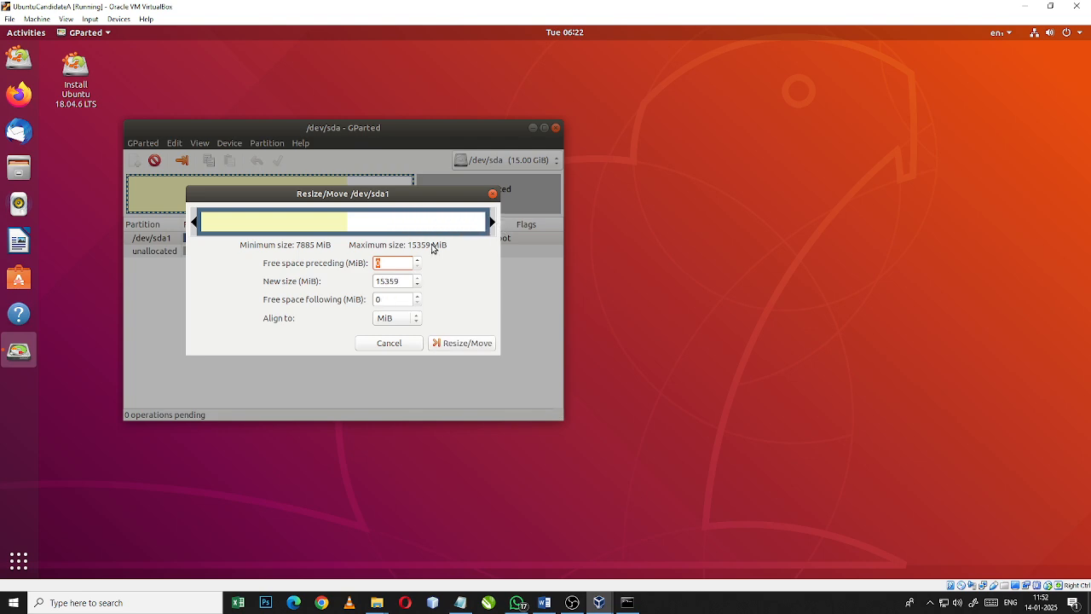
{"action": "left_click", "coordinate": [458, 345]}
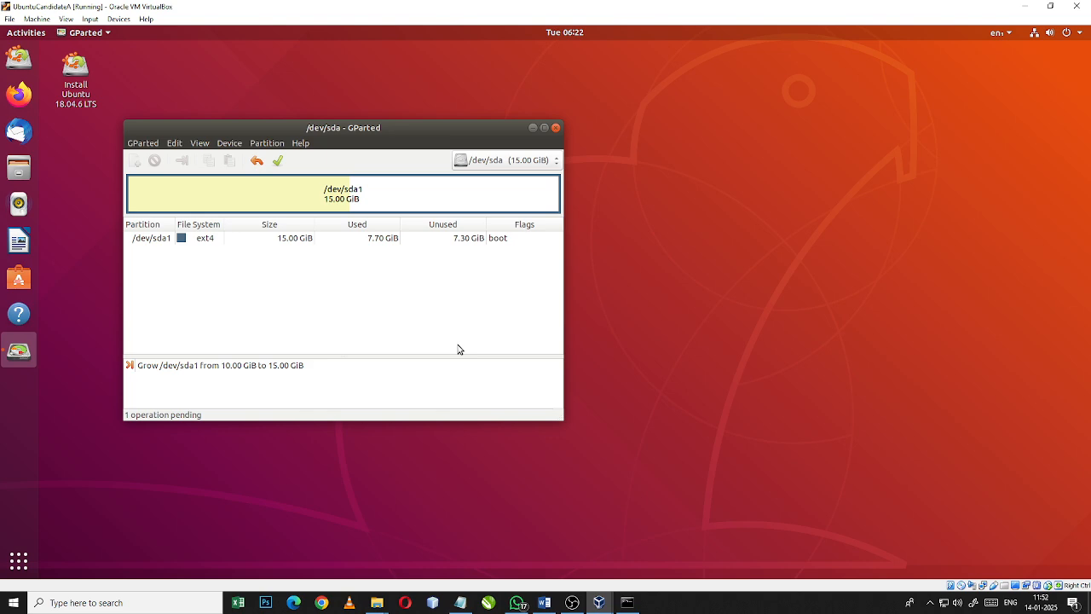
- Apply the pending partition resize to the disk, then close the operation report and GParted
{"action": "left_click", "coordinate": [278, 161]}
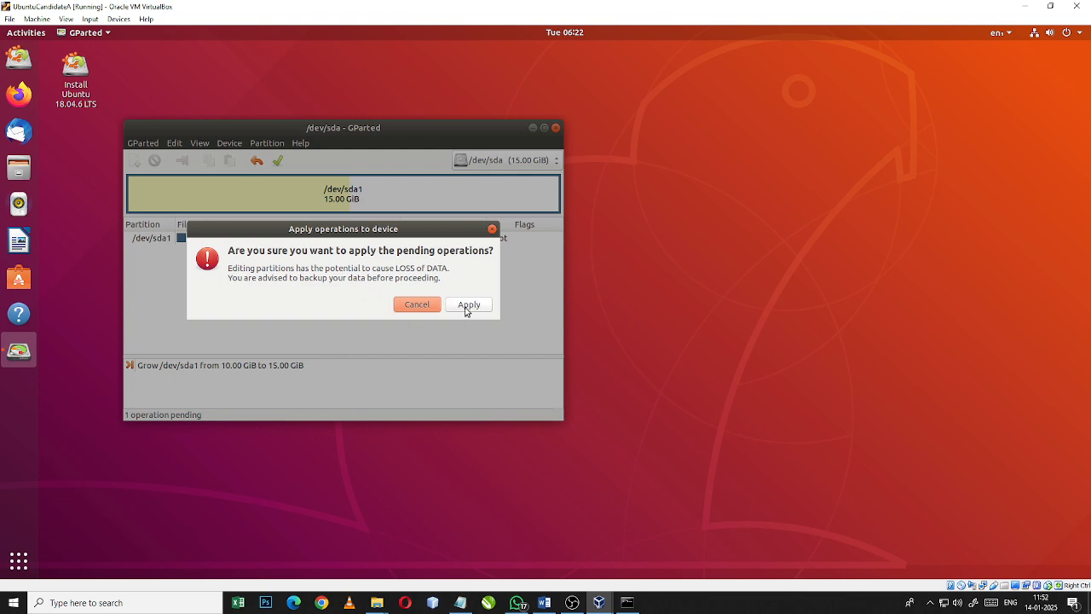
{"action": "left_click", "coordinate": [468, 306]}
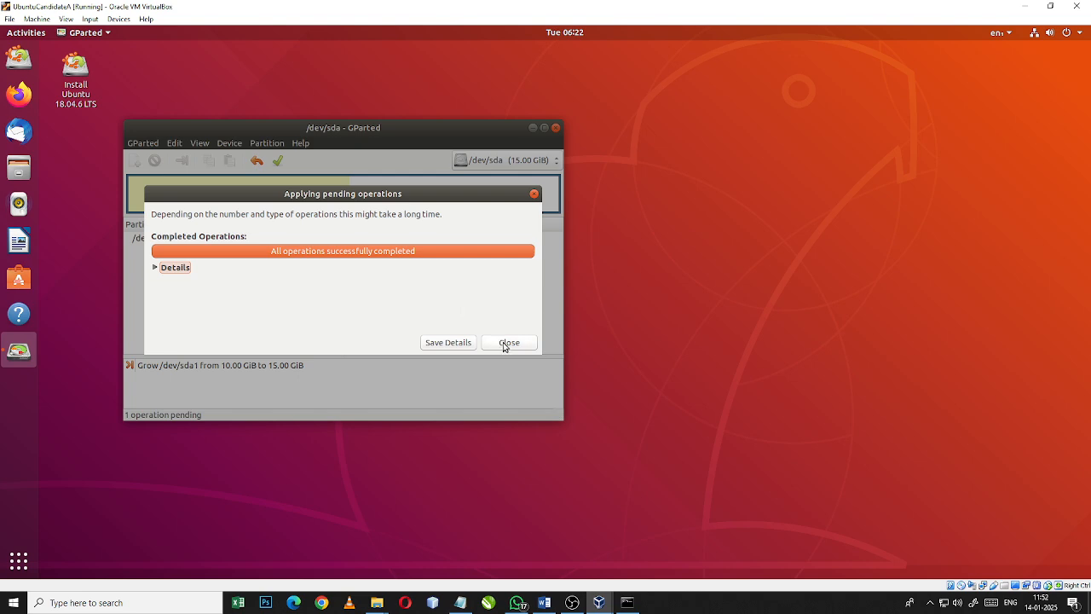
{"action": "left_click", "coordinate": [505, 345]}
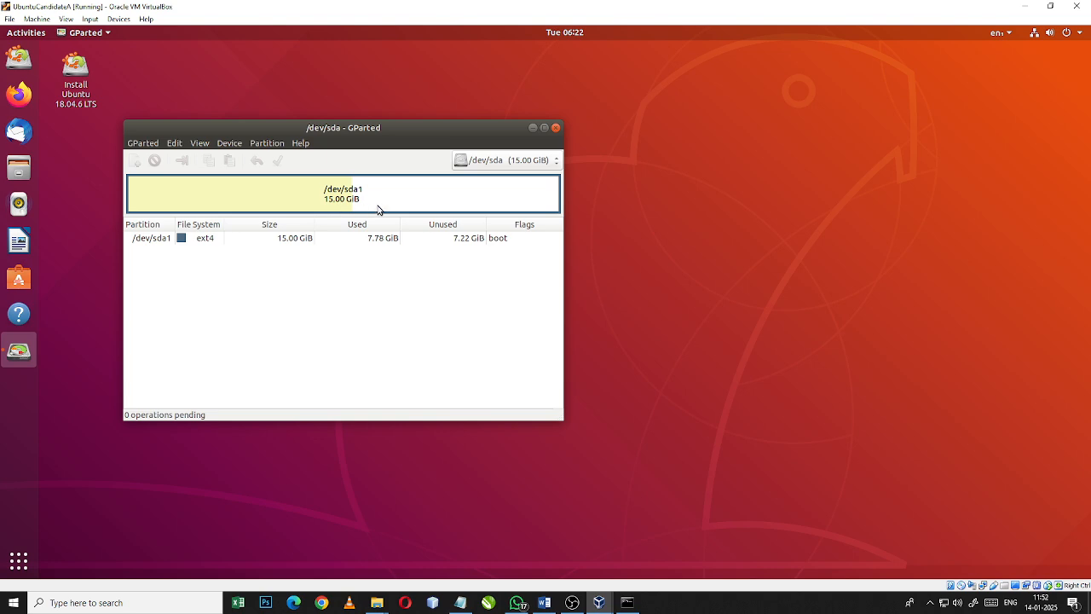
{"action": "left_click", "coordinate": [555, 130]}
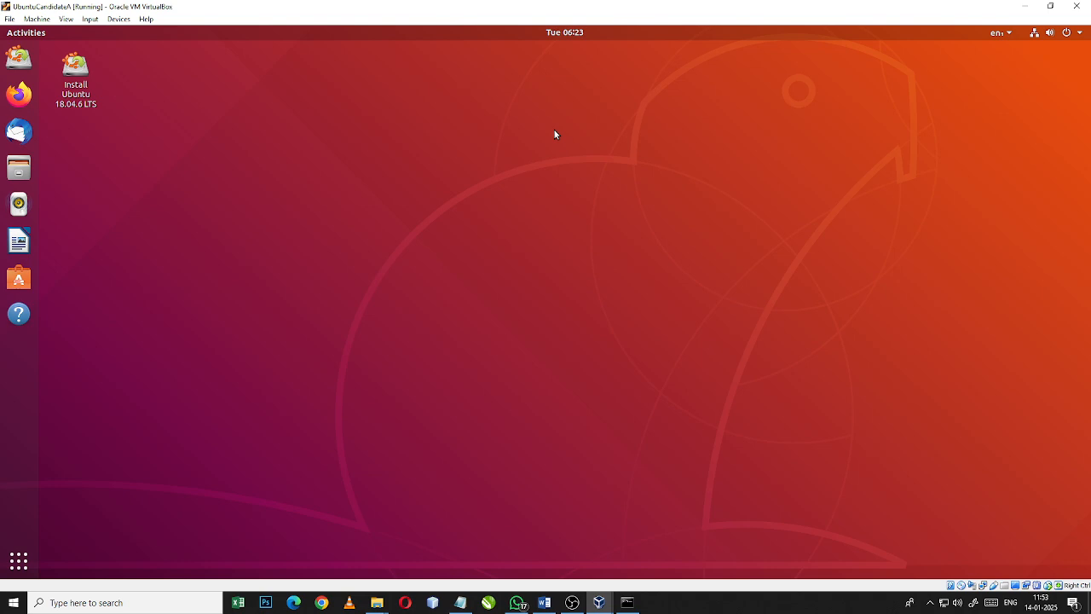
{"action": "left_click", "coordinate": [15, 22]}
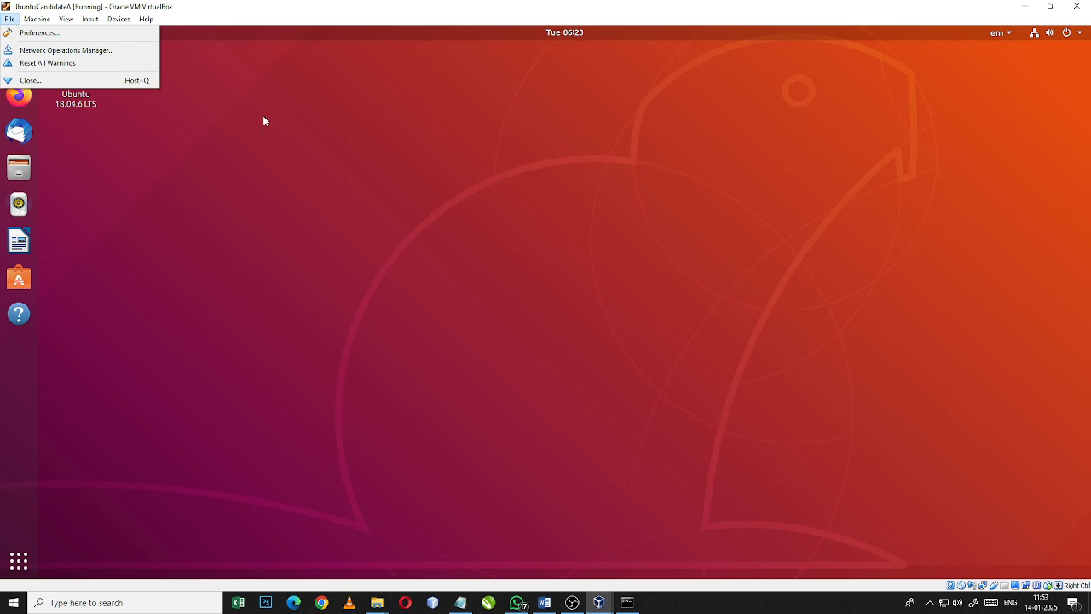
{"action": "left_click", "coordinate": [450, 223]}
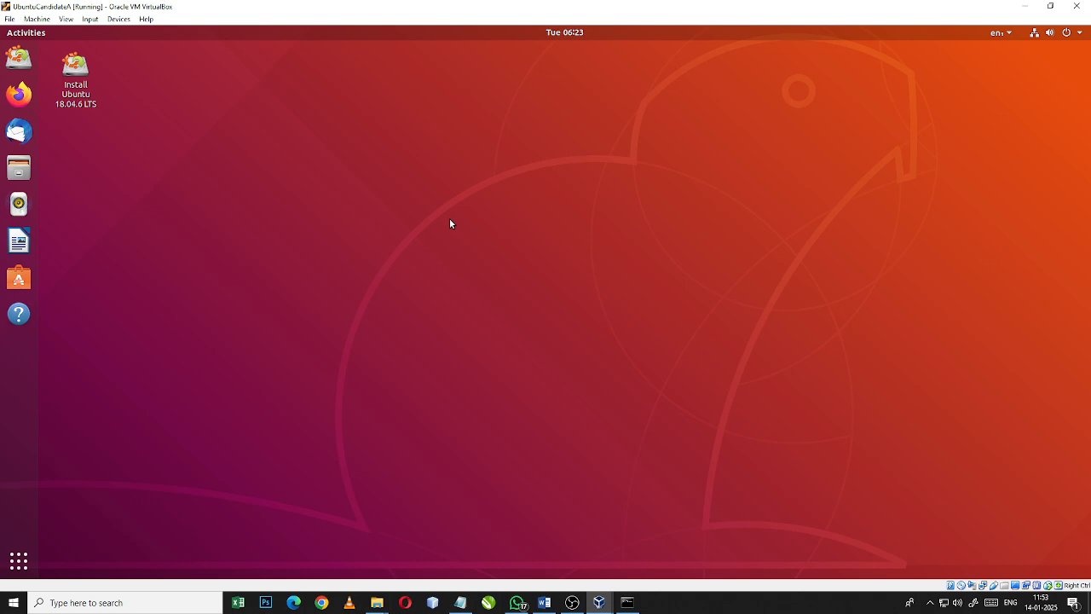
- Power off the Ubuntu live session and confirm the shutdown
{"action": "left_click", "coordinate": [1066, 34]}
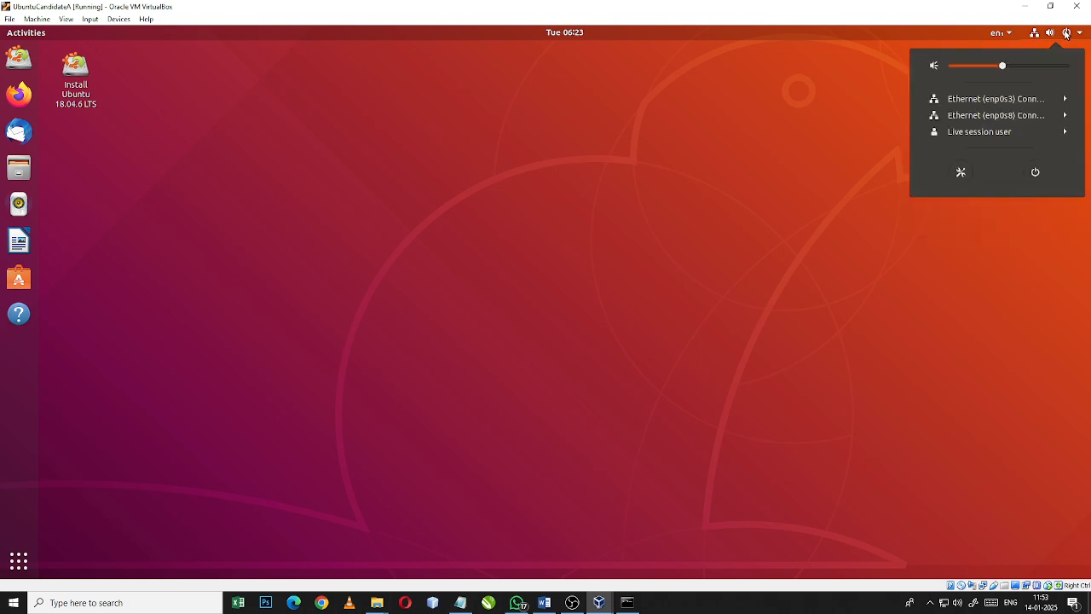
{"action": "left_click", "coordinate": [1036, 173]}
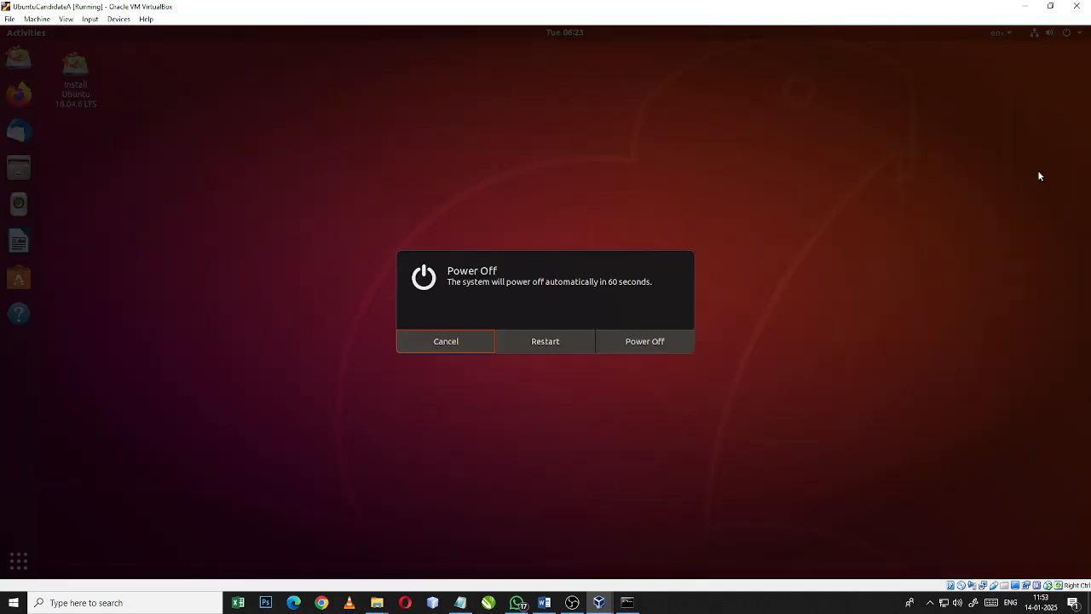
{"action": "left_click", "coordinate": [645, 341]}
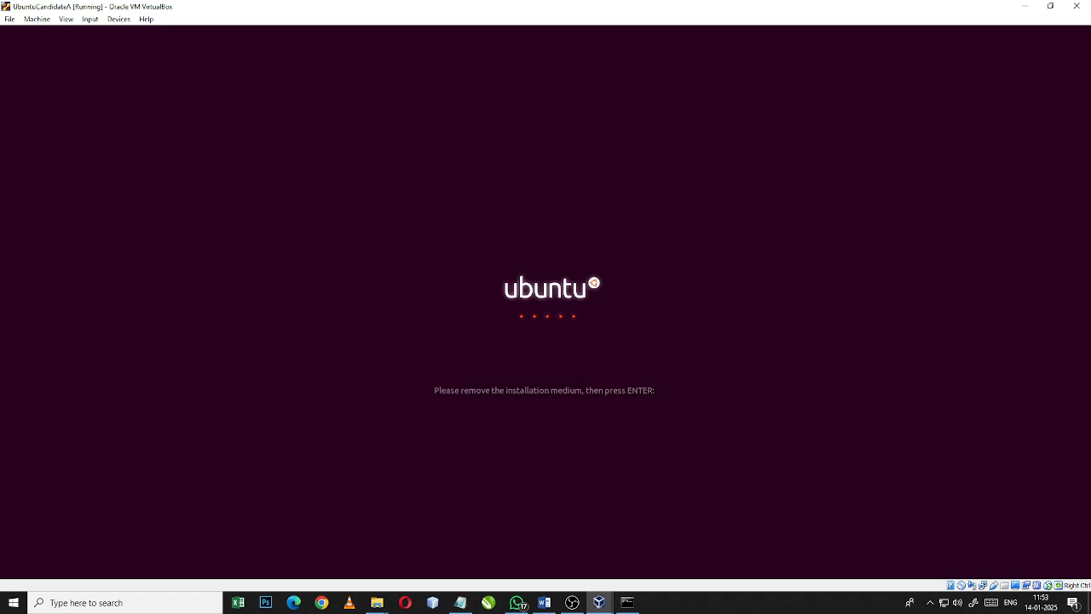
- Switch to Oracle VM VirtualBox Manager and force the running UbuntuCandidateA machine to power off
{"action": "left_click", "coordinate": [593, 601]}
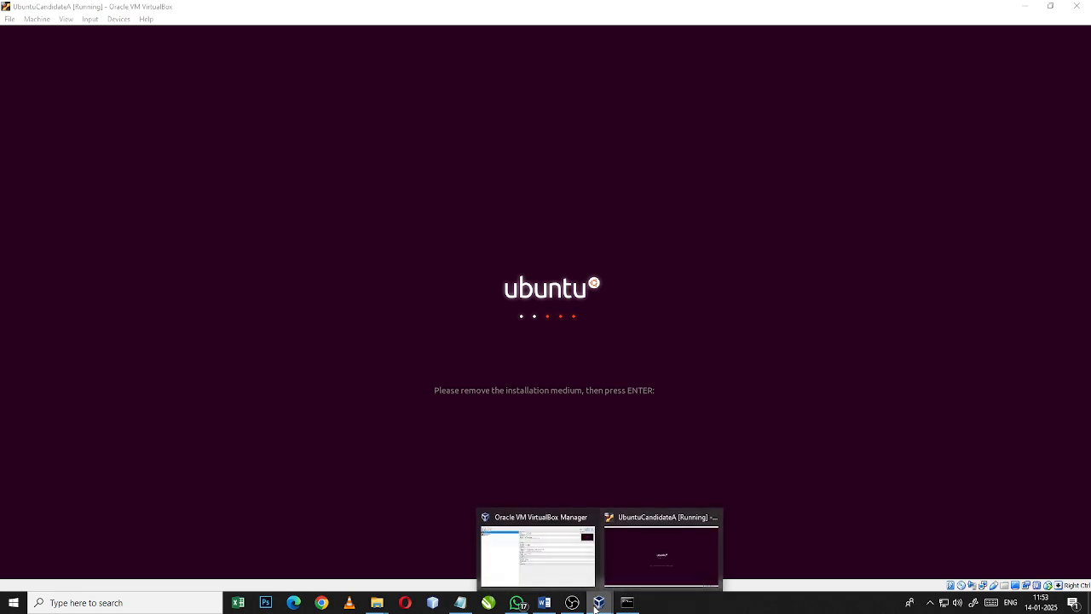
{"action": "left_click", "coordinate": [555, 576]}
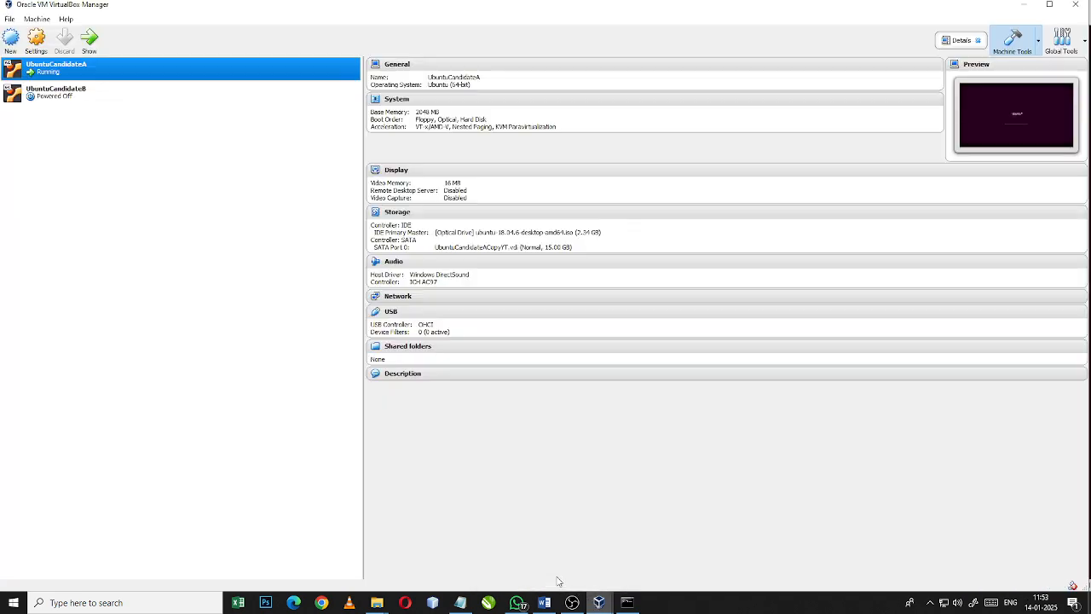
{"action": "right_click", "coordinate": [55, 70]}
{"action": "mouse_move", "coordinate": [130, 171]}
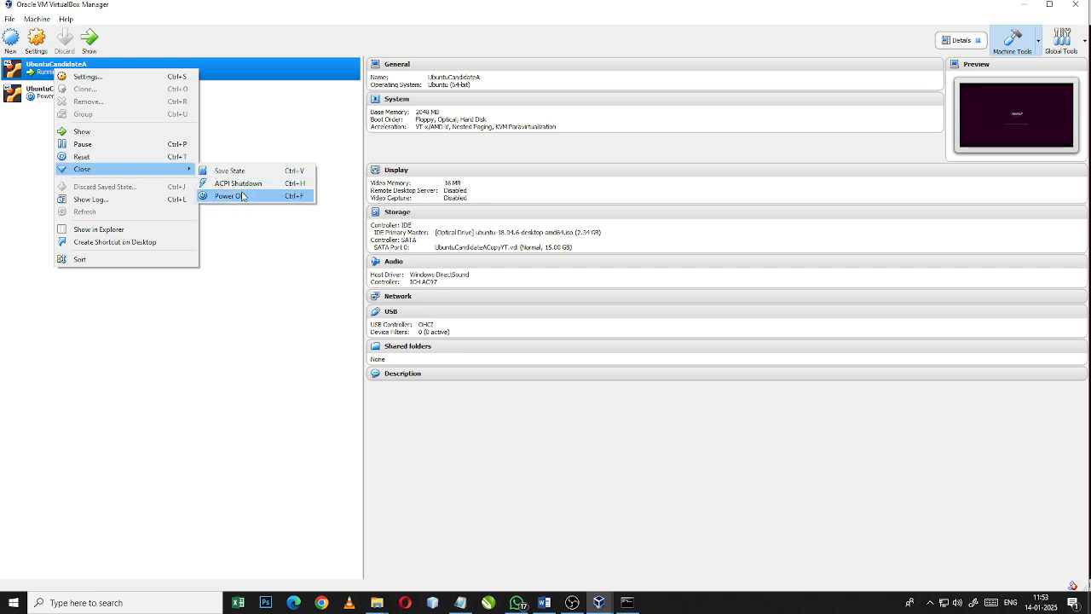
{"action": "left_click", "coordinate": [243, 197]}
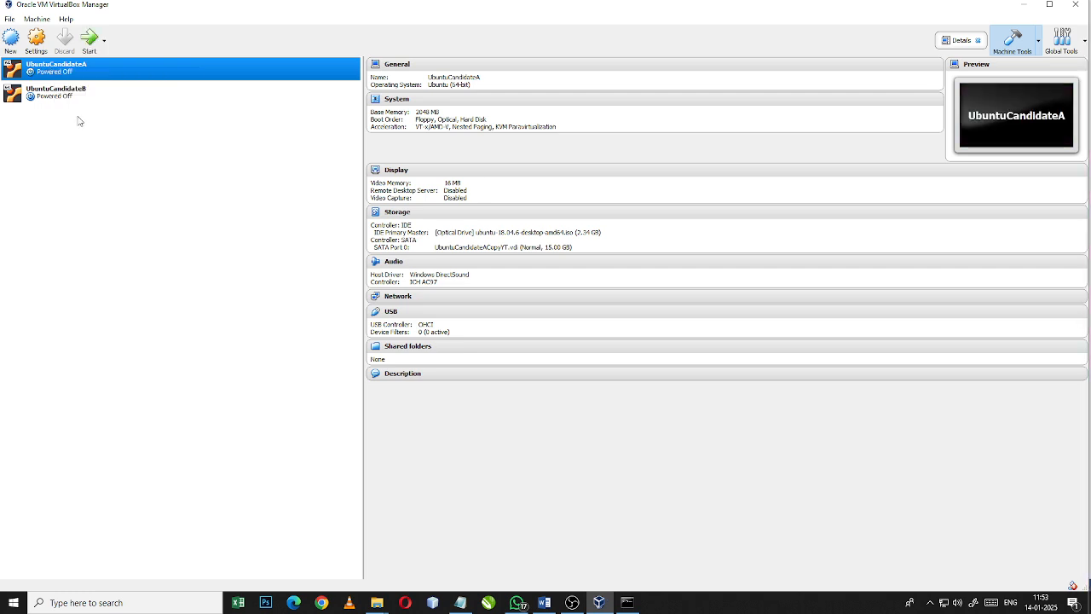
- Remove the Ubuntu 18.04.6 desktop ISO attachment from the IDE controller in UbuntuCandidateA's storage settings
{"action": "right_click", "coordinate": [79, 70]}
{"action": "left_click", "coordinate": [100, 74]}
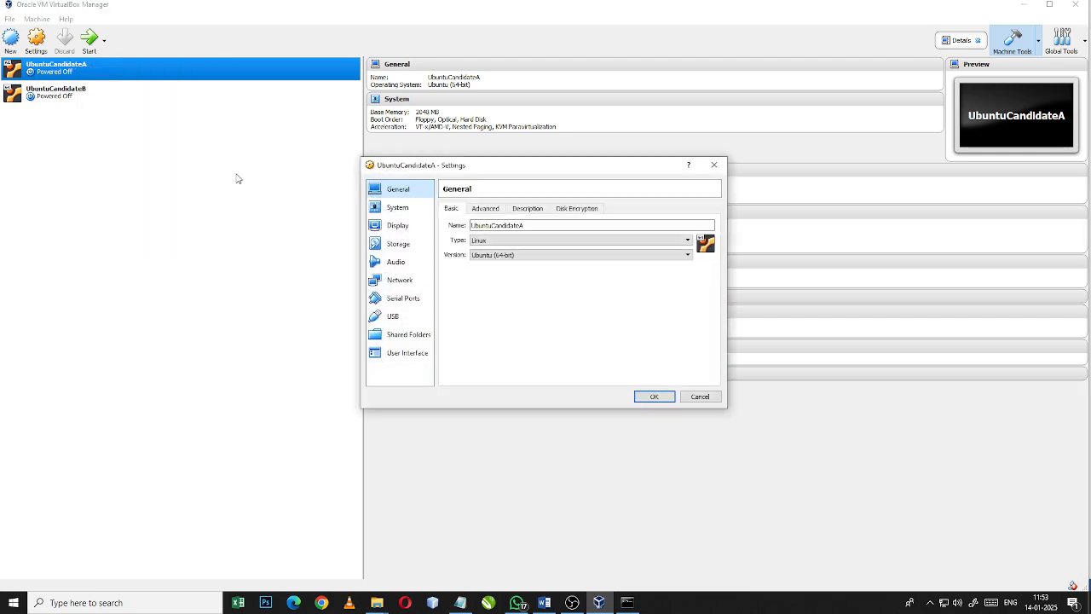
{"action": "left_click", "coordinate": [398, 243]}
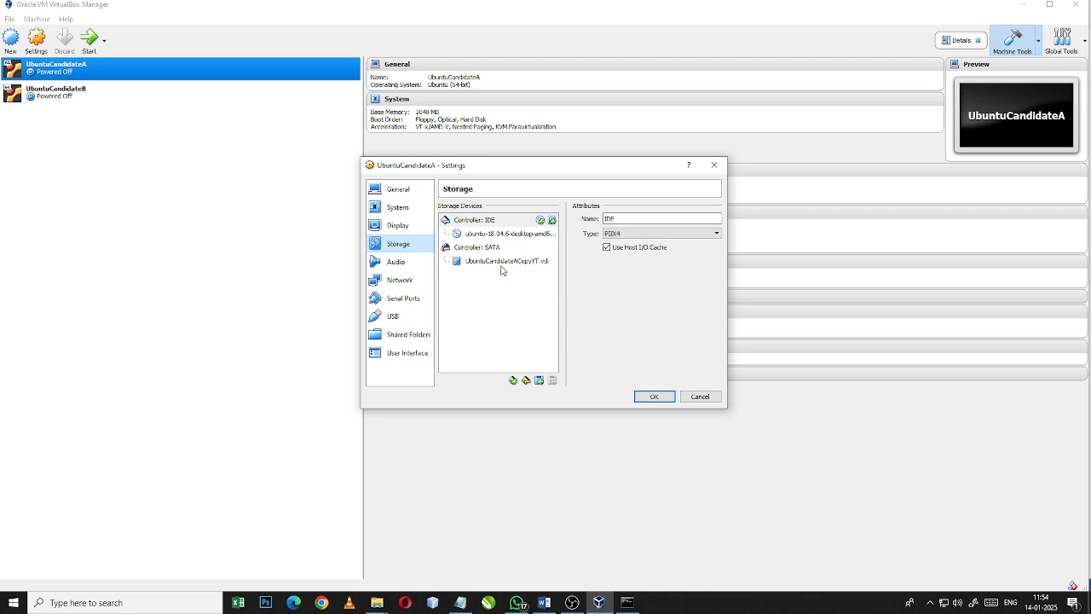
{"action": "left_click", "coordinate": [505, 236]}
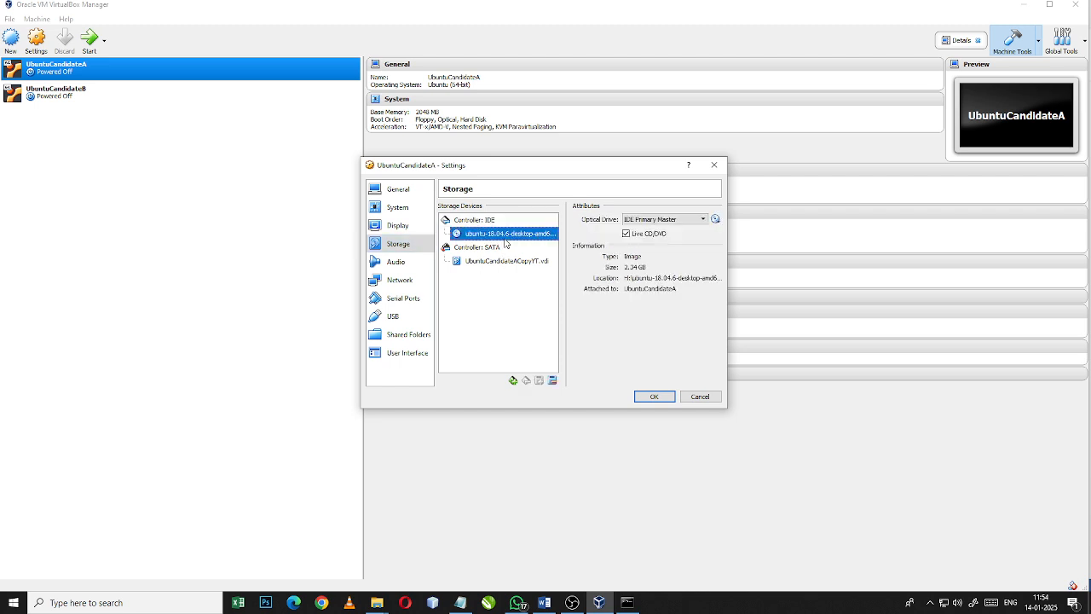
{"action": "left_click", "coordinate": [552, 381]}
{"action": "left_click", "coordinate": [523, 329]}
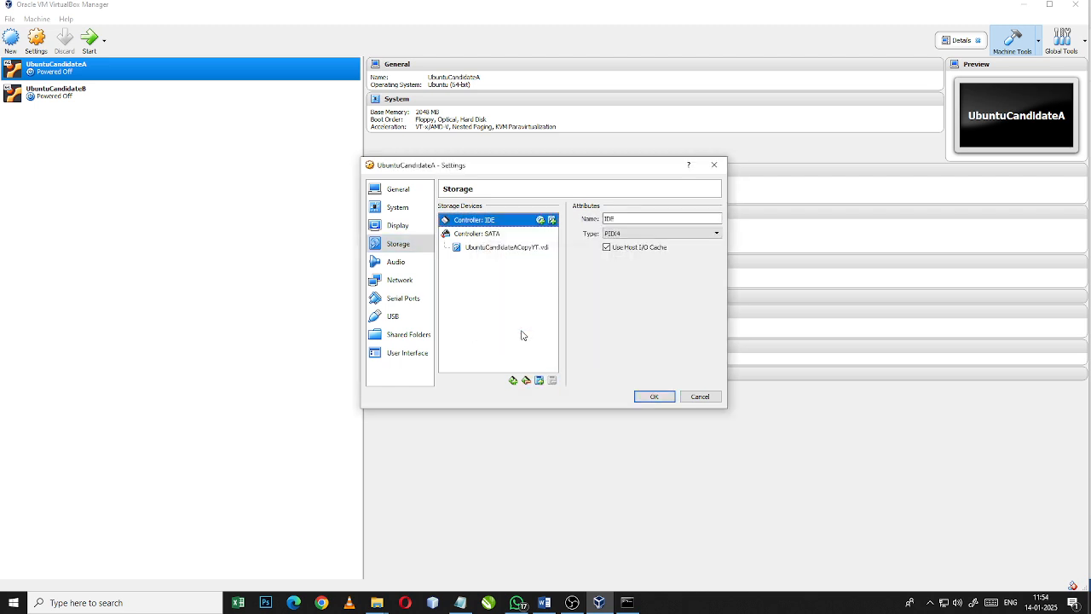
- Check the virtual size of UbuntuCandidateACopyYT.vdi on the SATA controller, and save the machine's settings
{"action": "left_click", "coordinate": [515, 251]}
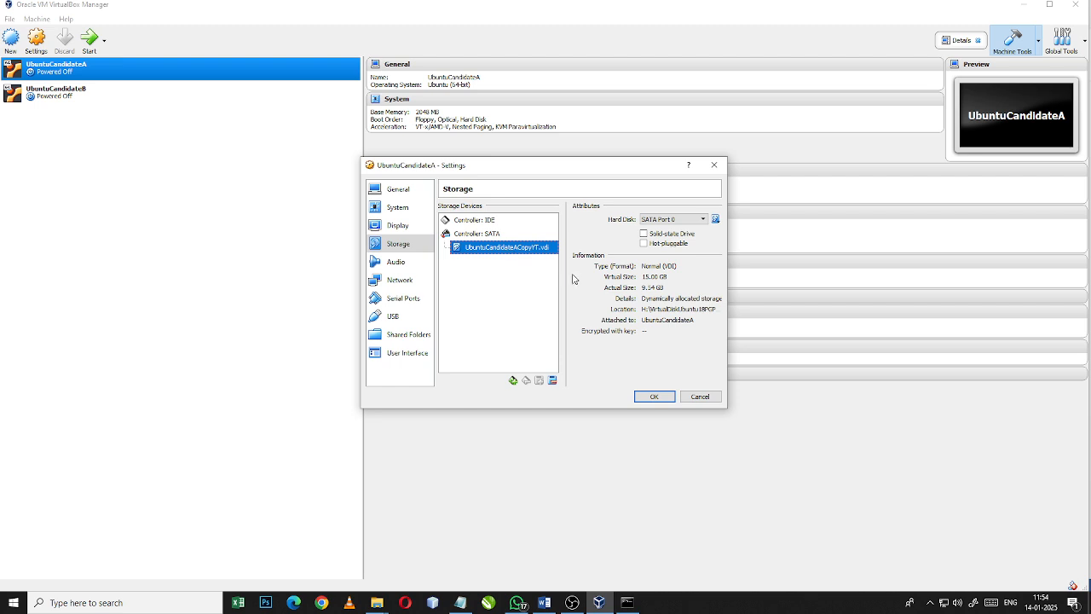
{"action": "left_click", "coordinate": [642, 278]}
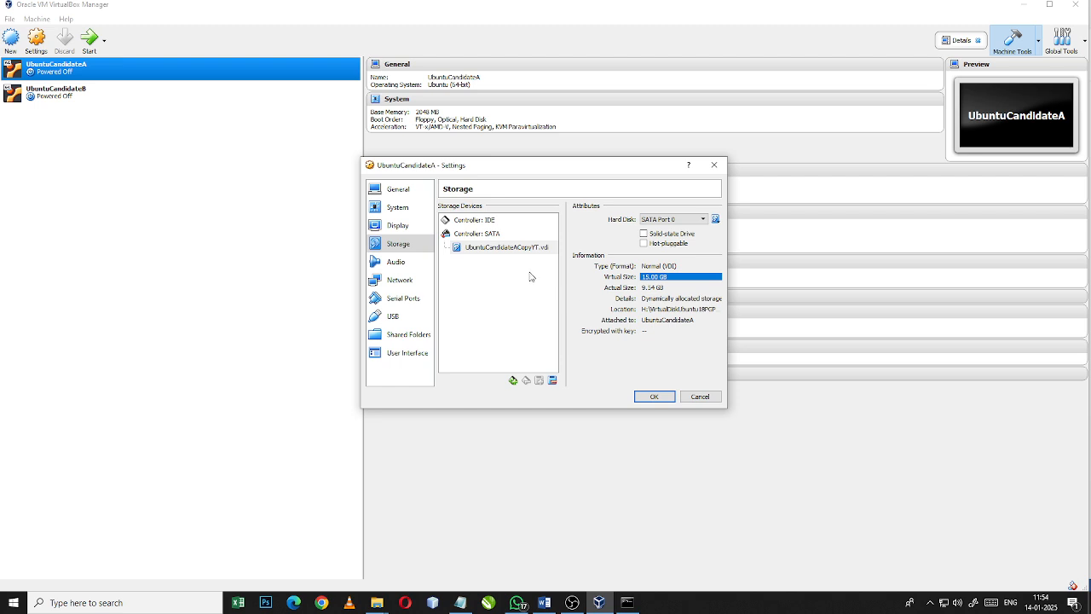
{"action": "left_click", "coordinate": [513, 248]}
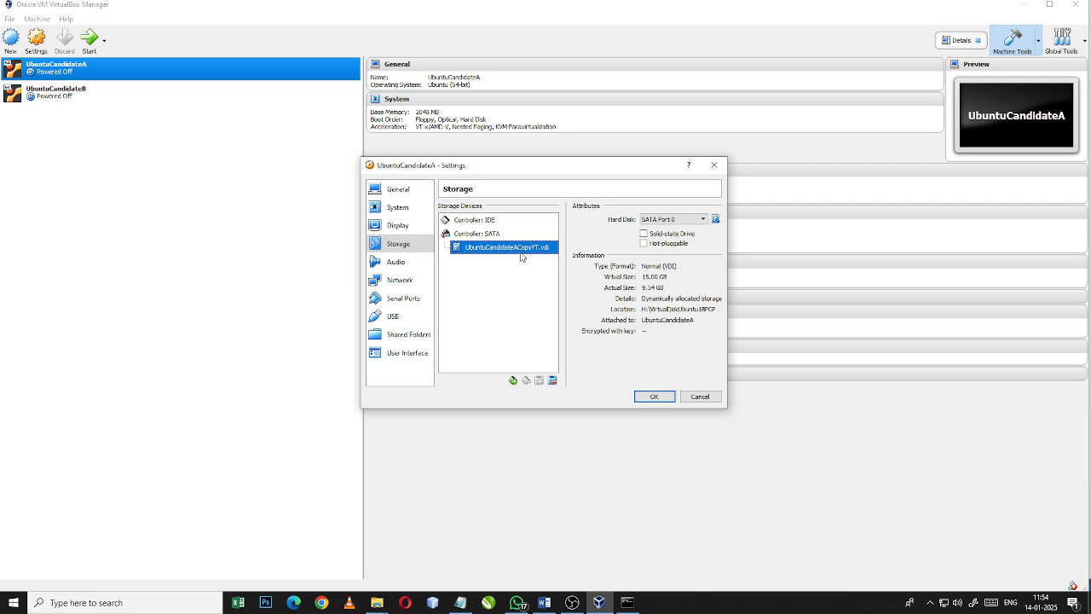
{"action": "left_click", "coordinate": [655, 397]}
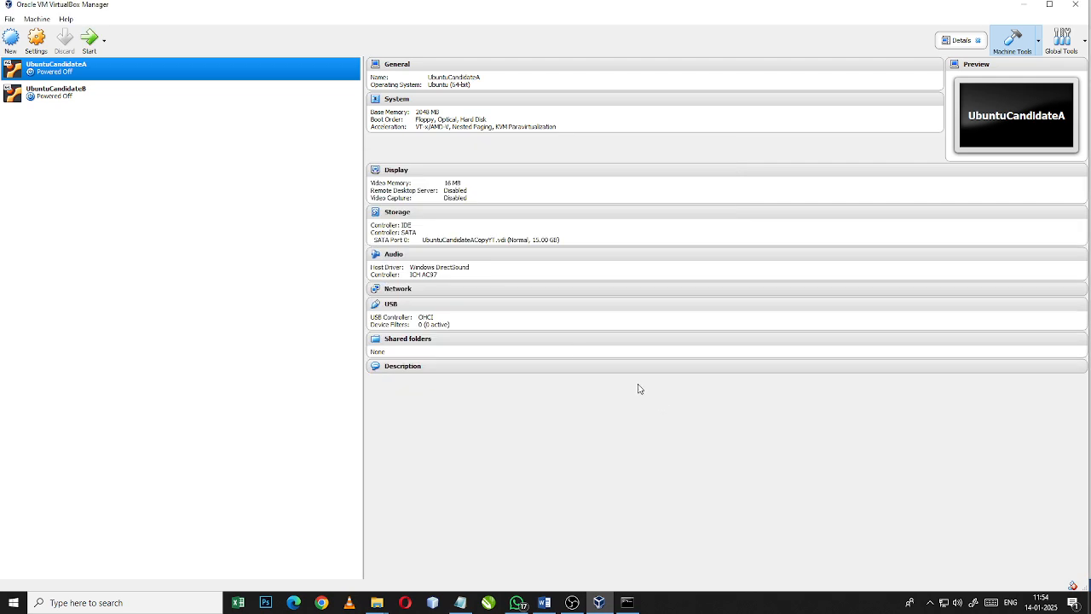
- Start UbuntuCandidateA from its hard disk, dismiss the keyboard and mouse notices, and refresh the display by restoring and re-maximizing the machine window
{"action": "left_click", "coordinate": [89, 39]}
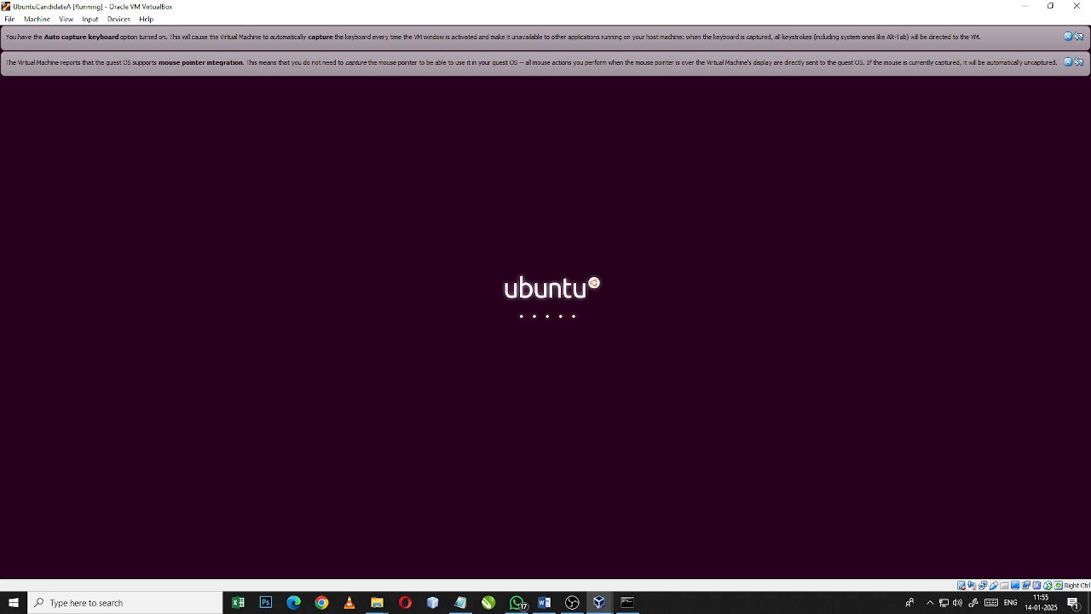
{"action": "left_click", "coordinate": [1067, 63]}
{"action": "left_click", "coordinate": [1068, 37]}
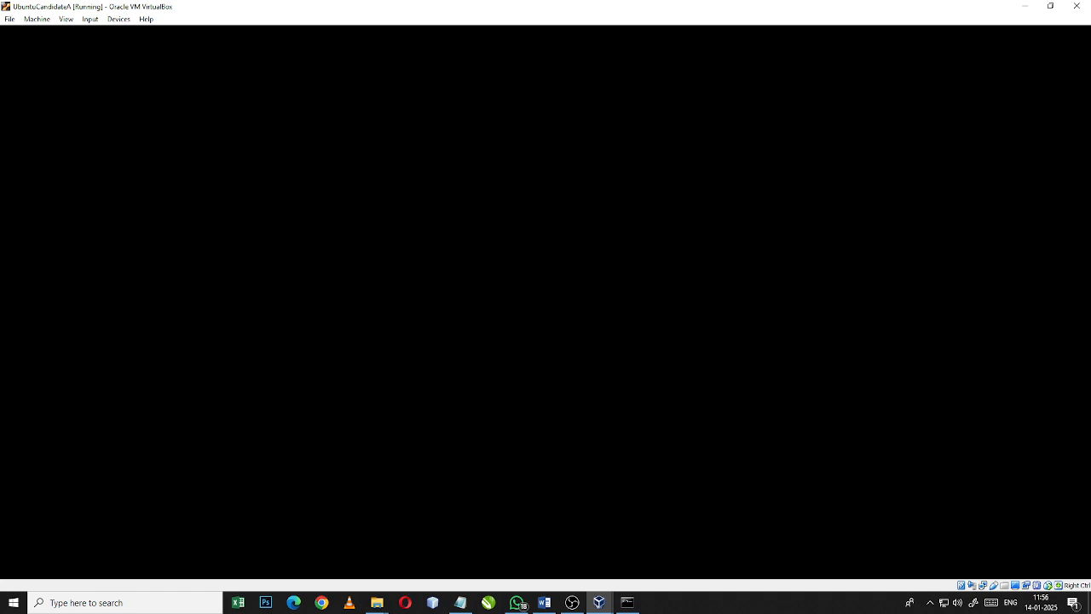
{"action": "left_click", "coordinate": [1050, 6]}
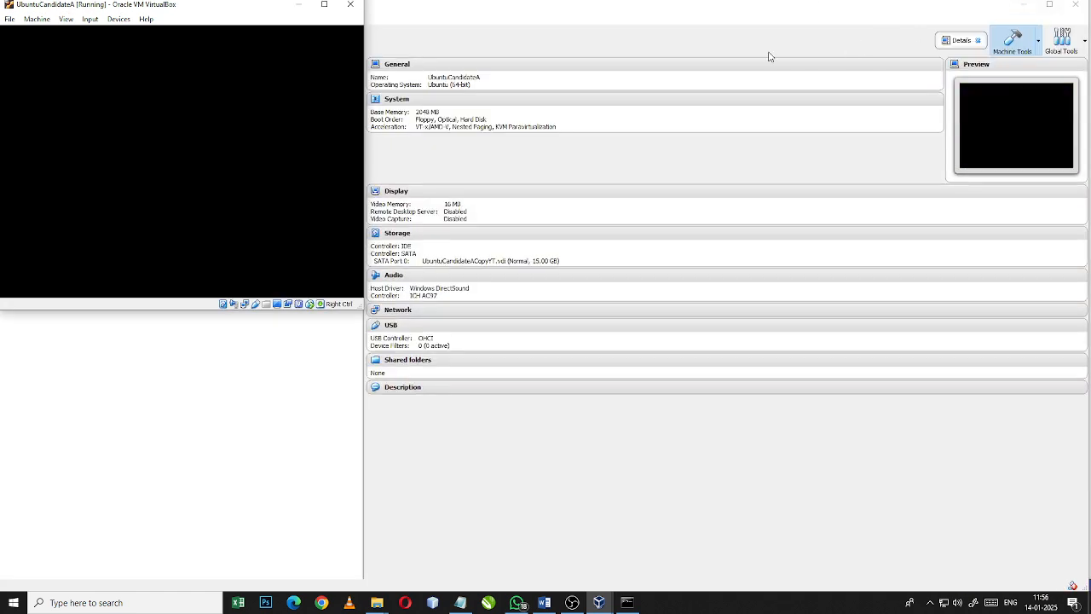
{"action": "left_click", "coordinate": [324, 9]}
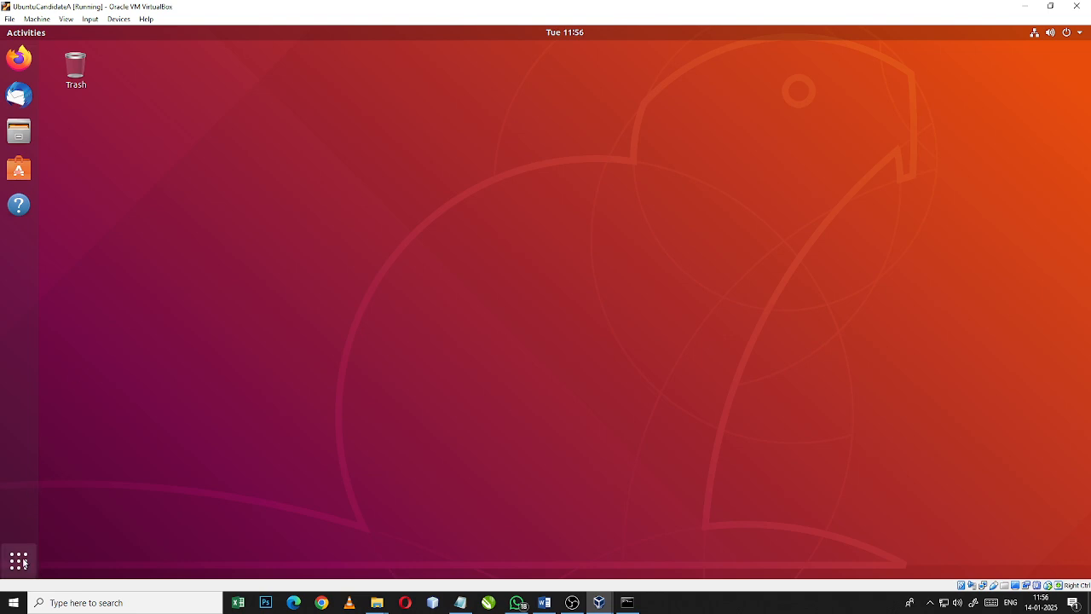
- Launch System Monitor in Ubuntu, examine the /dev/sda1 total and available space under file systems, and maximize its window
{"action": "left_click", "coordinate": [19, 561]}
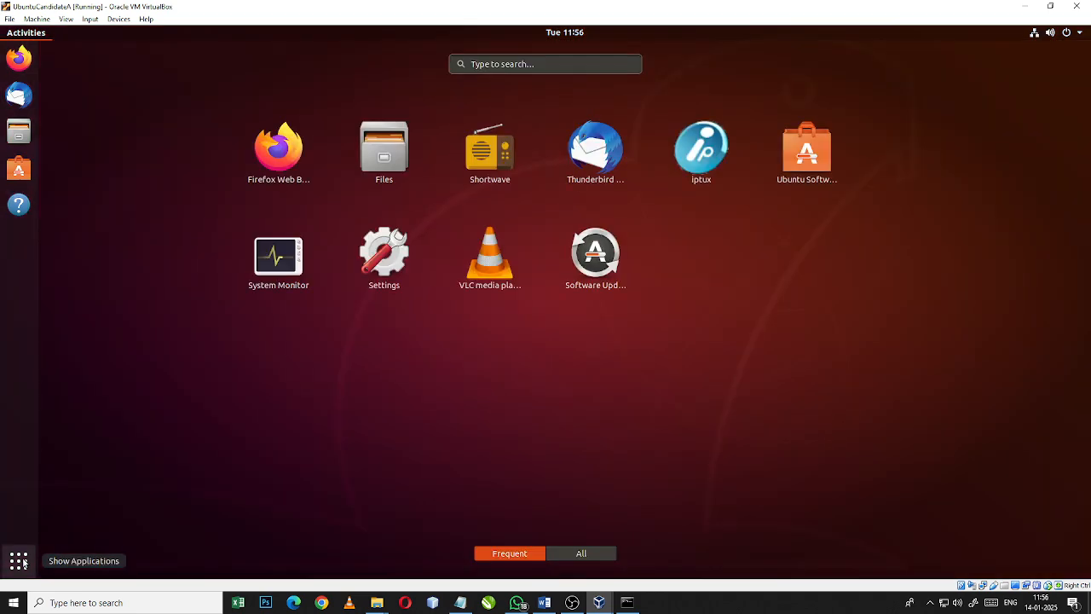
{"action": "left_click", "coordinate": [266, 281]}
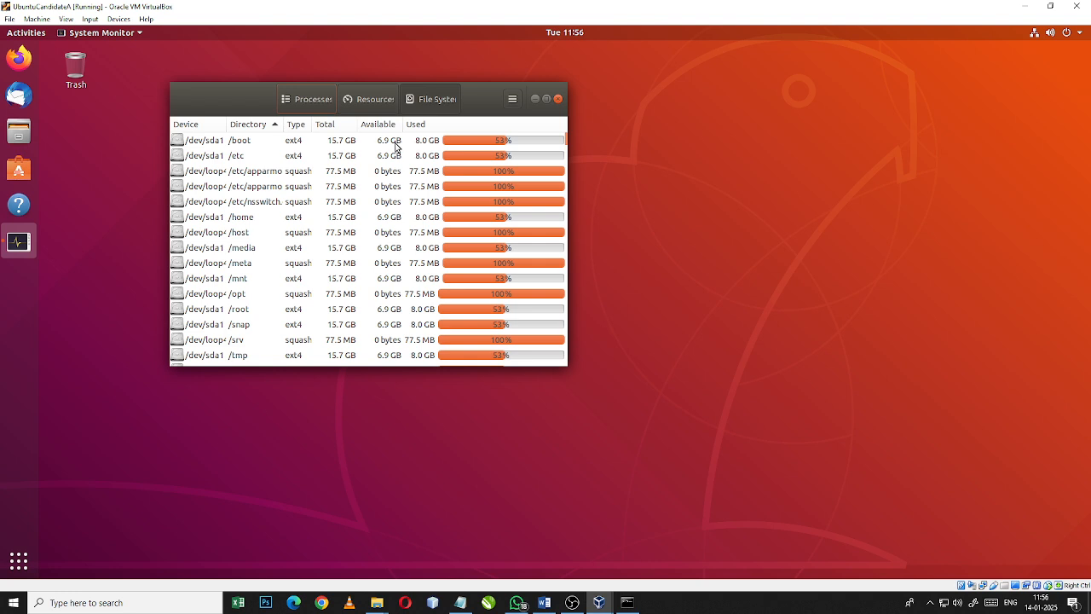
{"action": "left_click", "coordinate": [333, 145]}
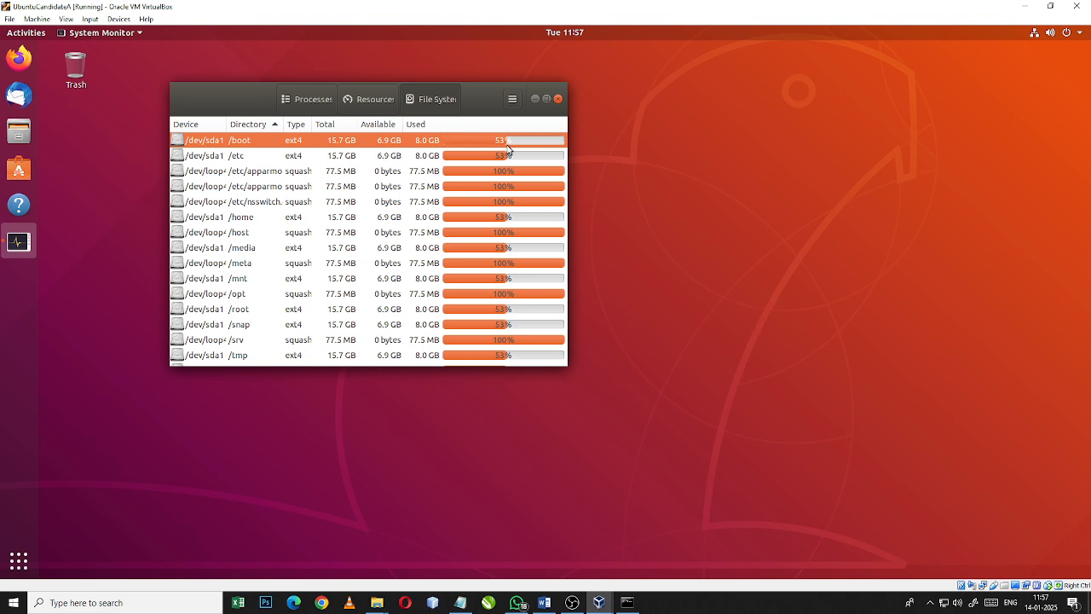
{"action": "left_click", "coordinate": [546, 99]}
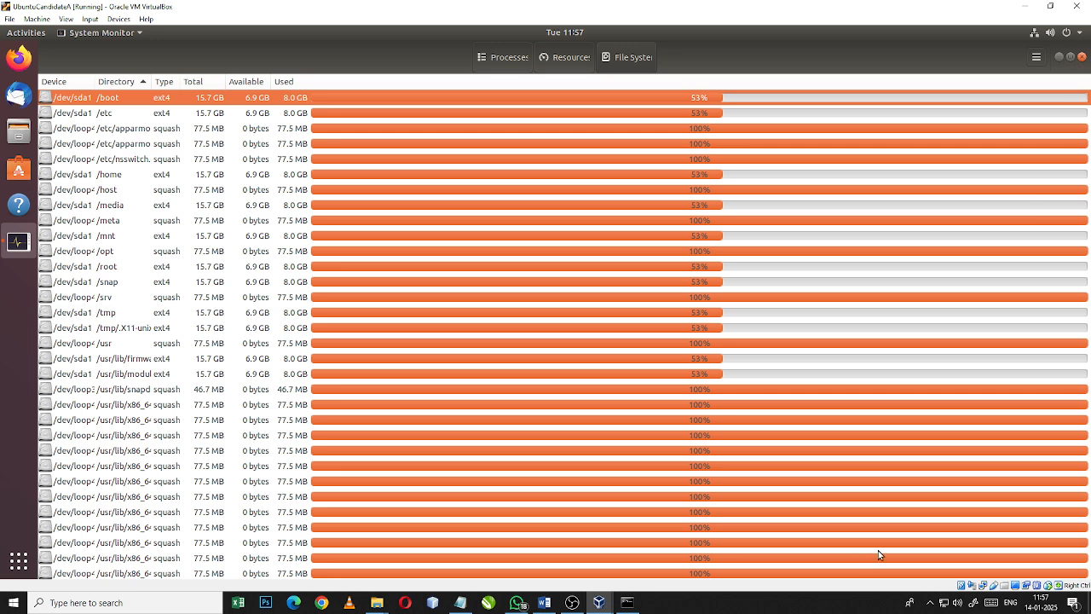
{"action": "left_click", "coordinate": [930, 605]}
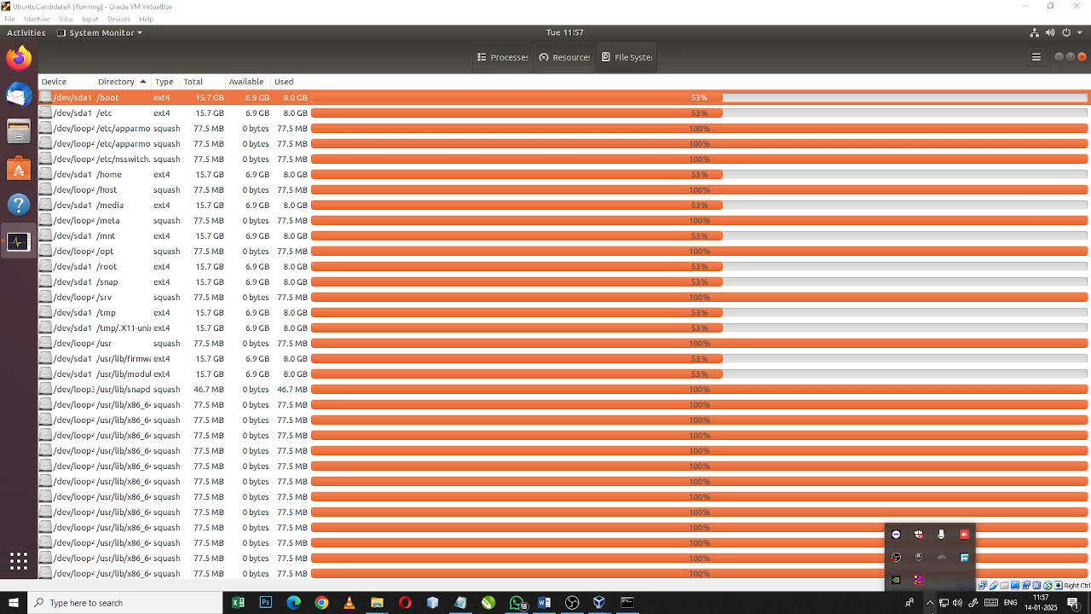
{"action": "right_click", "coordinate": [898, 557]}
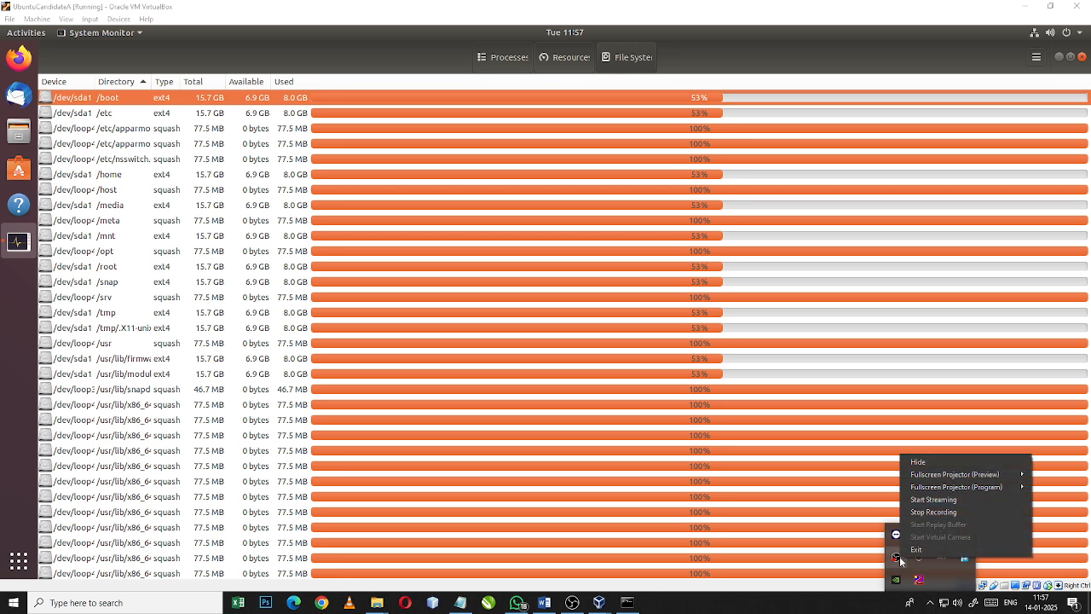